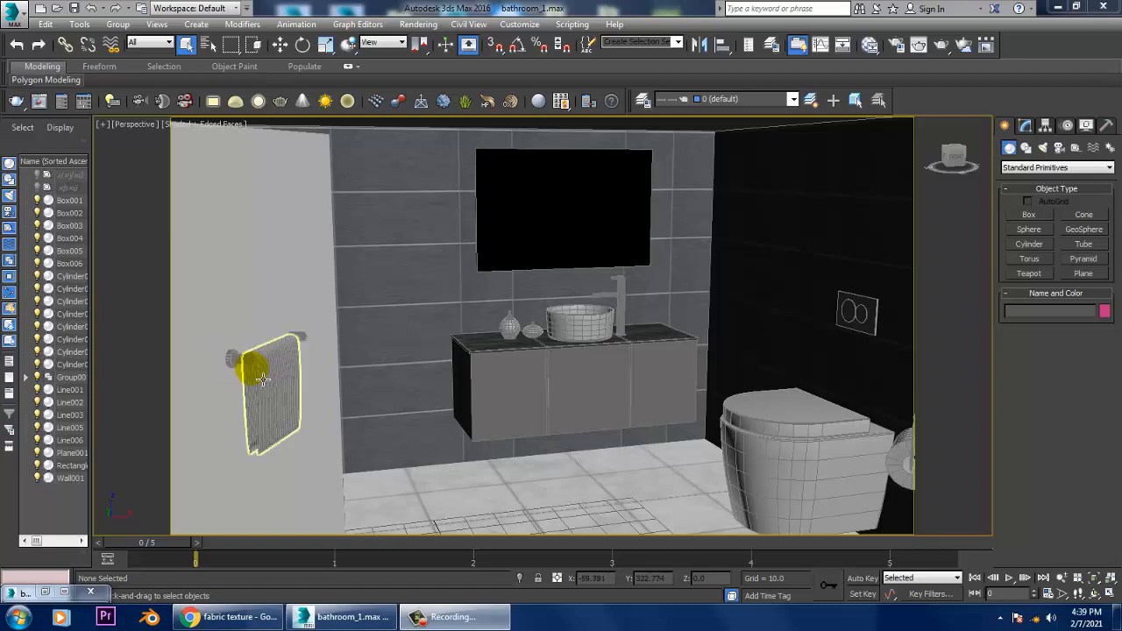
Step: Hide the edged-faces wireframe in the perspective view while framing the vanity
middle_click_drag(567, 357, 664, 275, "alt")
scroll(614, 299, "up", 3)
scroll(647, 270, "up", 3)
scroll(663, 275, "down", 5)
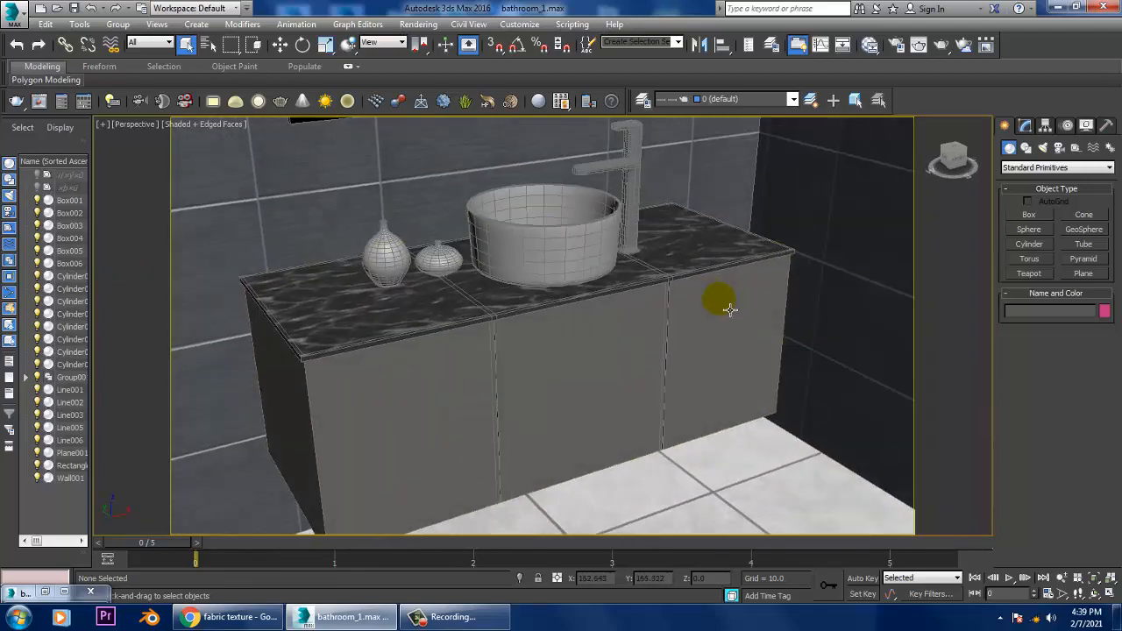
middle_click_drag(728, 307, 676, 289)
scroll(658, 303, "up", 4)
scroll(588, 281, "up", 3)
key("F4")
Step: Select the faucet, then the round washbasin on the vanity countertop
left_click(669, 319)
scroll(744, 340, "down", 5)
scroll(718, 318, "down", 5)
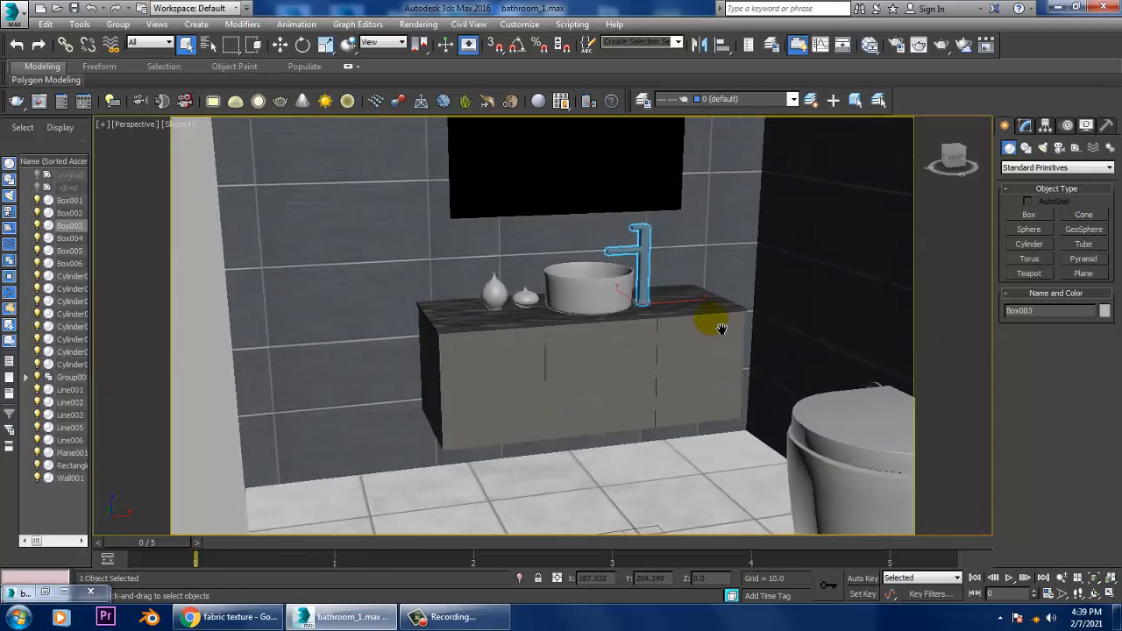
middle_click_drag(721, 321, 702, 342, "alt")
scroll(651, 340, "up", 5)
left_click(563, 346)
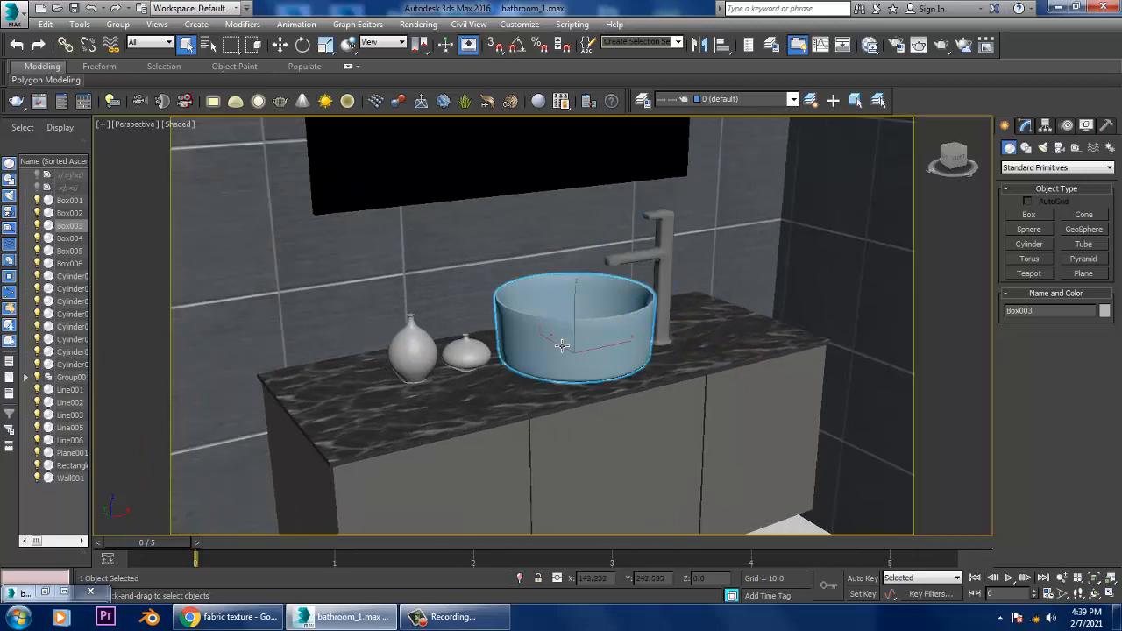
Step: Check the bathroom reference image, minimize it, and examine the washbasin up close
double_click(27, 592)
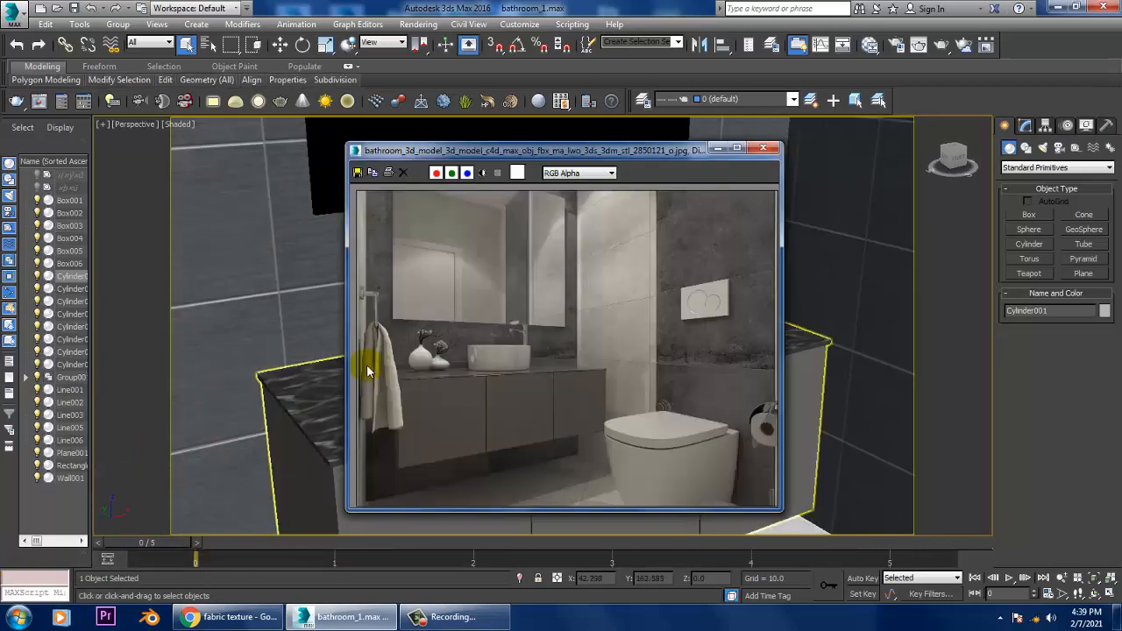
left_click(717, 148)
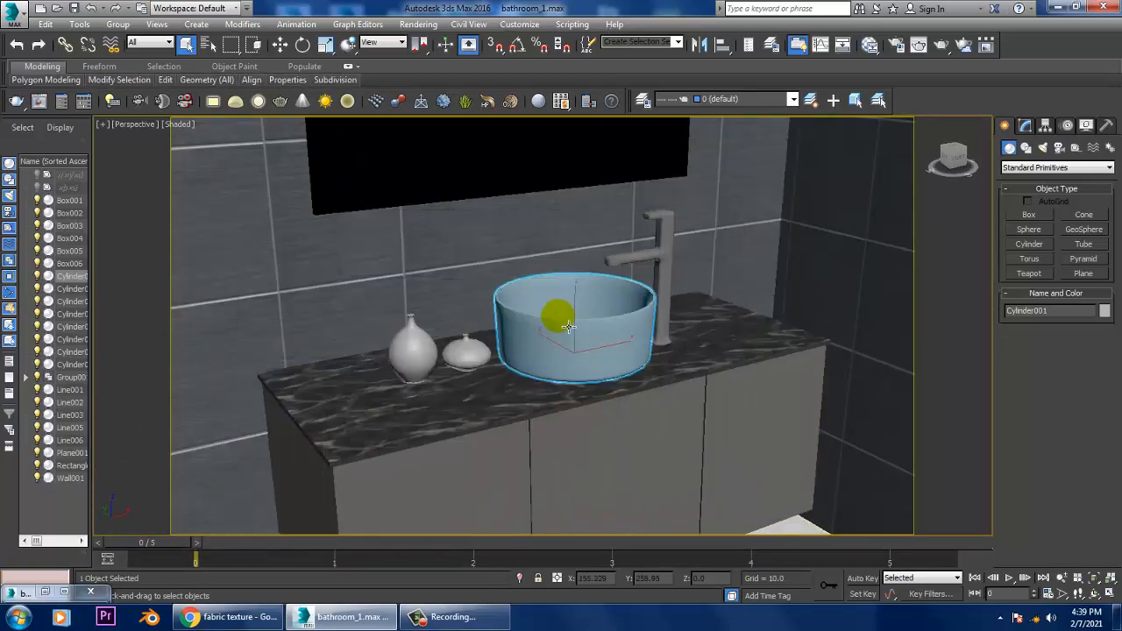
scroll(522, 348, "up", 5)
scroll(531, 343, "down", 5)
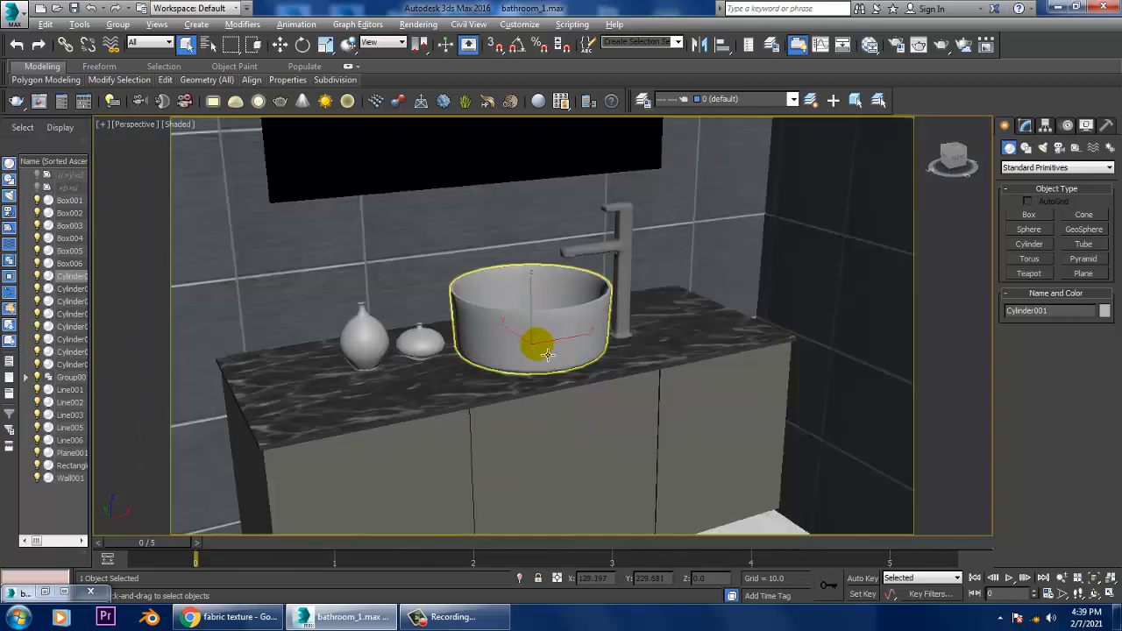
scroll(571, 331, "up", 3)
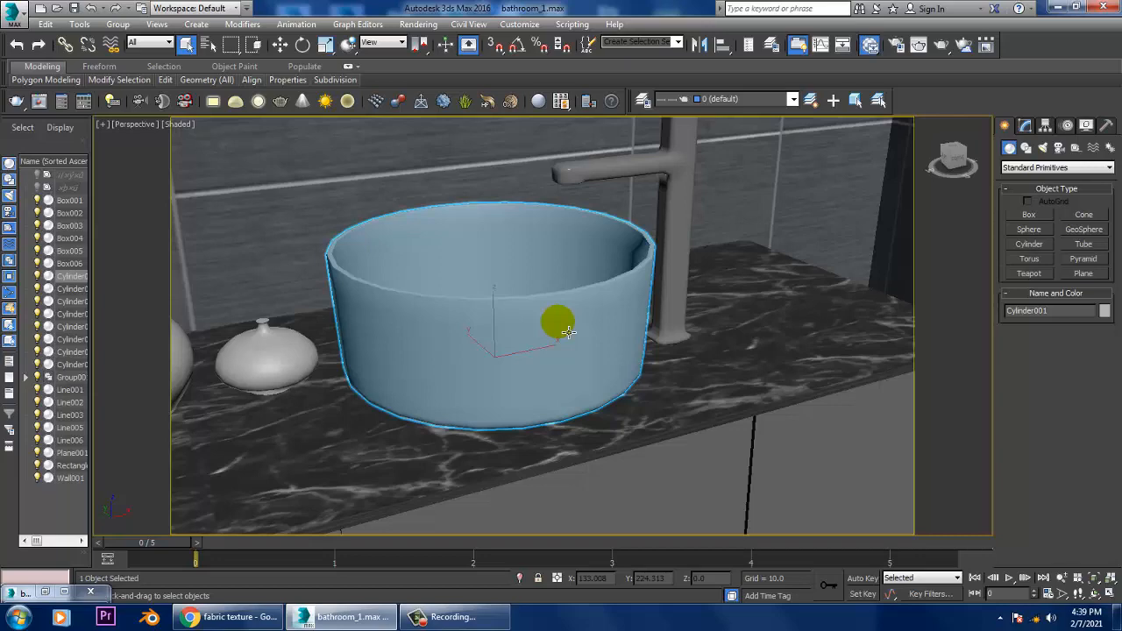
scroll(565, 329, "up", 1)
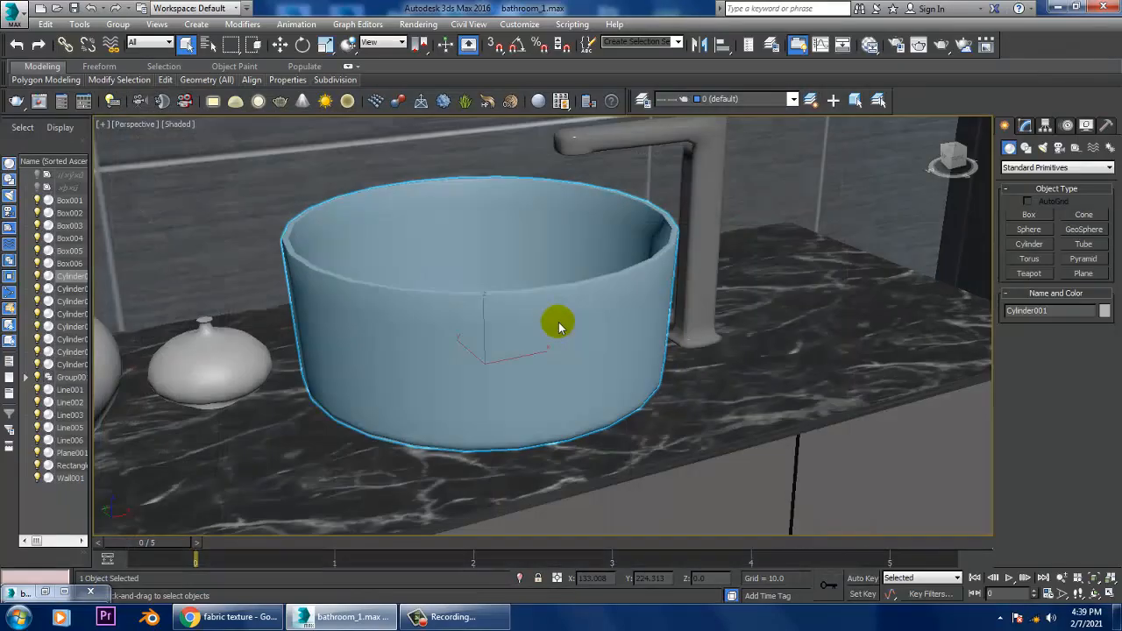
Step: Open the parameters of the dark VRayMtl in the Slate Material Editor and rename the material "steel"
key("m")
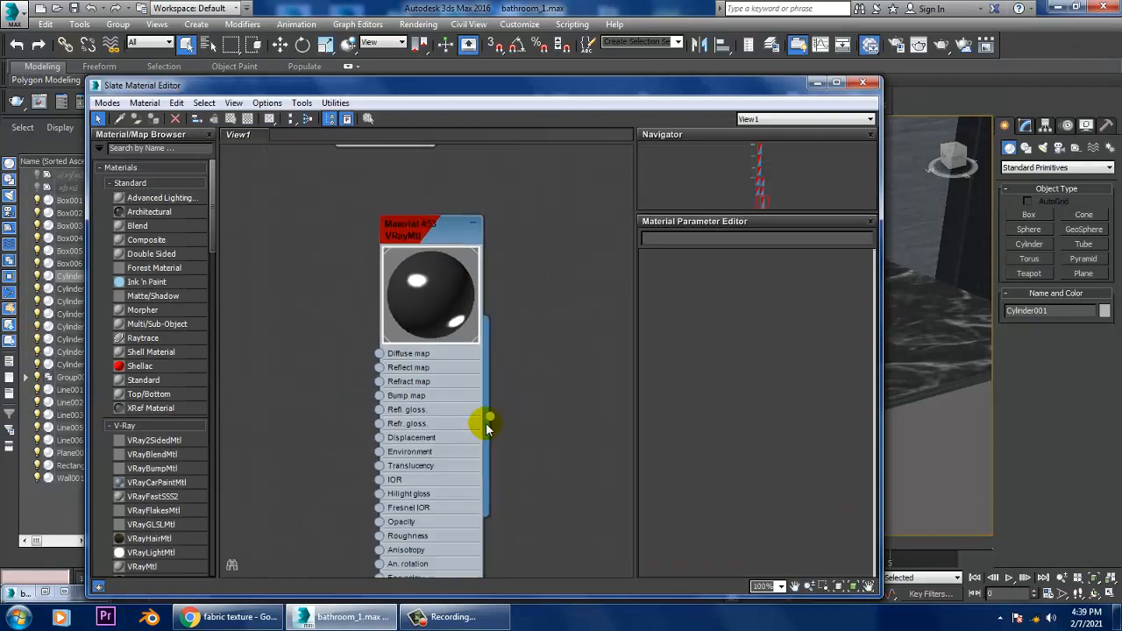
scroll(508, 427, "down", 4)
scroll(538, 308, "up", 2)
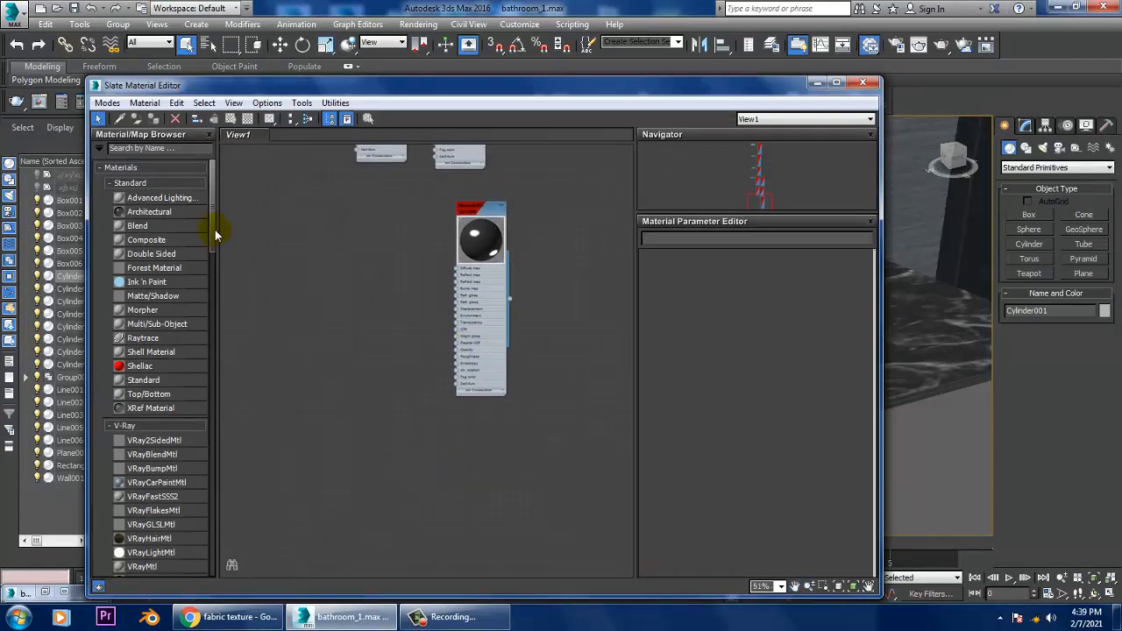
double_click(481, 229)
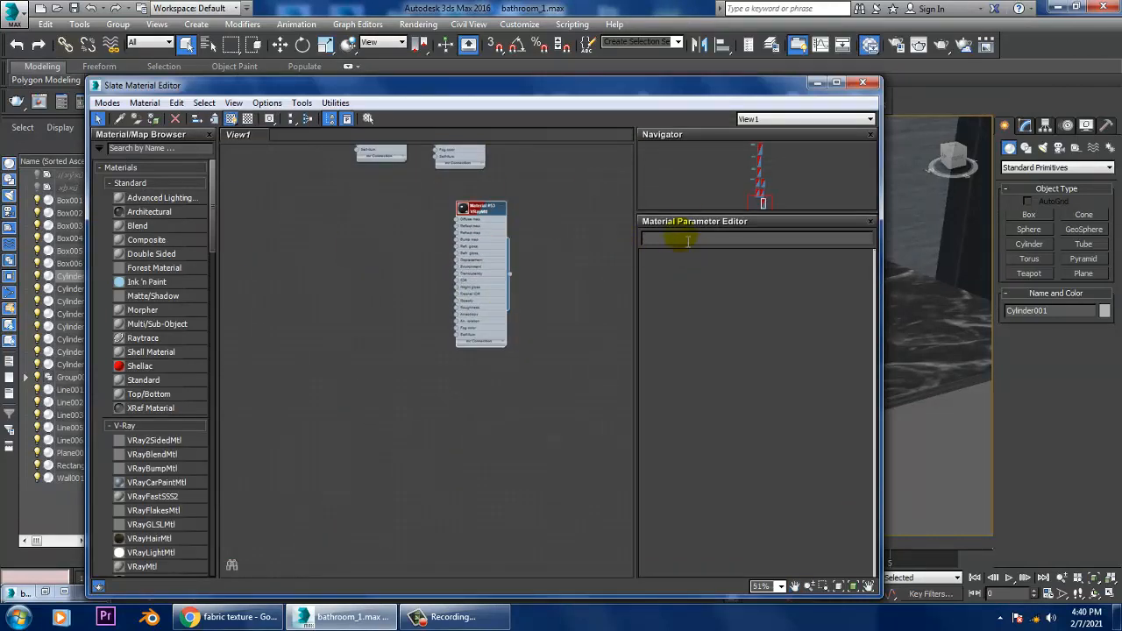
double_click(484, 208)
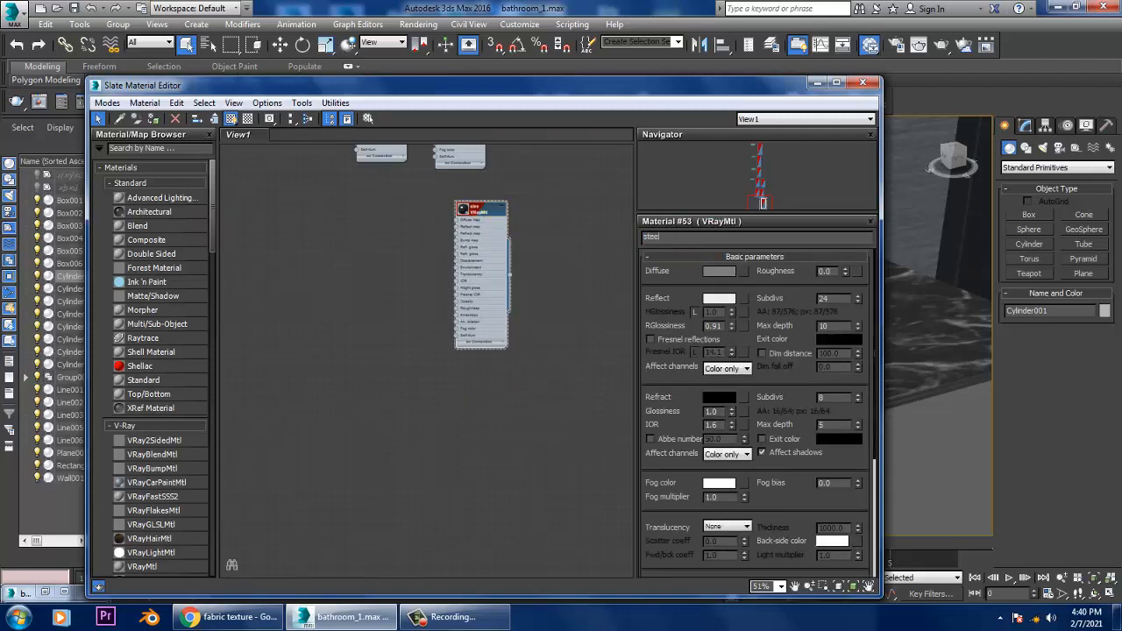
Step: Add a new VRayMtl beside the steel material and name it "ceramic"
left_click(367, 333)
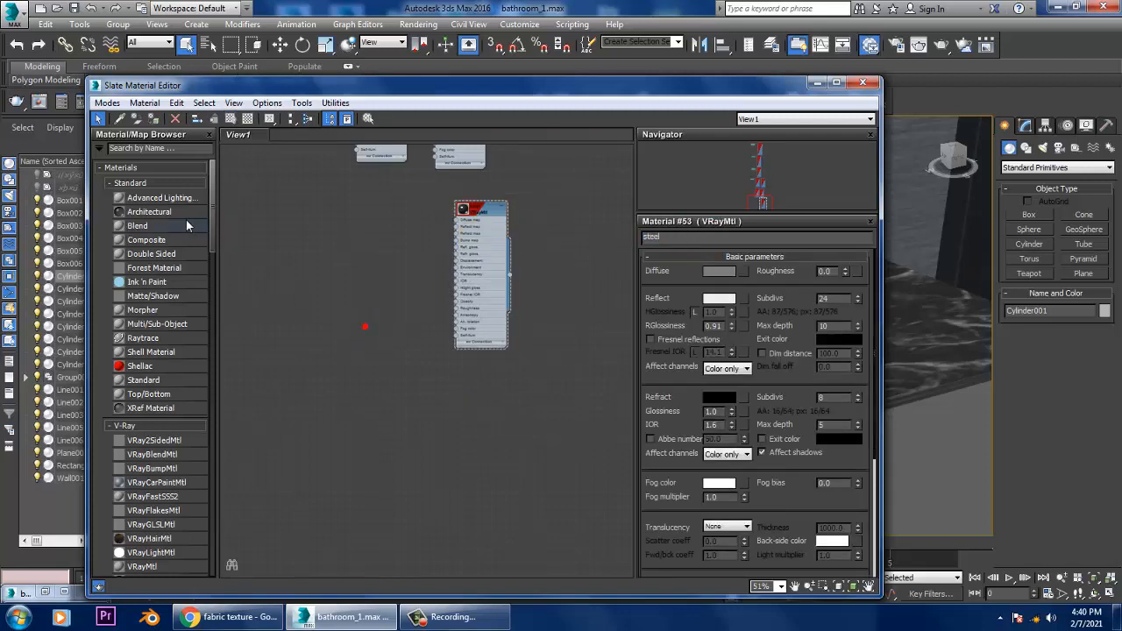
left_click_drag(212, 202, 209, 263)
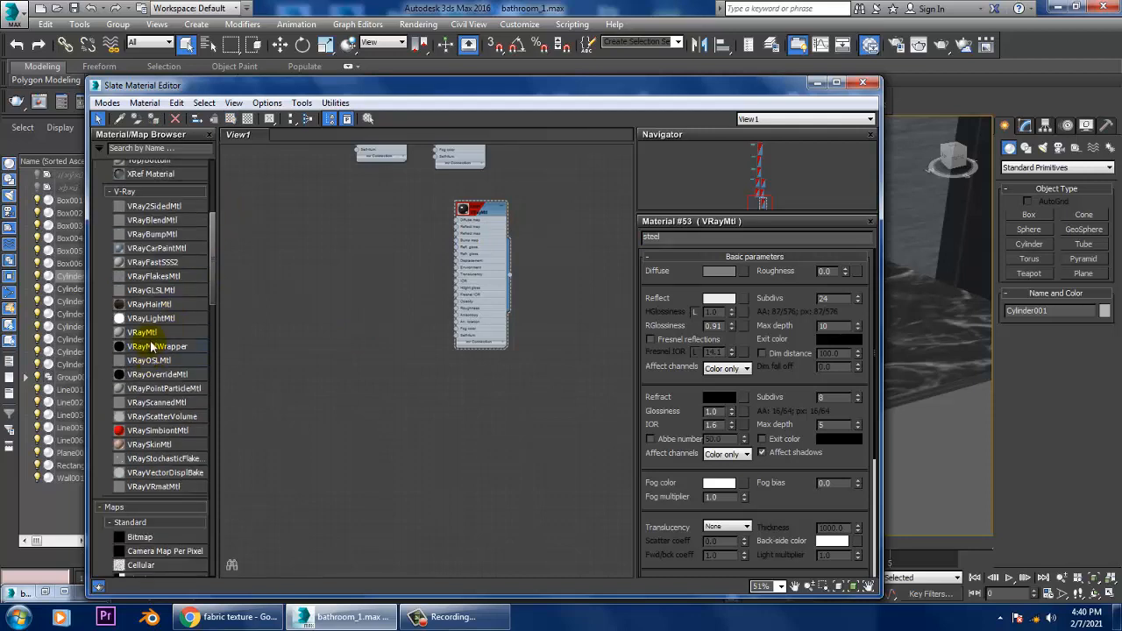
left_click_drag(366, 268, 362, 252)
double_click(363, 256)
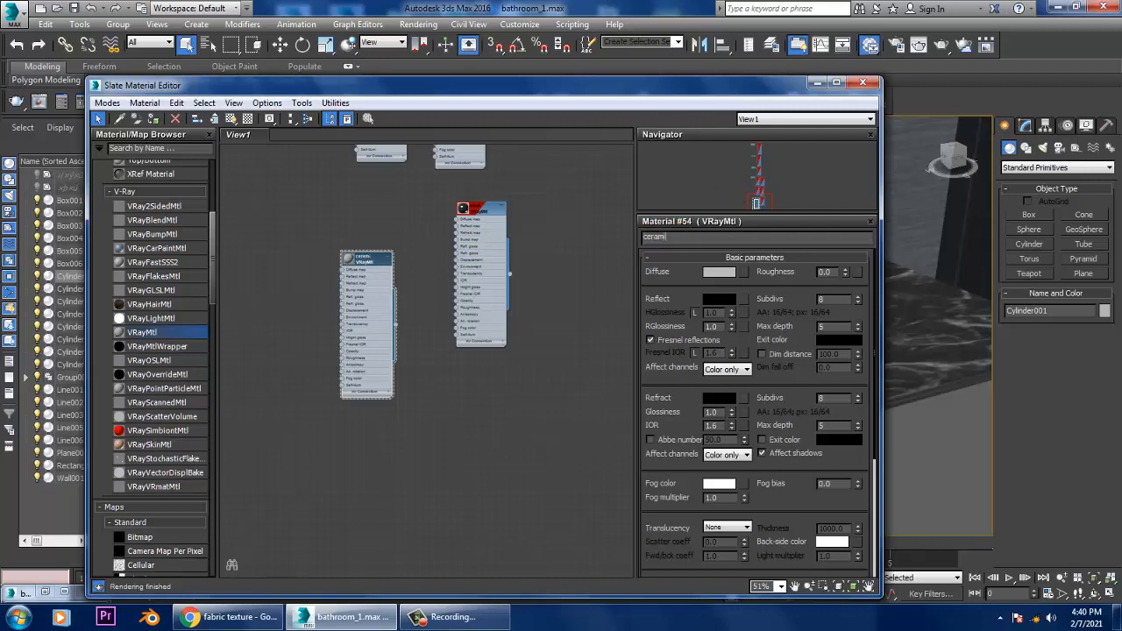
Step: Choose a Bitmap for the ceramic material's diffuse map and browse to the february folder on drive D
left_click(743, 272)
double_click(782, 127)
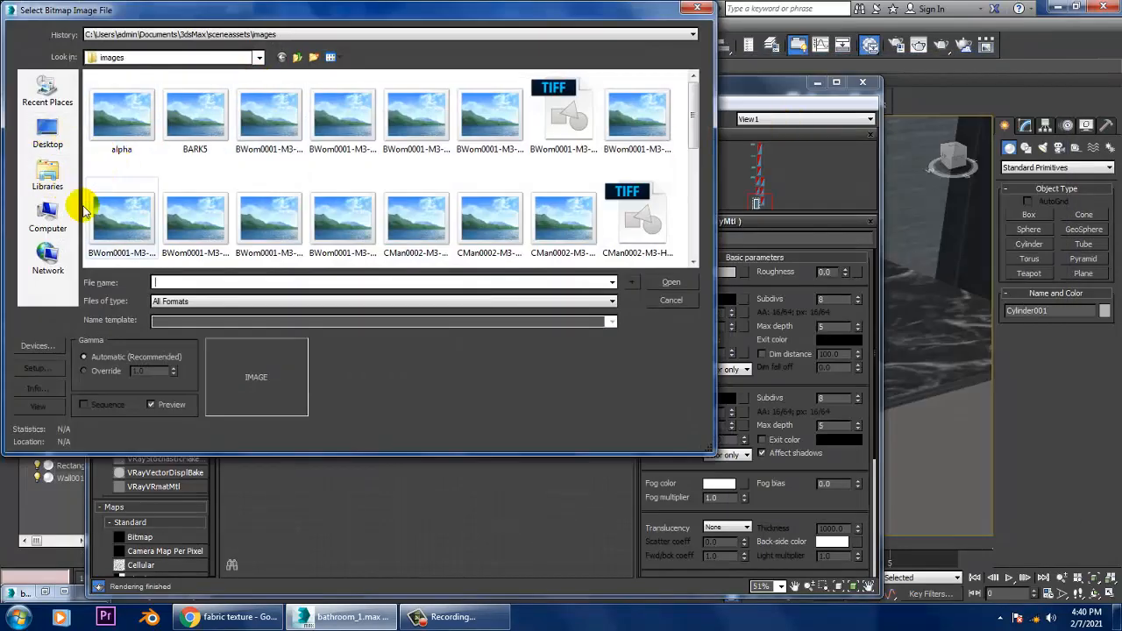
left_click(48, 218)
double_click(345, 115)
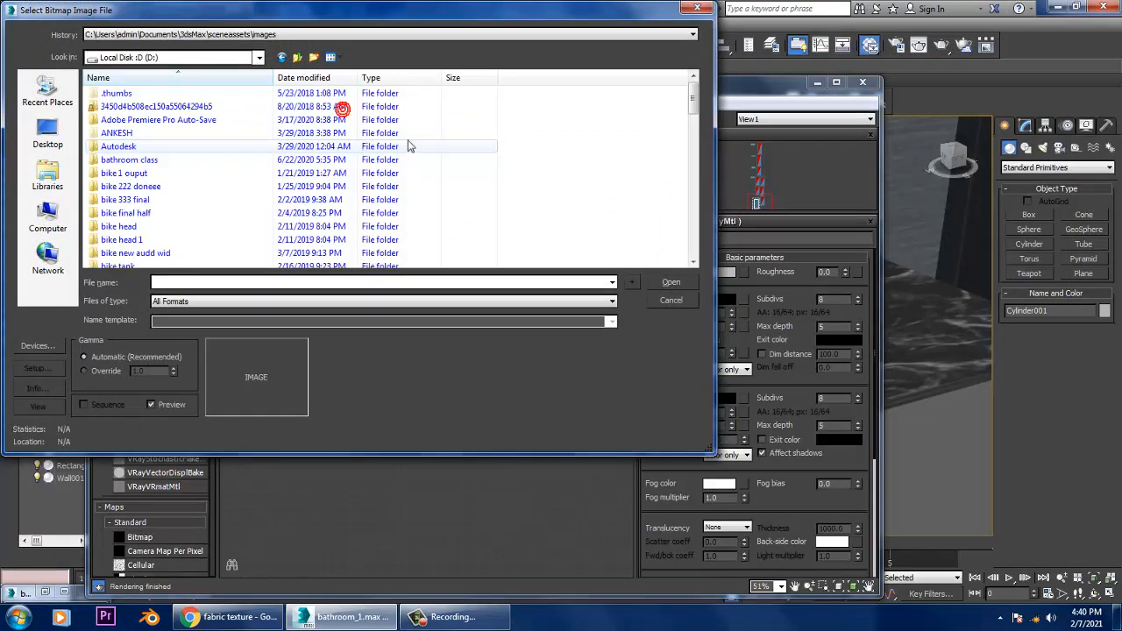
scroll(220, 220, "down", 5)
left_click(132, 94)
double_click(119, 108)
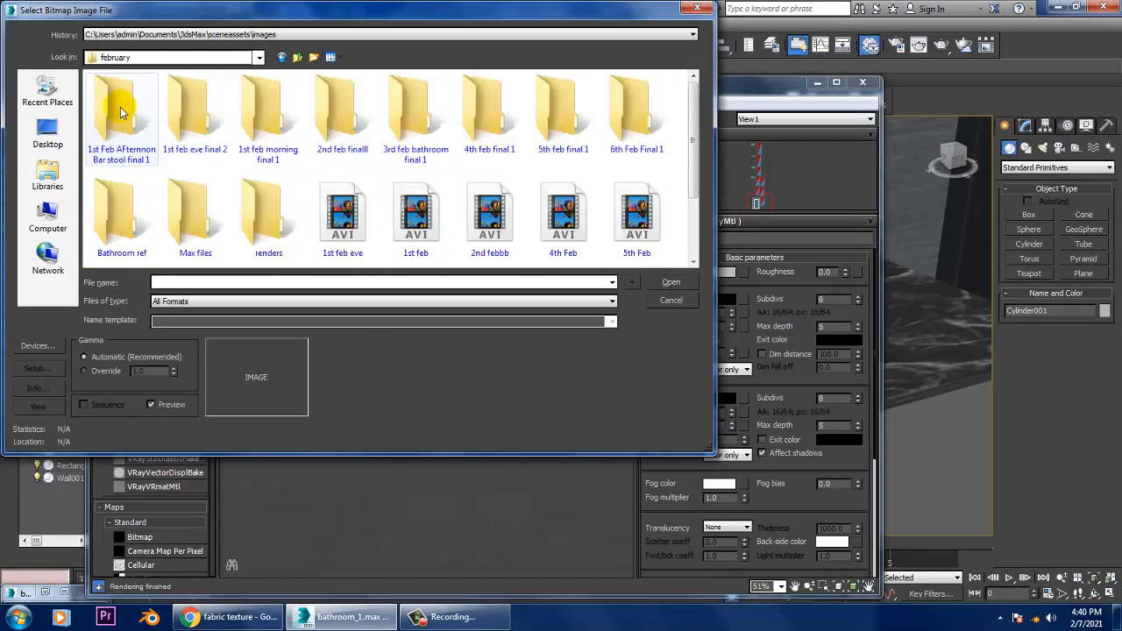
Step: Load the ceramiv image from the Bathroom ref\Texture folder as the diffuse bitmap
double_click(101, 212)
double_click(121, 114)
left_click(121, 114)
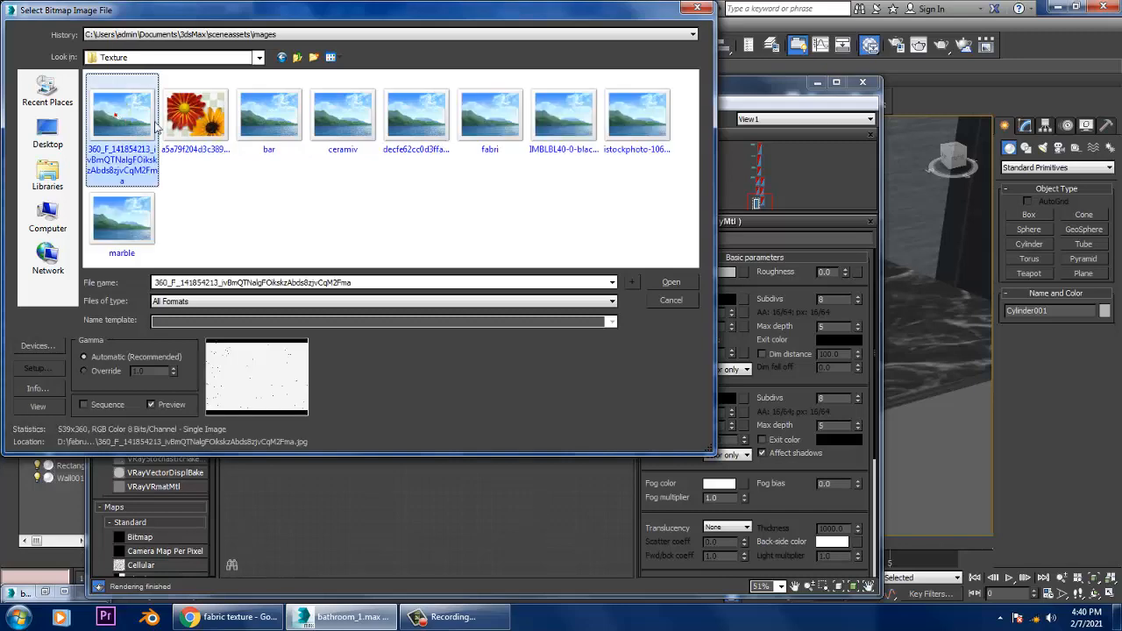
left_click(192, 126)
left_click(270, 116)
left_click(341, 133)
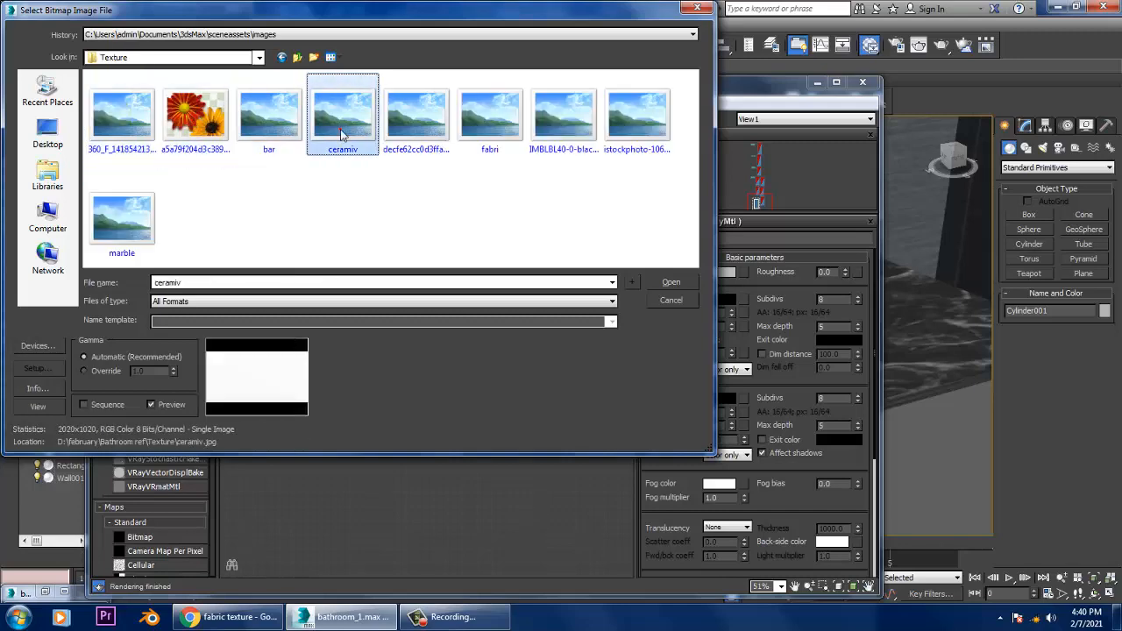
double_click(340, 133)
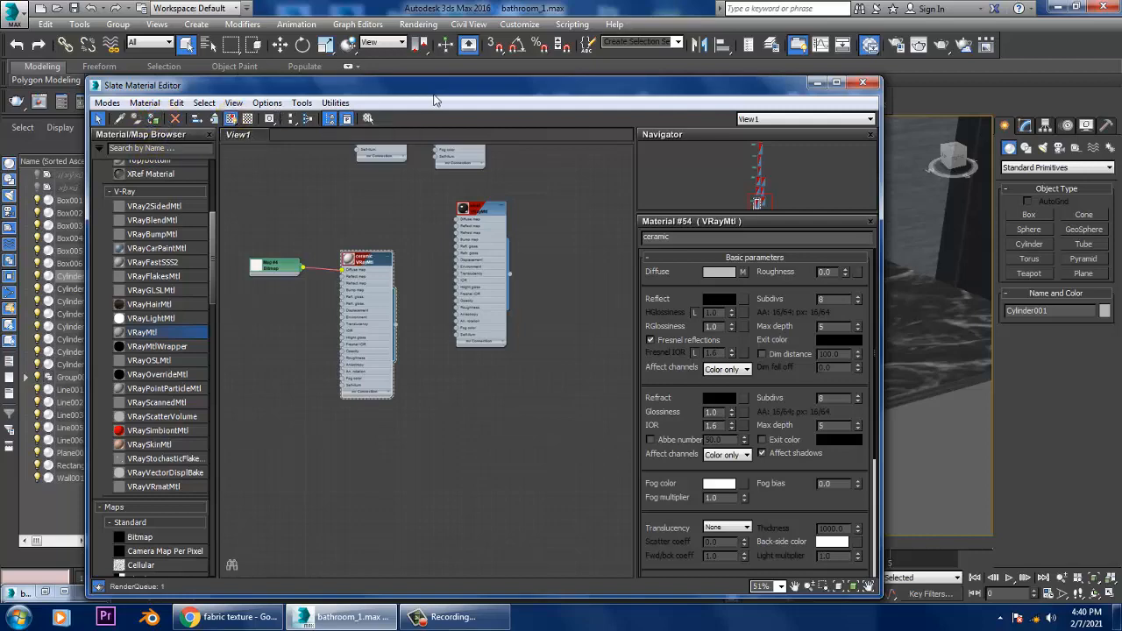
Step: Move the Slate Material Editor clear of the washbasin and enlarge the ceramic material's preview
left_click_drag(435, 92, 461, 256)
middle_click_drag(478, 184, 579, 210, "alt")
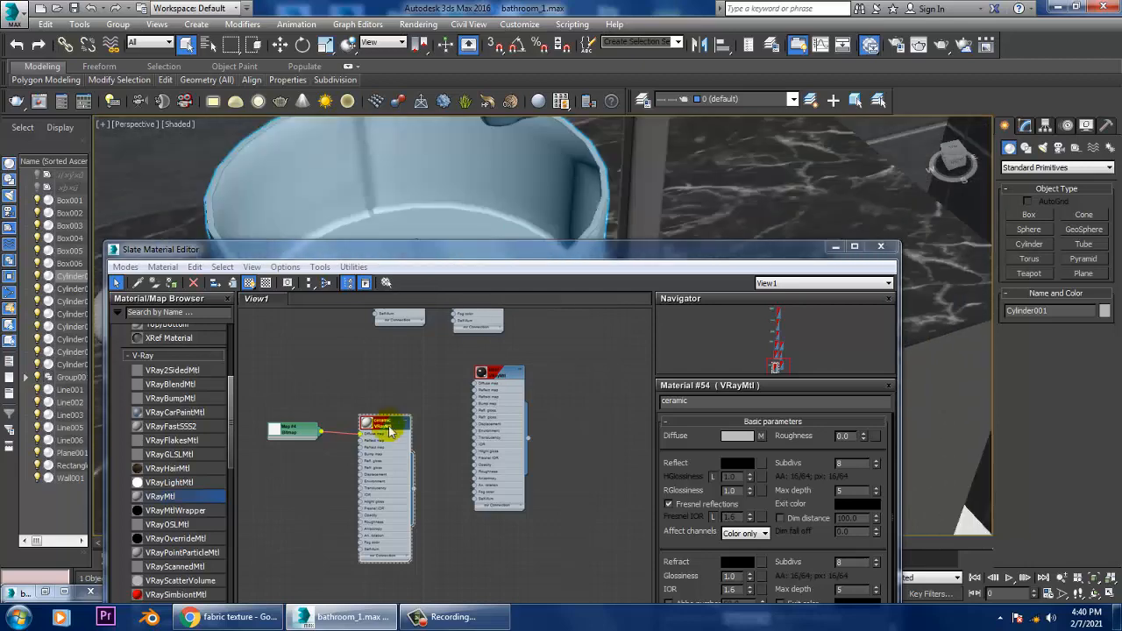
double_click(366, 426)
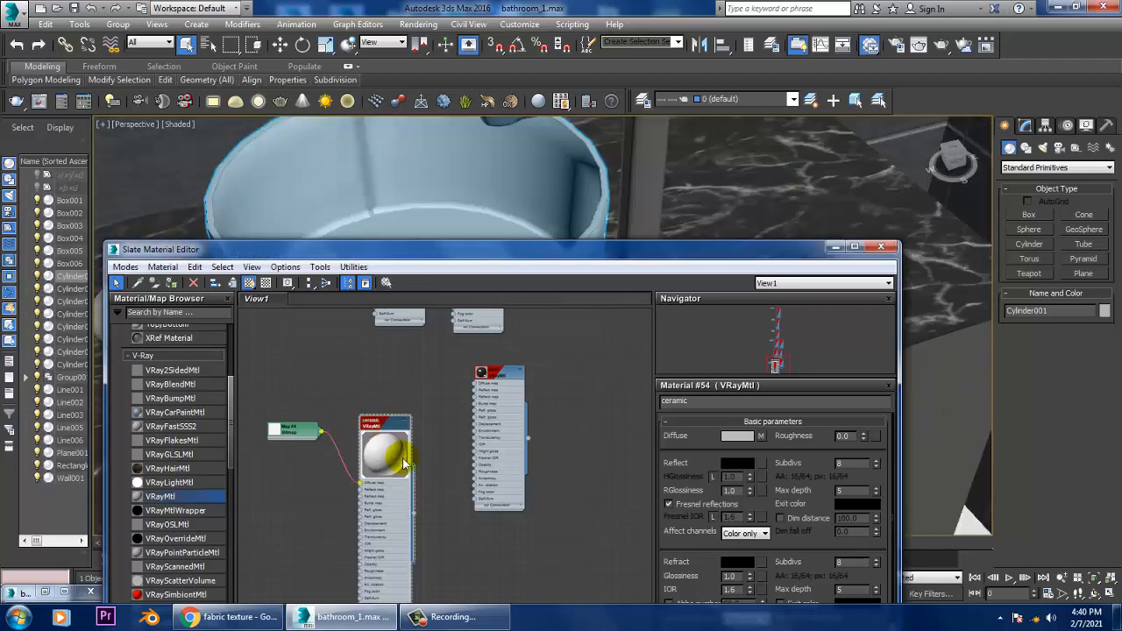
Step: Reopen the file selection of the ceramic diffuse bitmap and preview the ceramiv image in Windows Photo Viewer
left_click(761, 437)
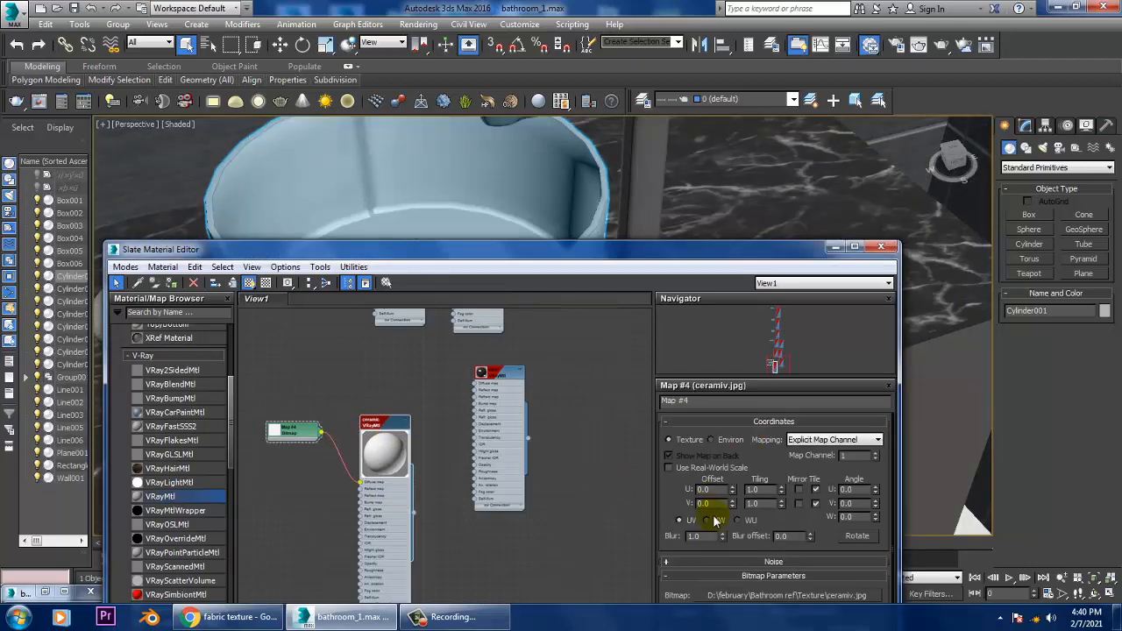
left_click(799, 596)
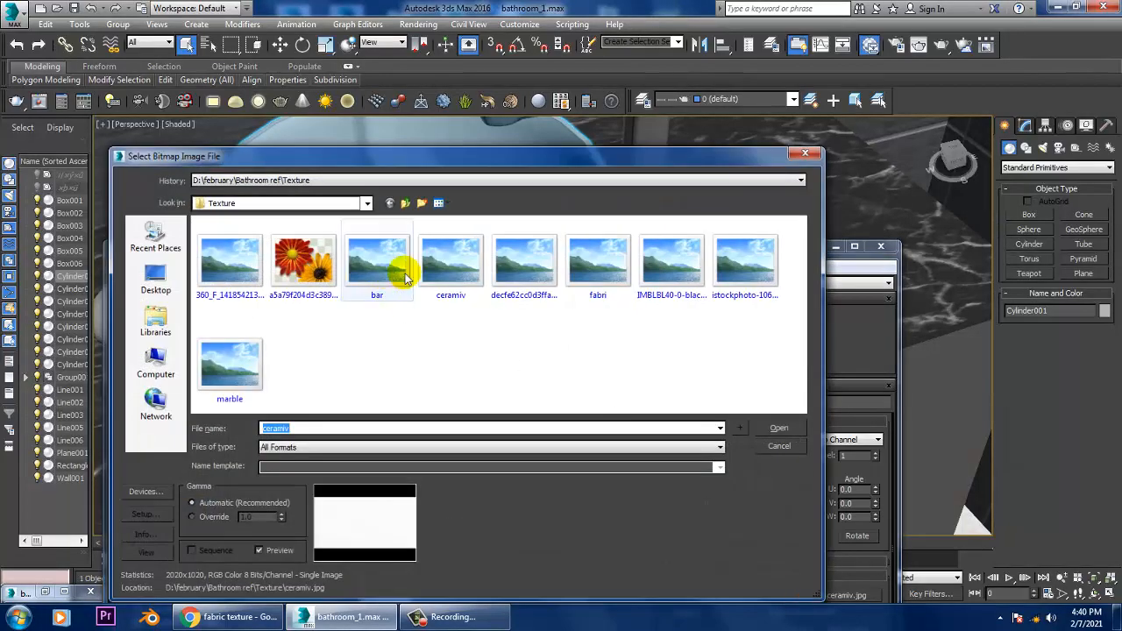
left_click(440, 267)
right_click(440, 267)
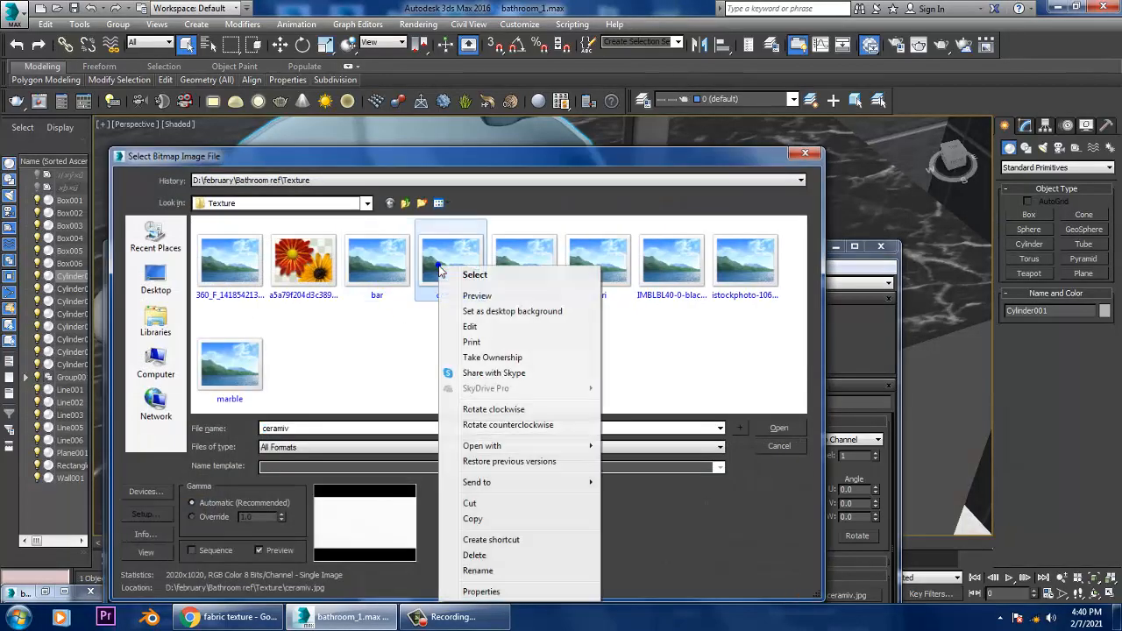
left_click(478, 295)
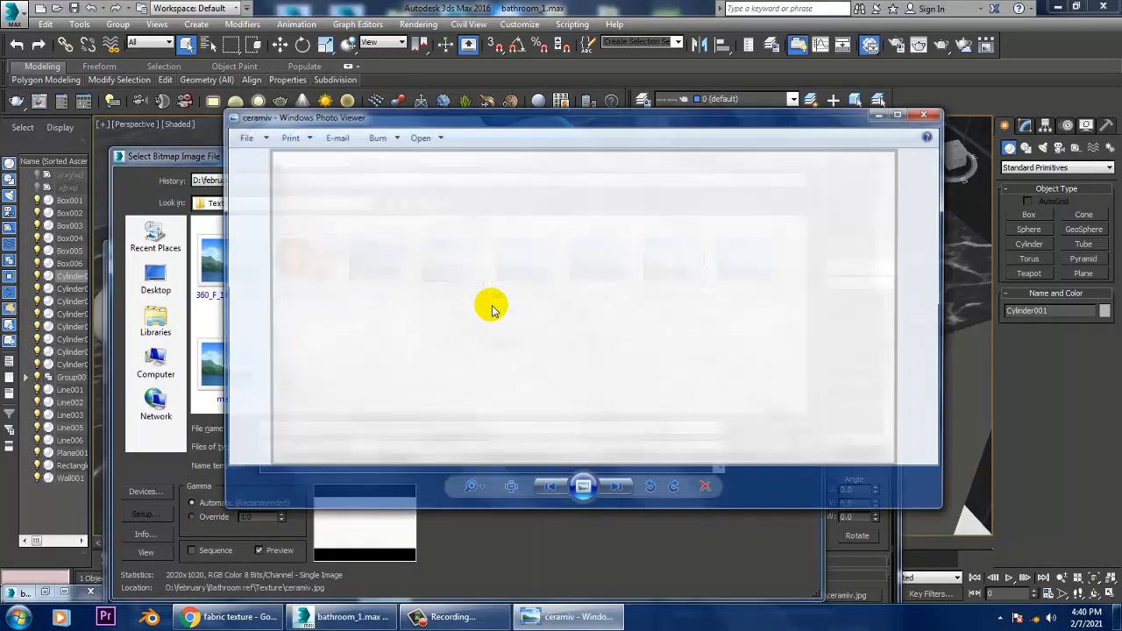
Step: Look through the other images in the Texture folder and close the photo viewer
scroll(486, 333, "down", 4)
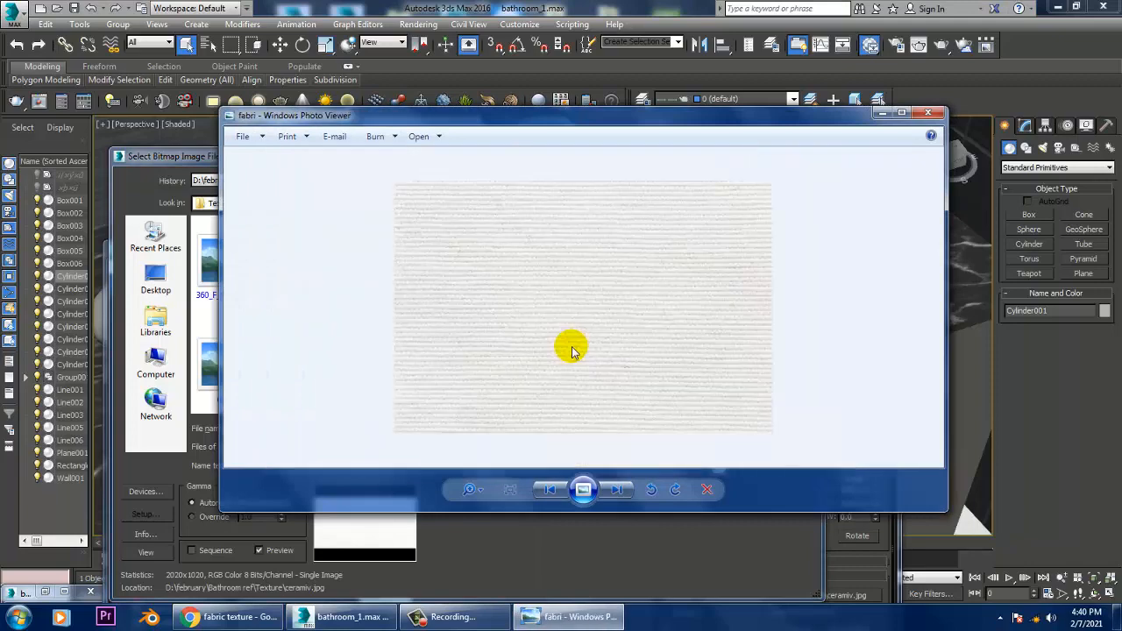
scroll(543, 361, "down", 3)
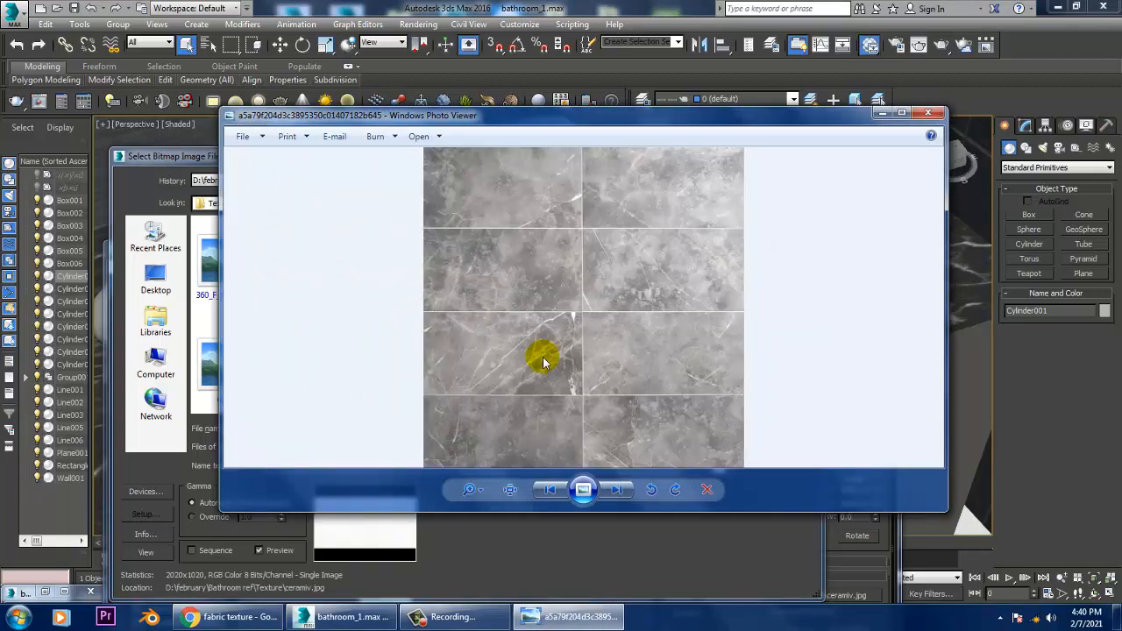
scroll(542, 361, "down", 3)
scroll(542, 361, "down", 4)
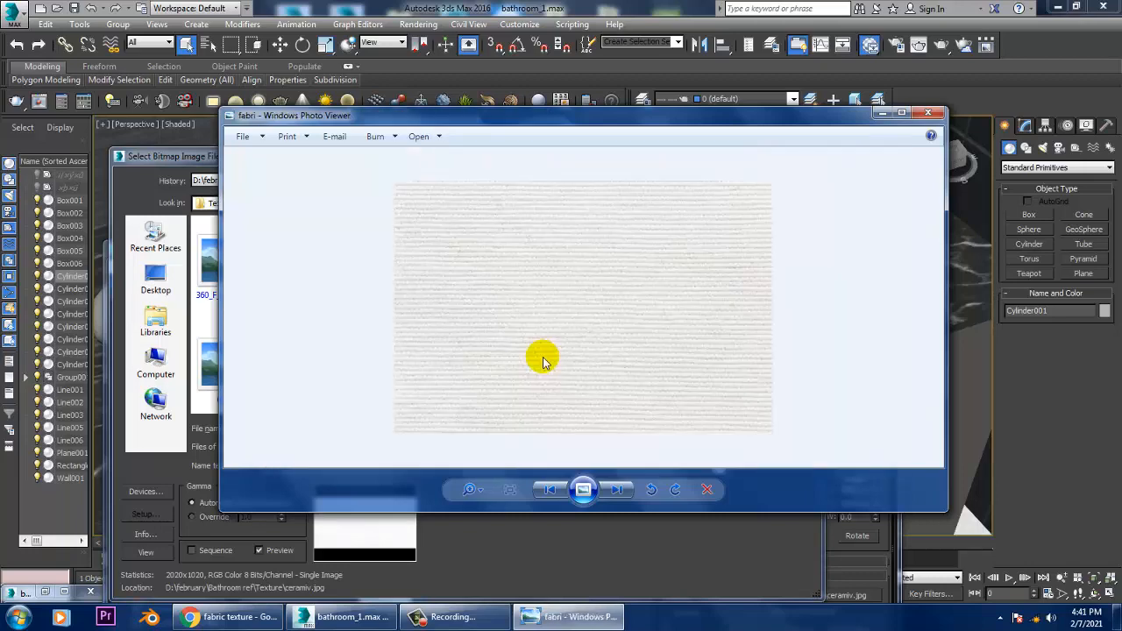
scroll(543, 361, "down", 2)
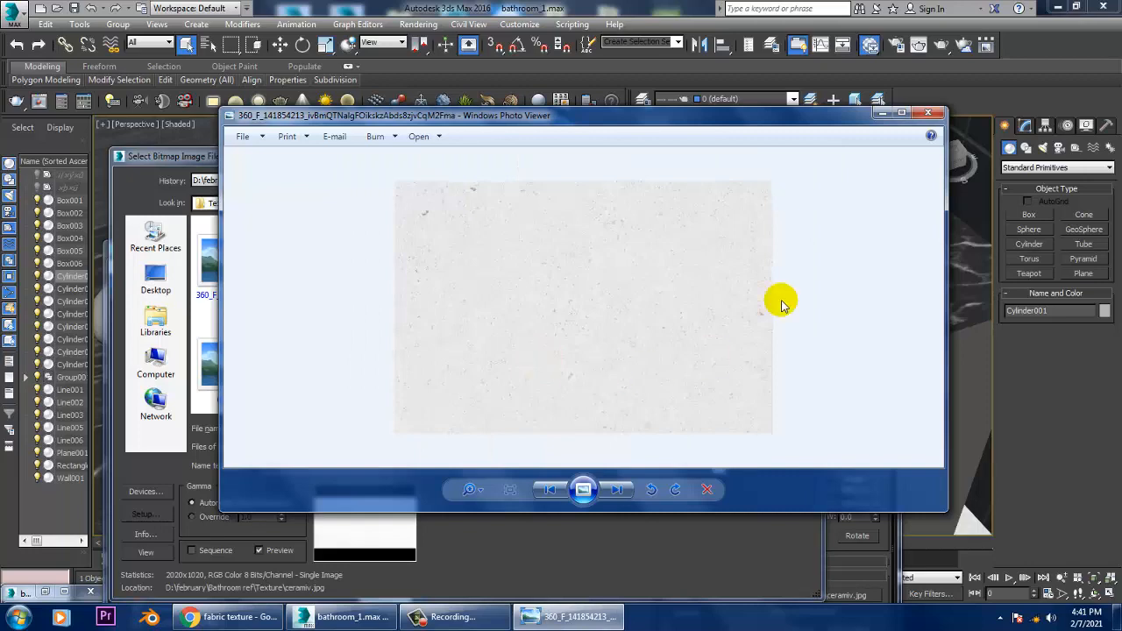
left_click(926, 117)
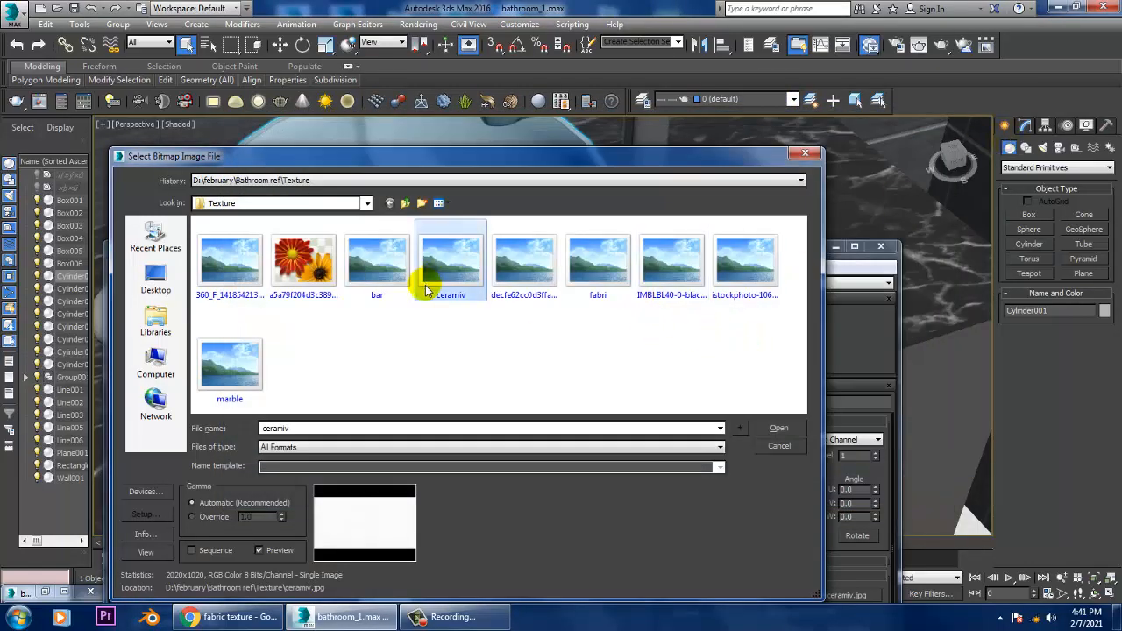
Step: Preview the ceramiv image in Windows Photo Viewer again and close the viewer
right_click(449, 261)
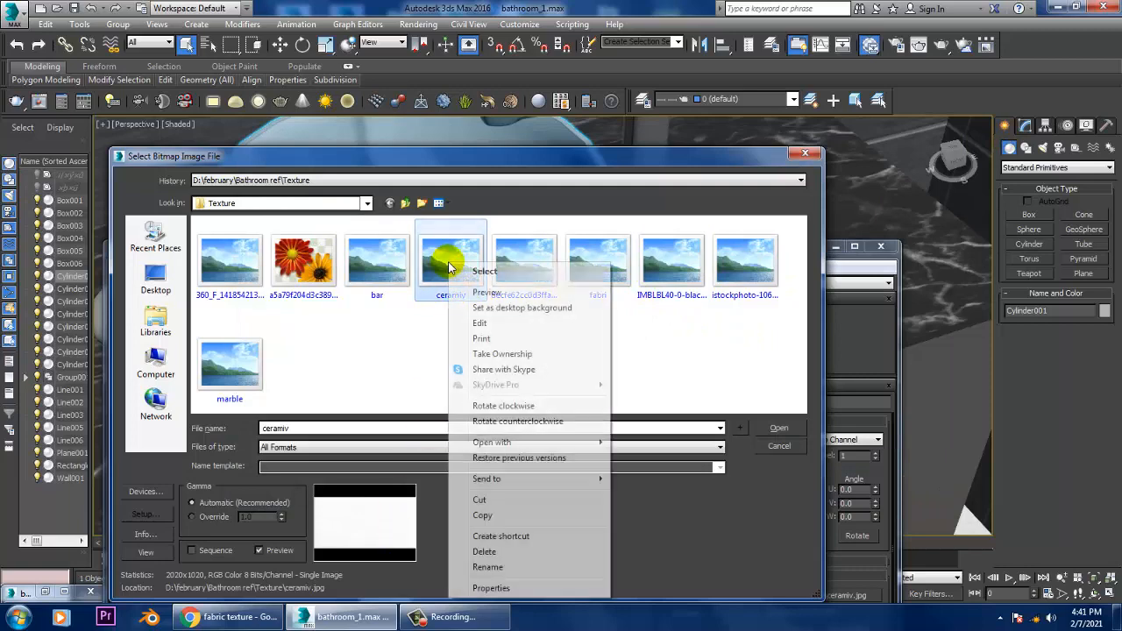
left_click(491, 291)
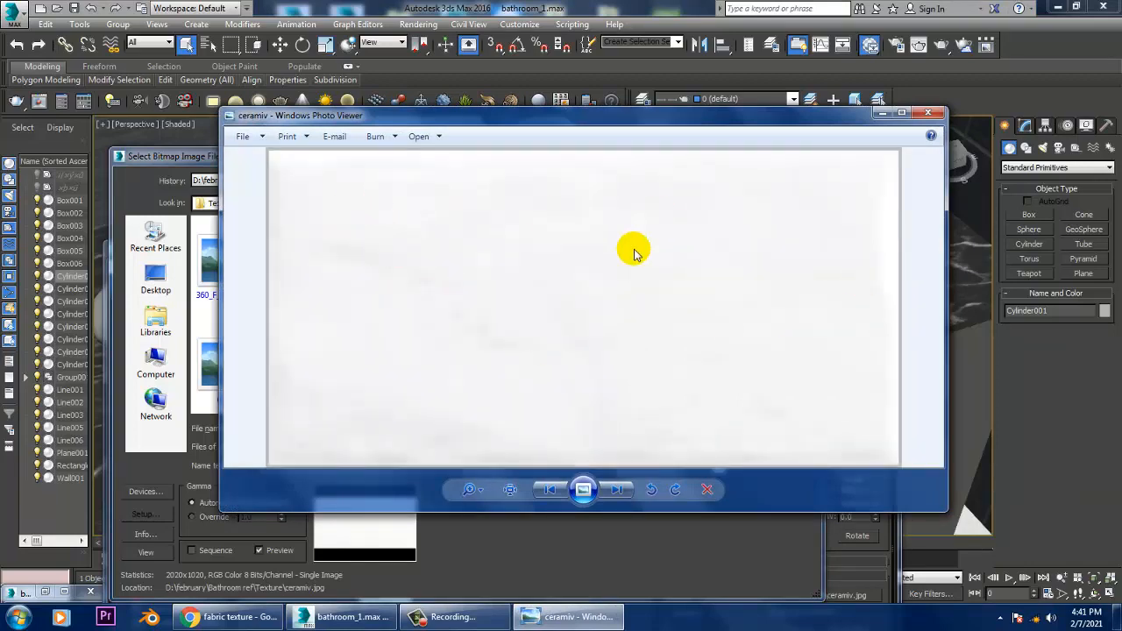
left_click(928, 114)
Step: Compare the other images in the Texture folder and load fabri as the ceramic material's diffuse bitmap
left_click(673, 267)
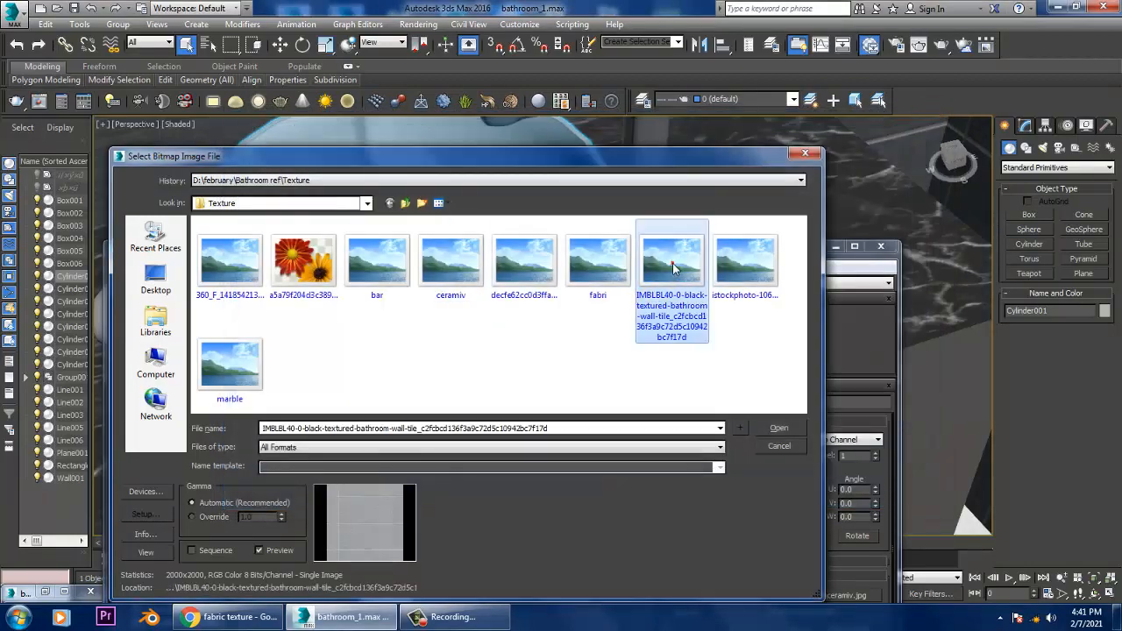
left_click(724, 274)
left_click(225, 369)
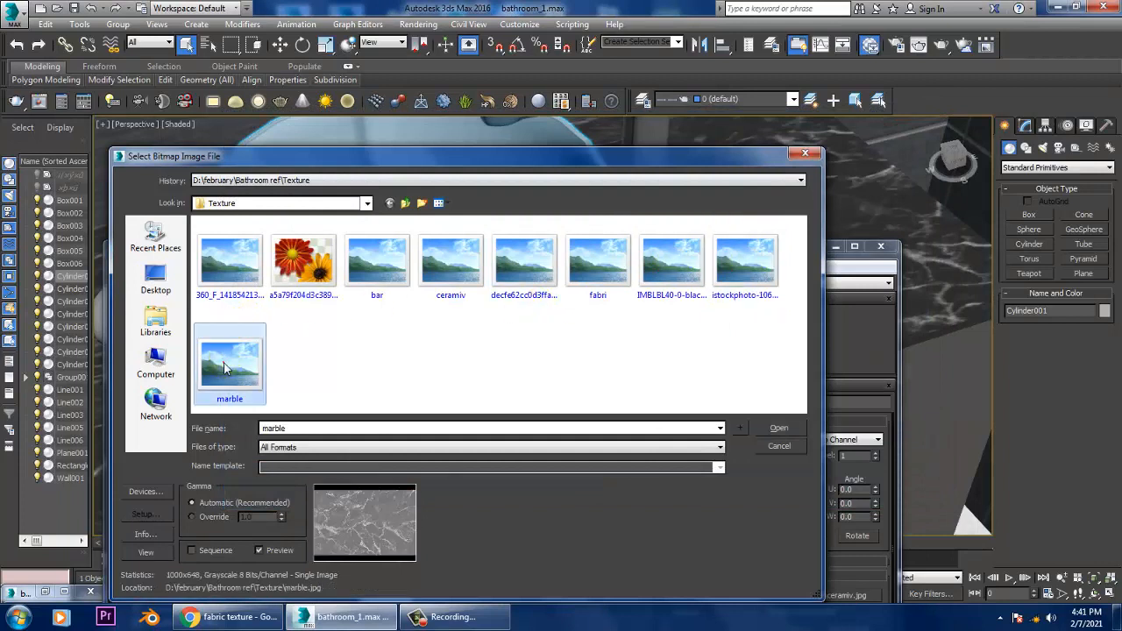
left_click(625, 268)
left_click(496, 275)
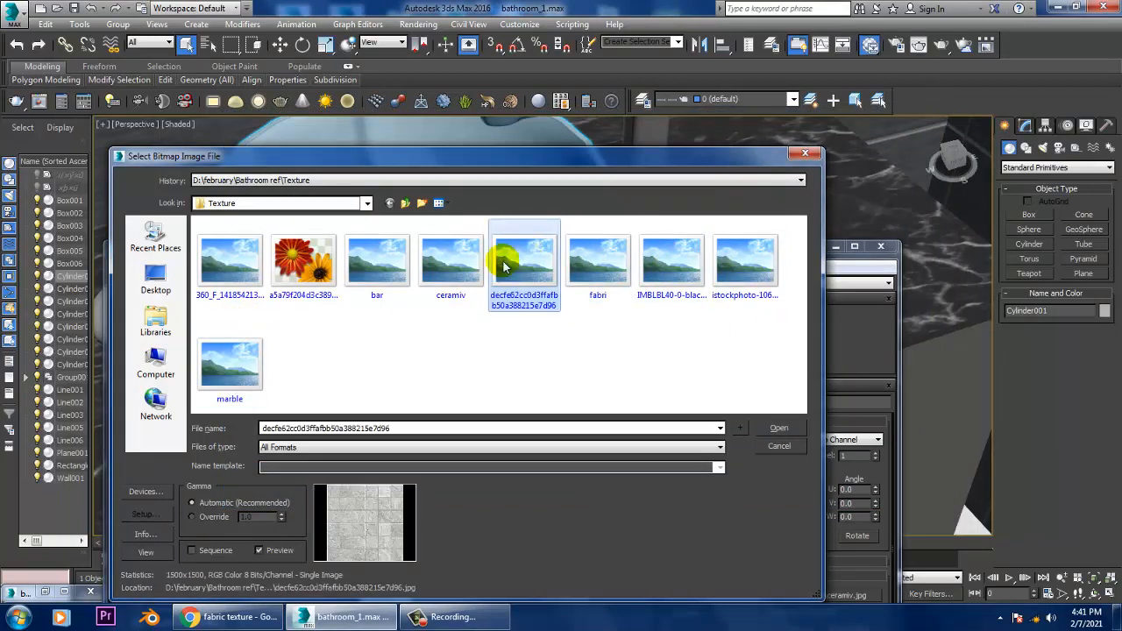
left_click(454, 263)
left_click(644, 268)
left_click(605, 274)
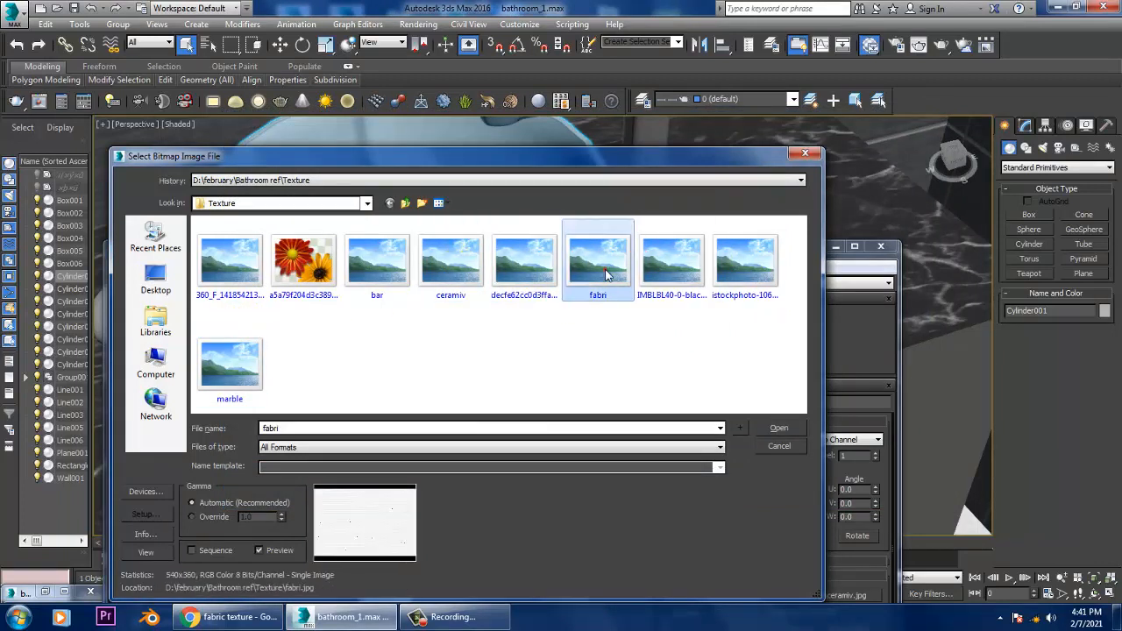
double_click(604, 275)
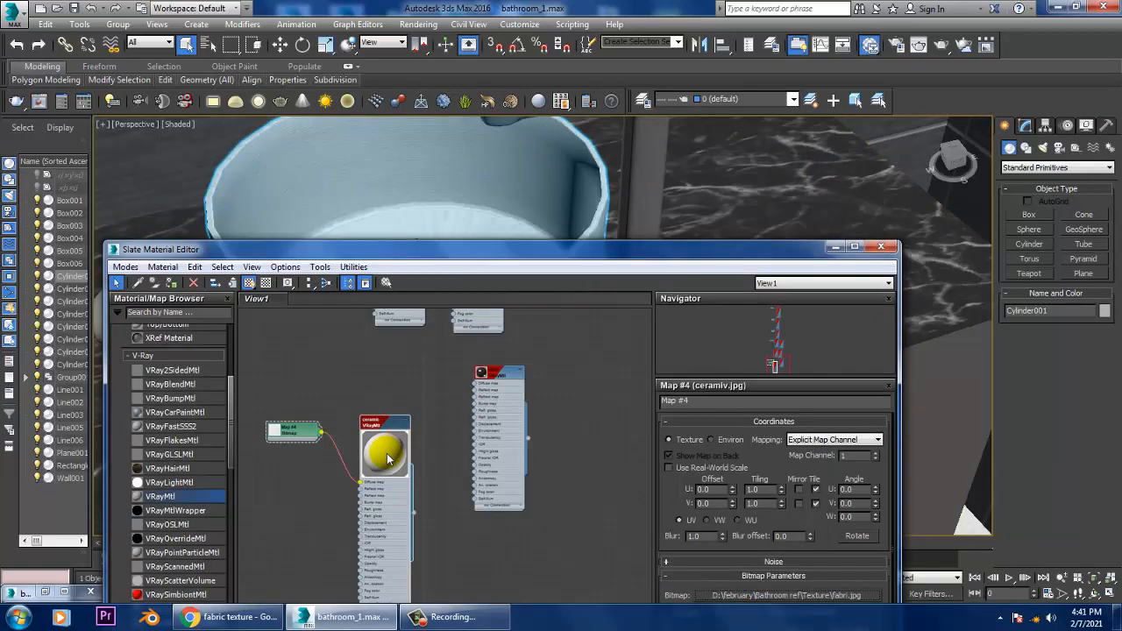
Step: Preview the 360_F_141854213 image from the Texture folder and load it as the ceramic material's diffuse bitmap
left_click(799, 597)
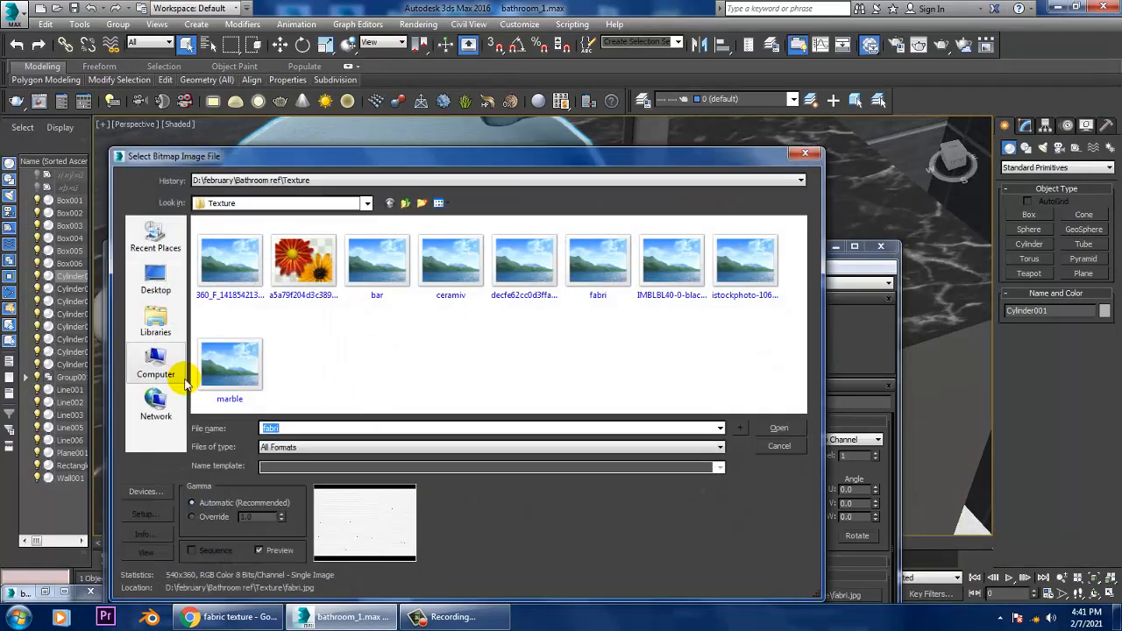
left_click(235, 263)
right_click(237, 270)
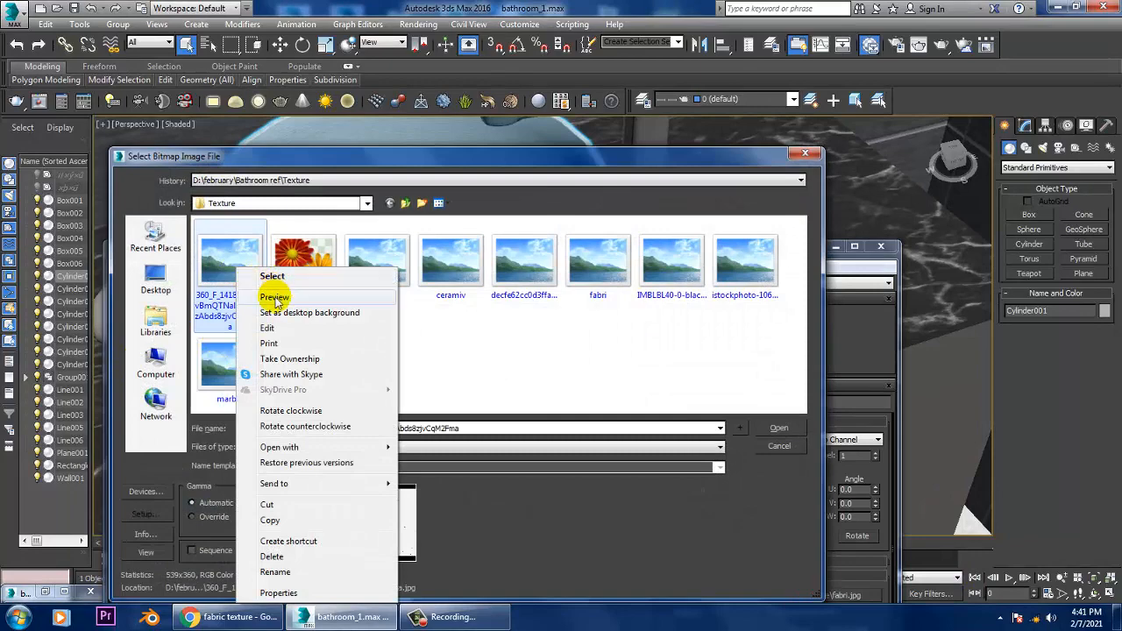
left_click(263, 293)
left_click(928, 113)
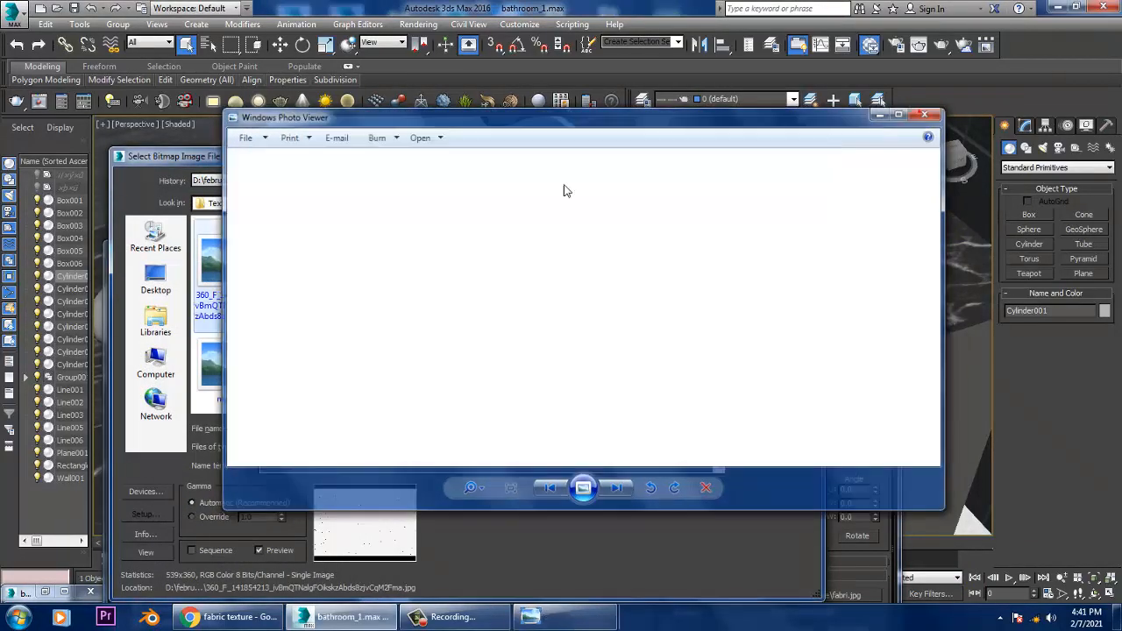
double_click(232, 278)
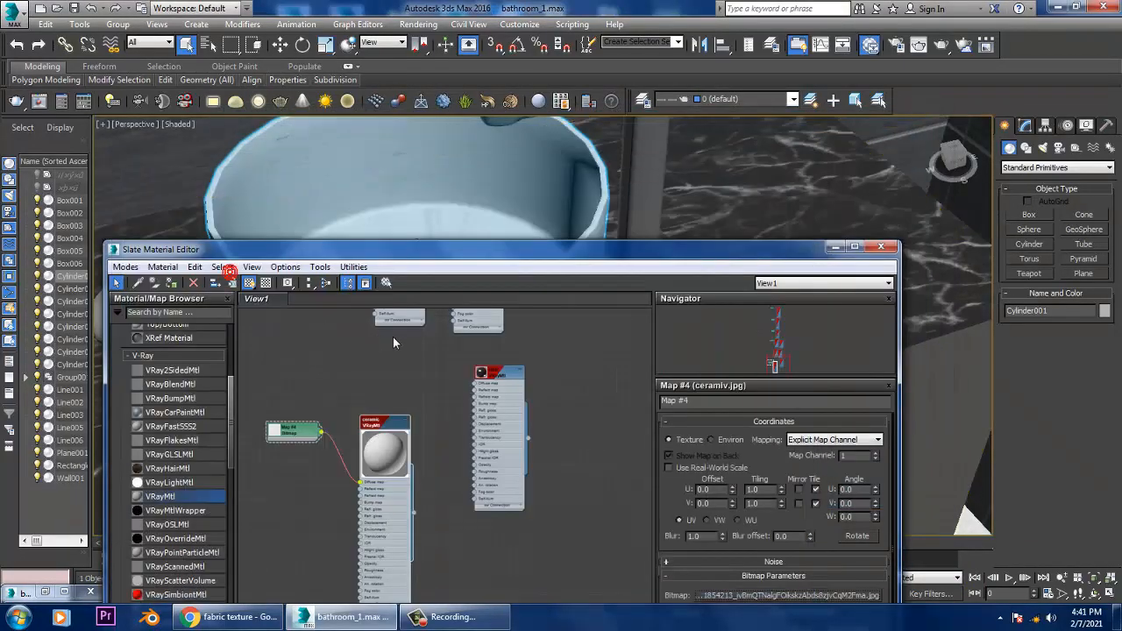
Step: Minimize the Slate Material Editor and add a UVW Map modifier with Cylindrical mapping to the washbasin
left_click(832, 248)
key("z")
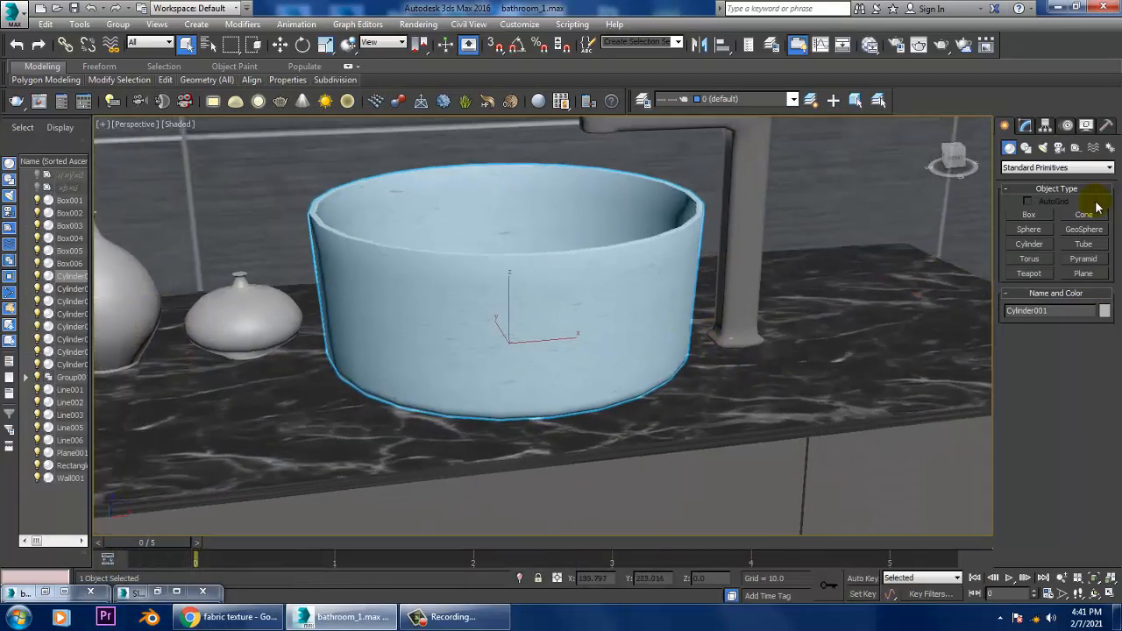
left_click(1024, 125)
left_click(1063, 167)
key("u")
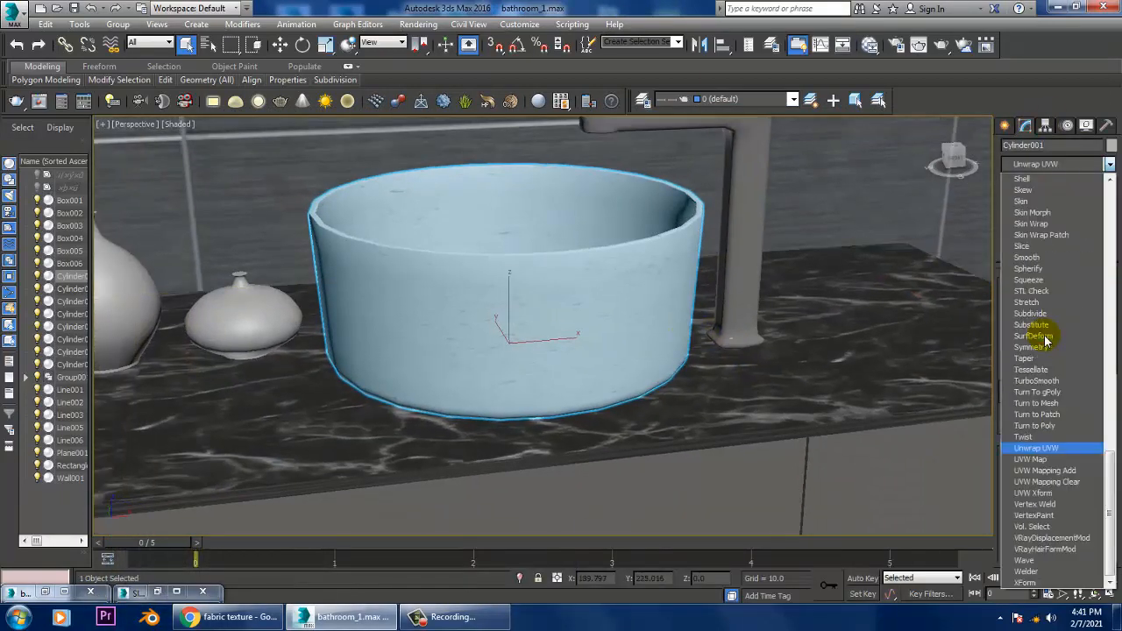
left_click(1034, 459)
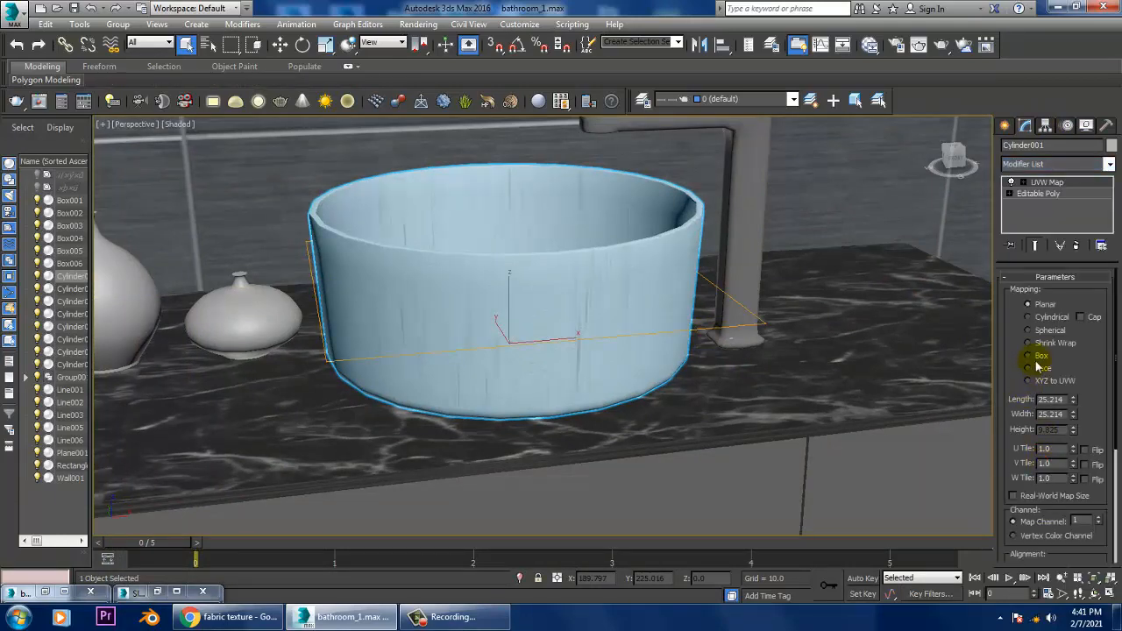
left_click(1041, 317)
mouse_move(707, 328)
middle_mouse_down("alt")
mouse_move(708, 306)
mouse_move(709, 347)
middle_mouse_up("alt")
Step: Collapse the ceramic material's preview in the Slate Material Editor and set its reflection color to light grey
key("m")
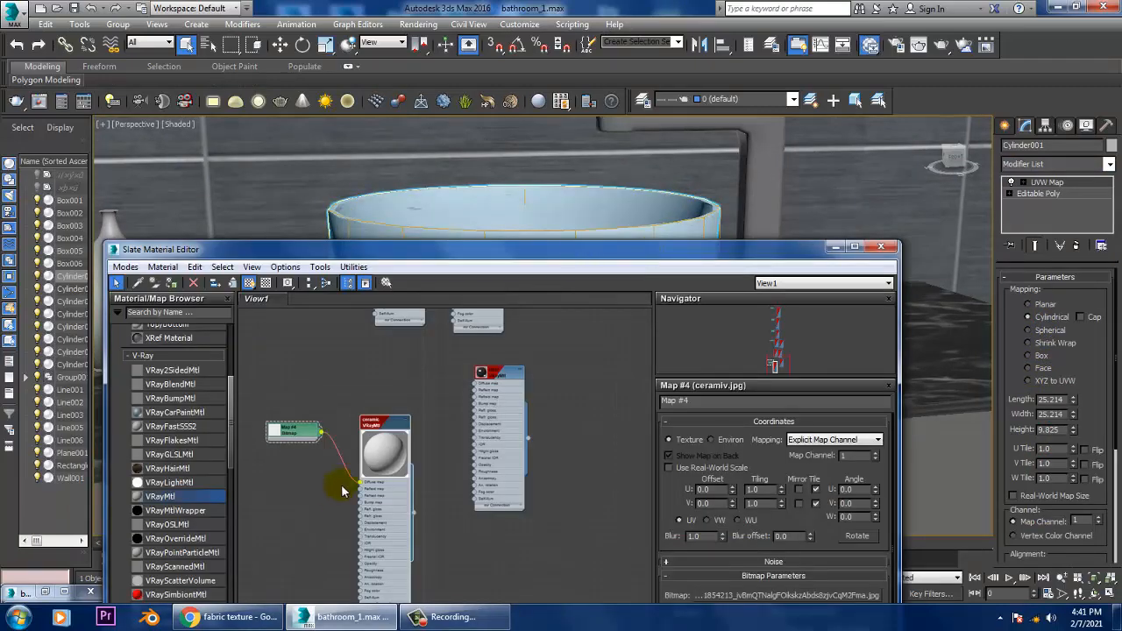
double_click(378, 454)
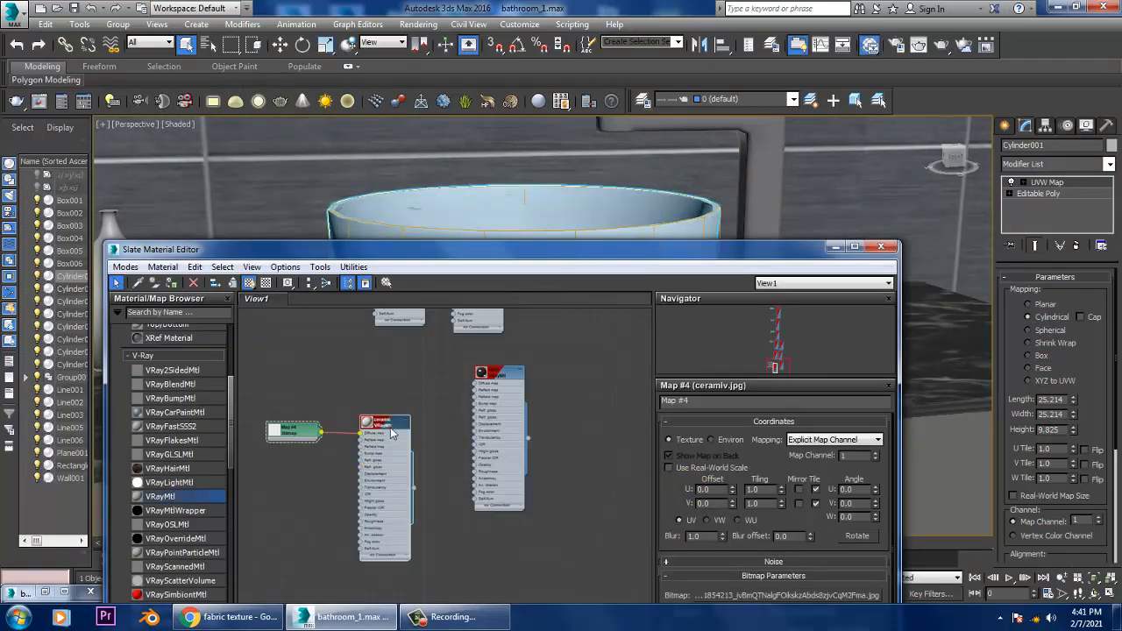
double_click(392, 433)
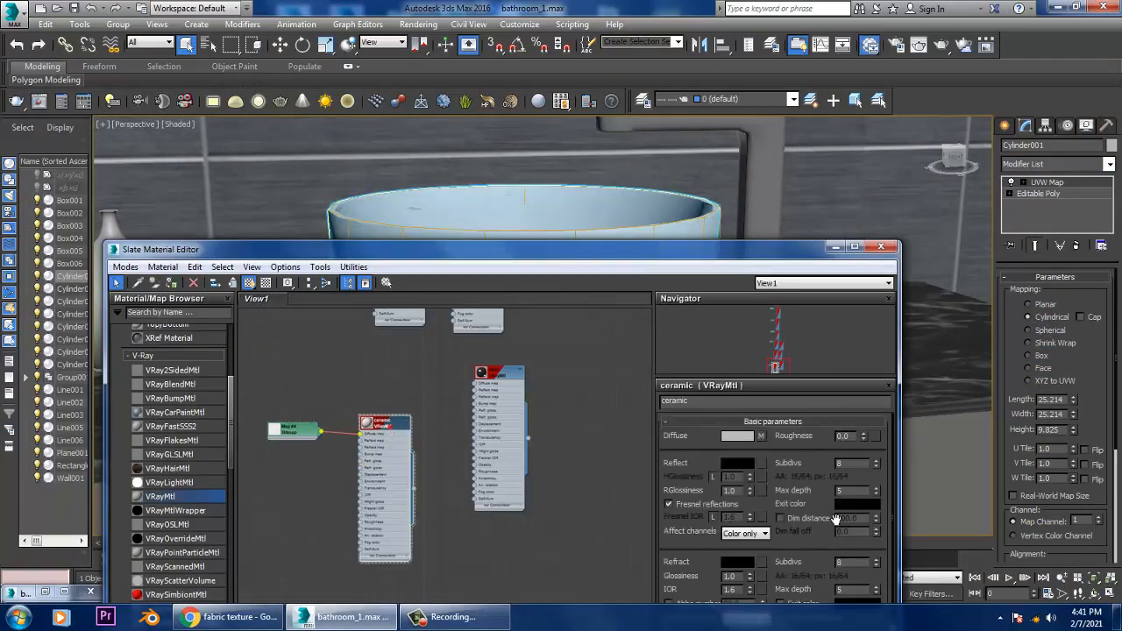
left_click(734, 466)
left_click_drag(414, 94, 415, 115)
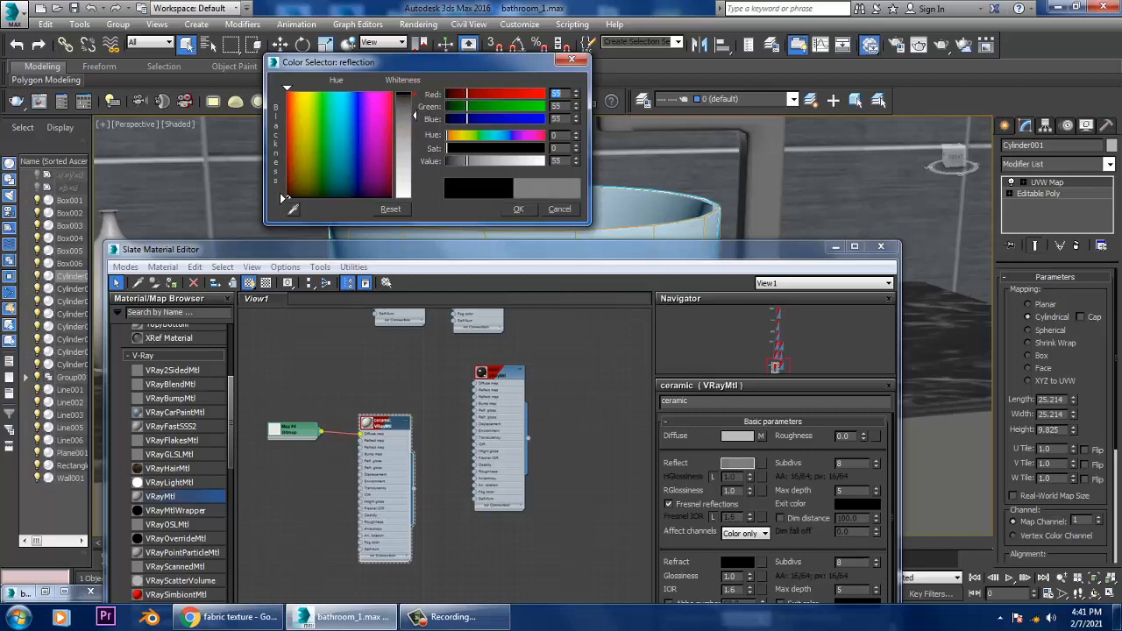
left_click(518, 209)
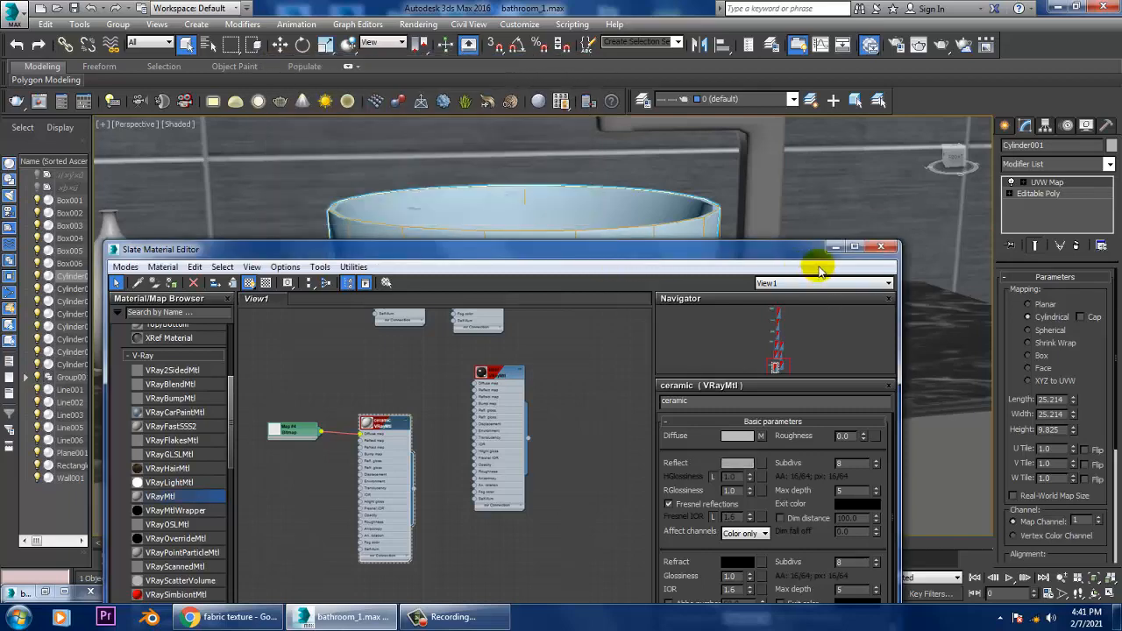
Step: Assign the ceramic material to the toilet bowl and its lid, and minimize the Slate Material Editor
middle_click_drag(902, 251, 847, 183)
scroll(846, 183, "down", 5)
middle_click_drag(759, 163, 702, 219, "alt")
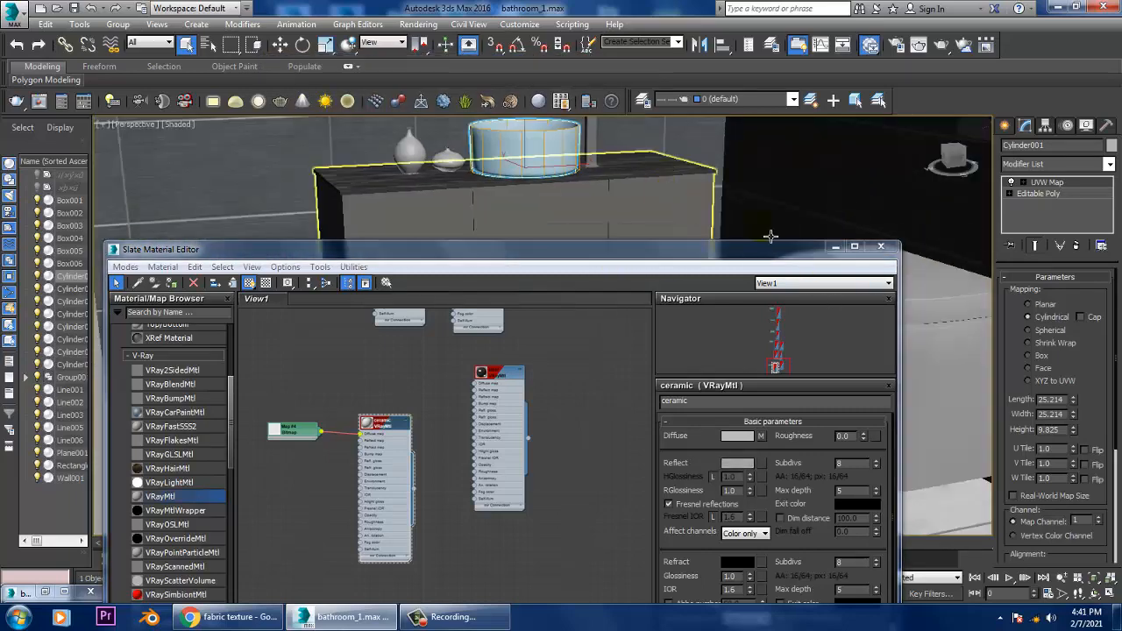
left_click(959, 353)
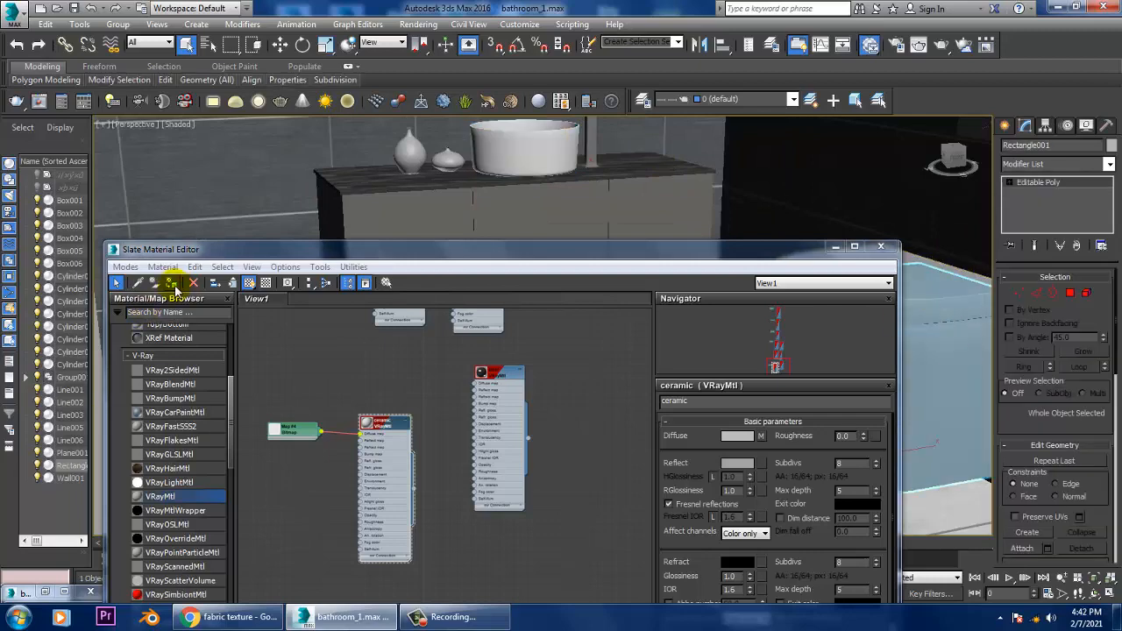
left_click_drag(715, 263, 615, 274)
left_click(73, 294)
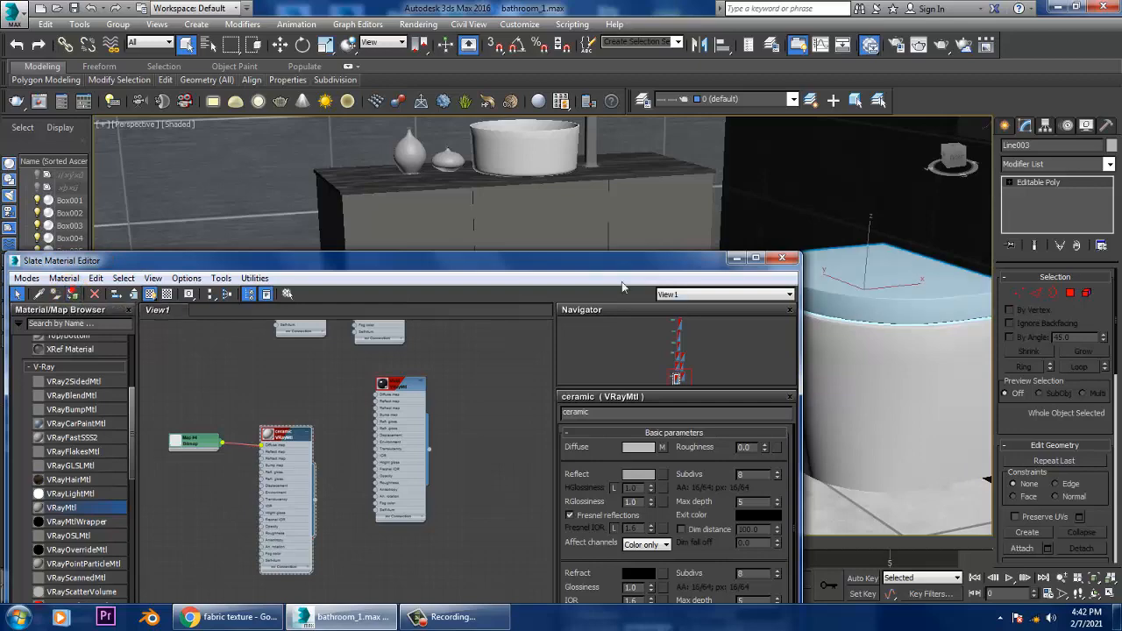
left_click(736, 258)
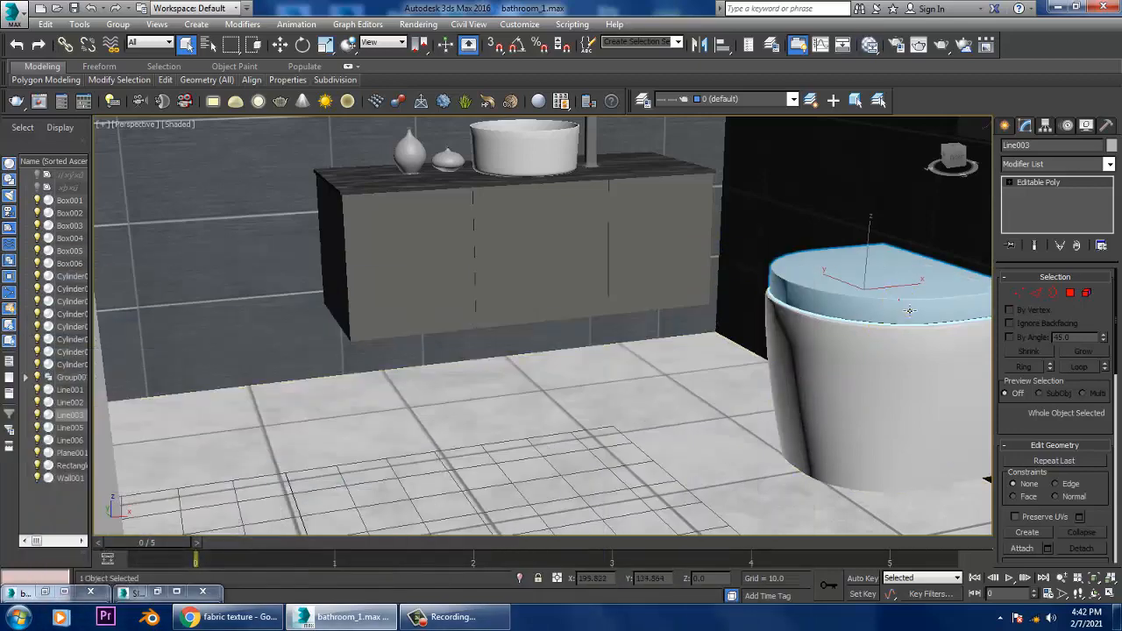
Step: Add a UVW Map modifier with Box mapping to the toilet bowl and lid together
left_click(908, 365, "ctrl")
left_click(1058, 163)
scroll(1064, 242, "down", 5)
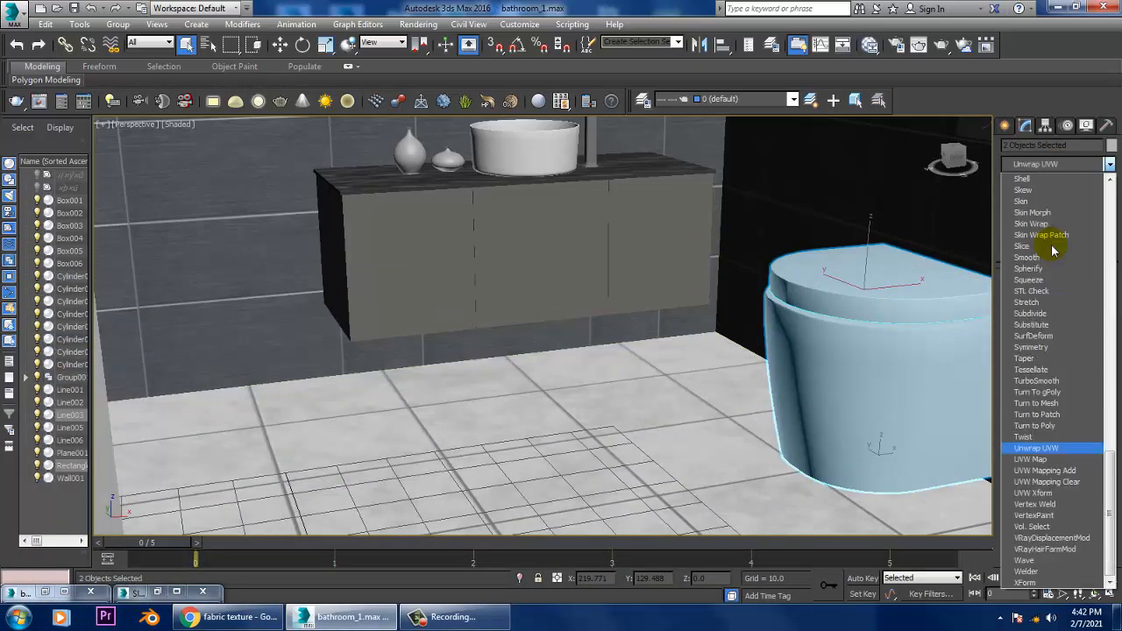
left_click(1087, 461)
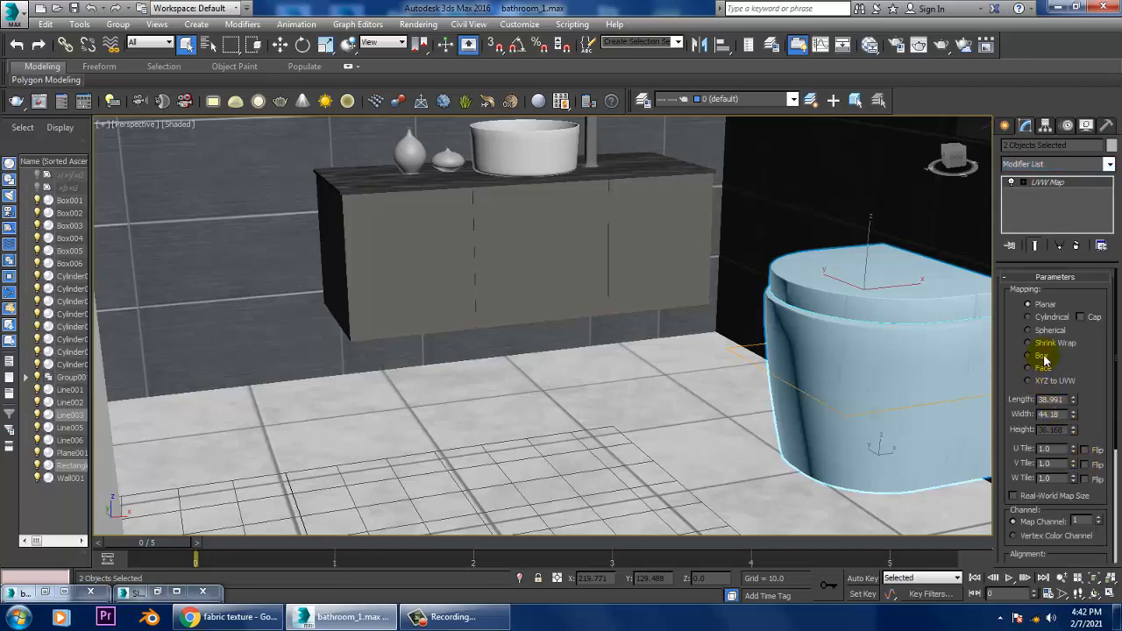
middle_click_drag(868, 372, 837, 316, "alt")
scroll(836, 316, "down", 4)
middle_click_drag(664, 317, 688, 339, "alt")
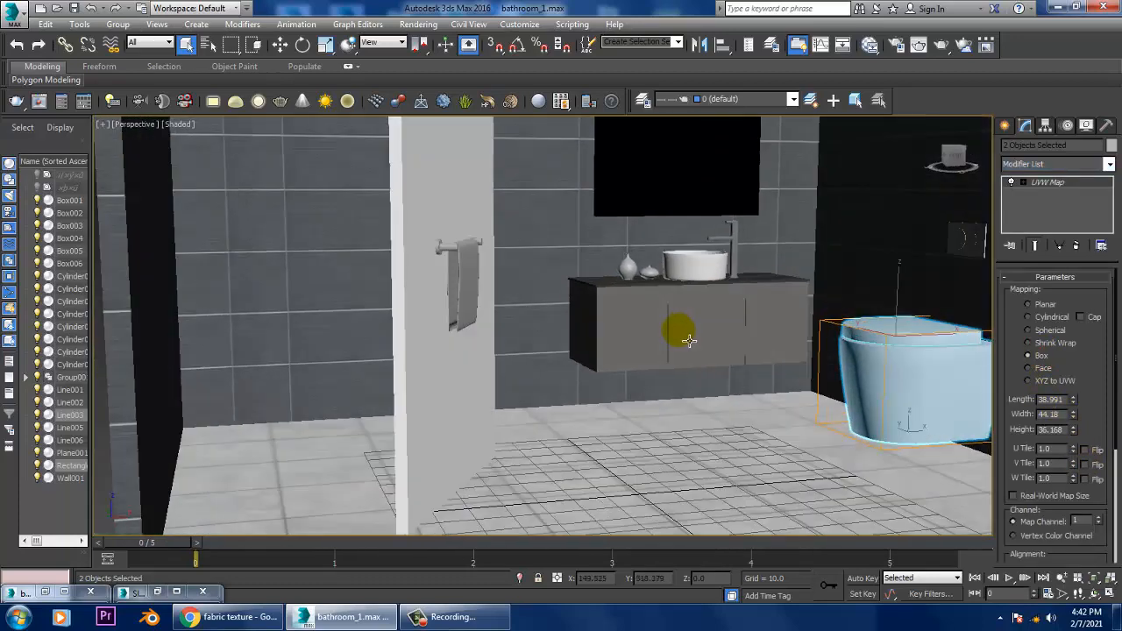
Step: Assign the ceramic material to the two vases beside the washbasin and minimize the Slate Material Editor
scroll(675, 334, "up", 4)
middle_click_drag(694, 254, 573, 333)
scroll(593, 368, "up", 4)
left_click(594, 364)
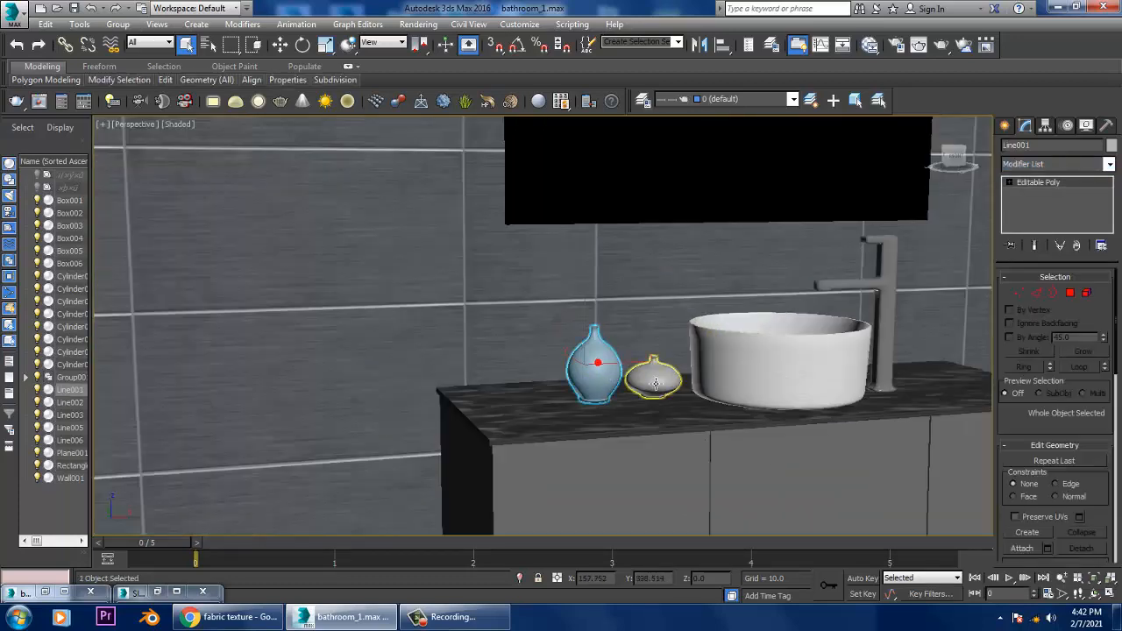
left_click(657, 373, "ctrl")
key("m")
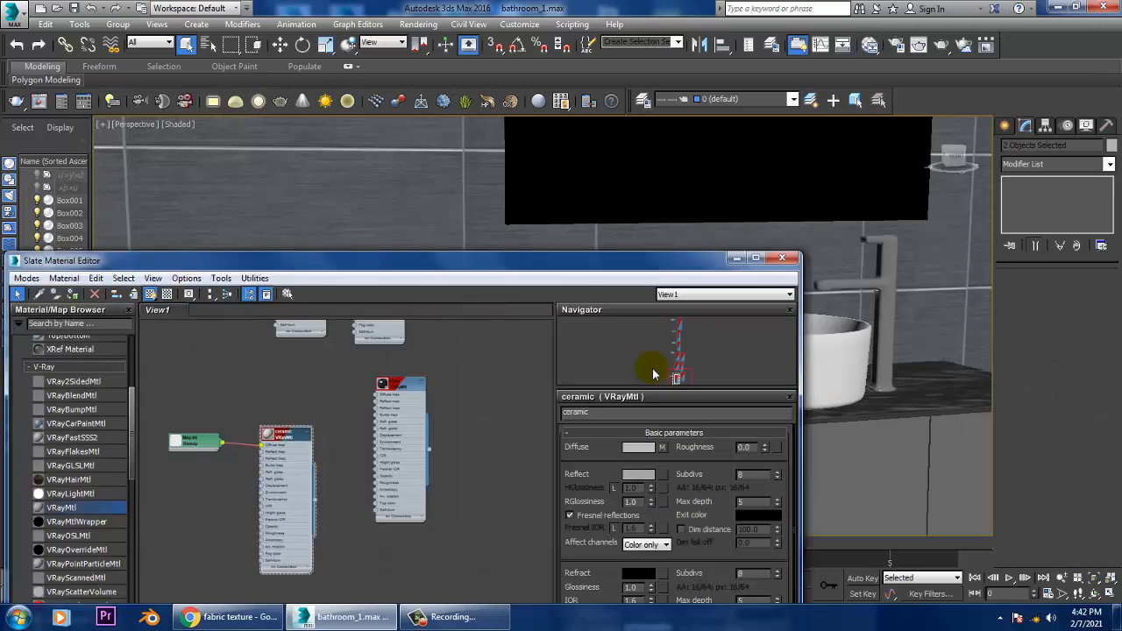
key("m")
key("m")
left_click_drag(164, 263, 240, 246)
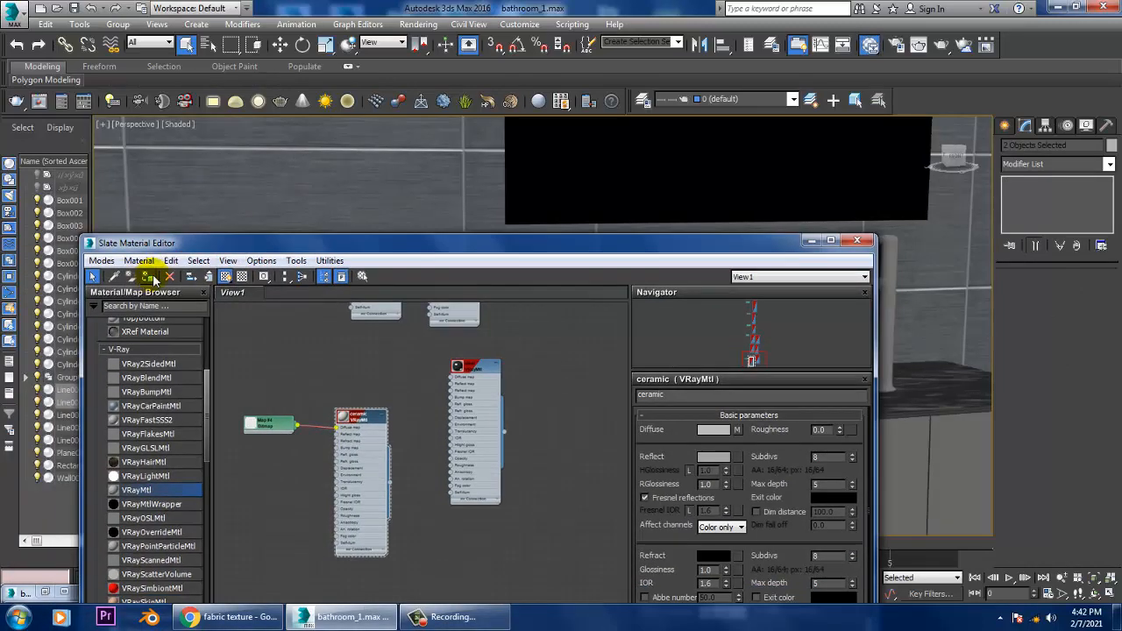
left_click(811, 242)
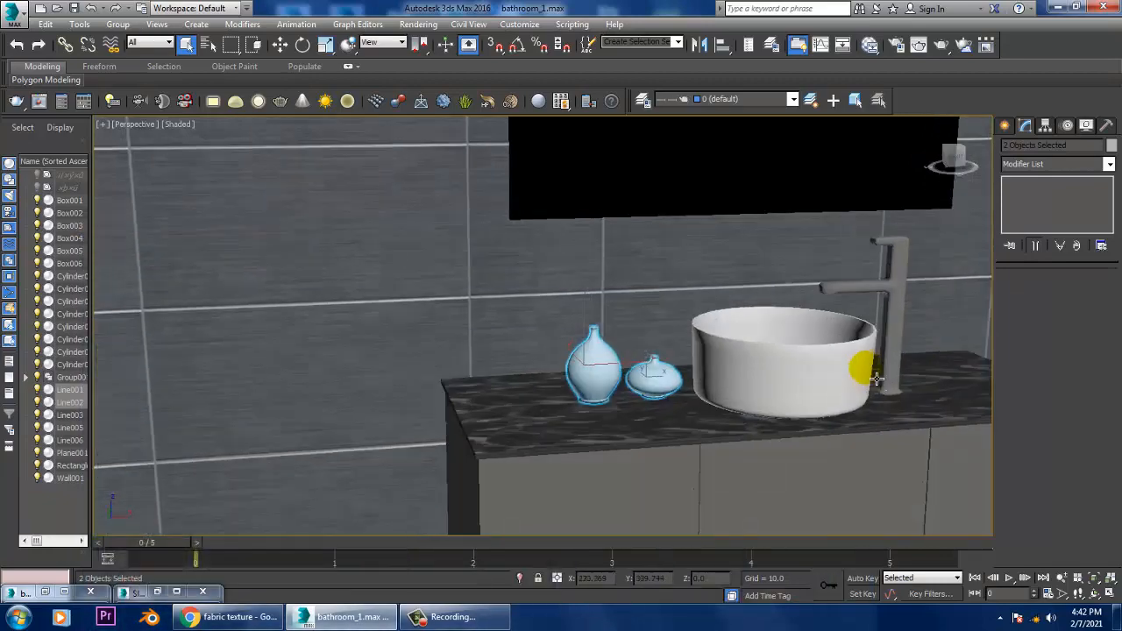
Step: Select the towel rail's bar and both of its end mounts on the partition wall
middle_click_drag(874, 376, 689, 369)
scroll(678, 376, "down", 5)
scroll(689, 368, "up", 4)
middle_click_drag(593, 331, 633, 366)
scroll(648, 318, "down", 4)
scroll(632, 367, "up", 4)
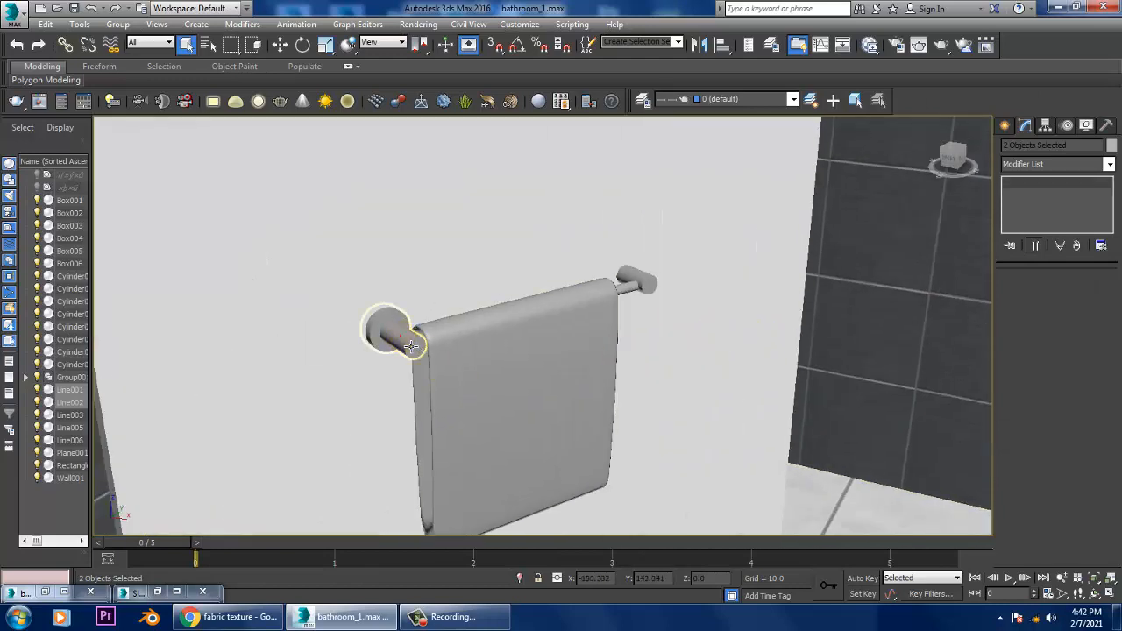
left_click(384, 329)
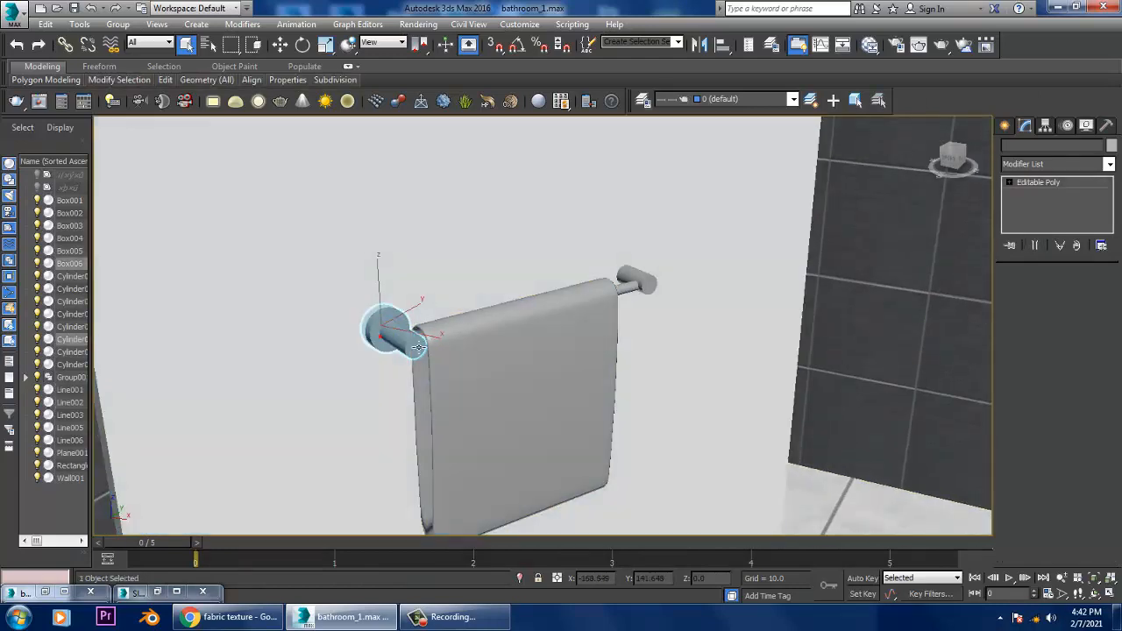
left_click(418, 347, "ctrl")
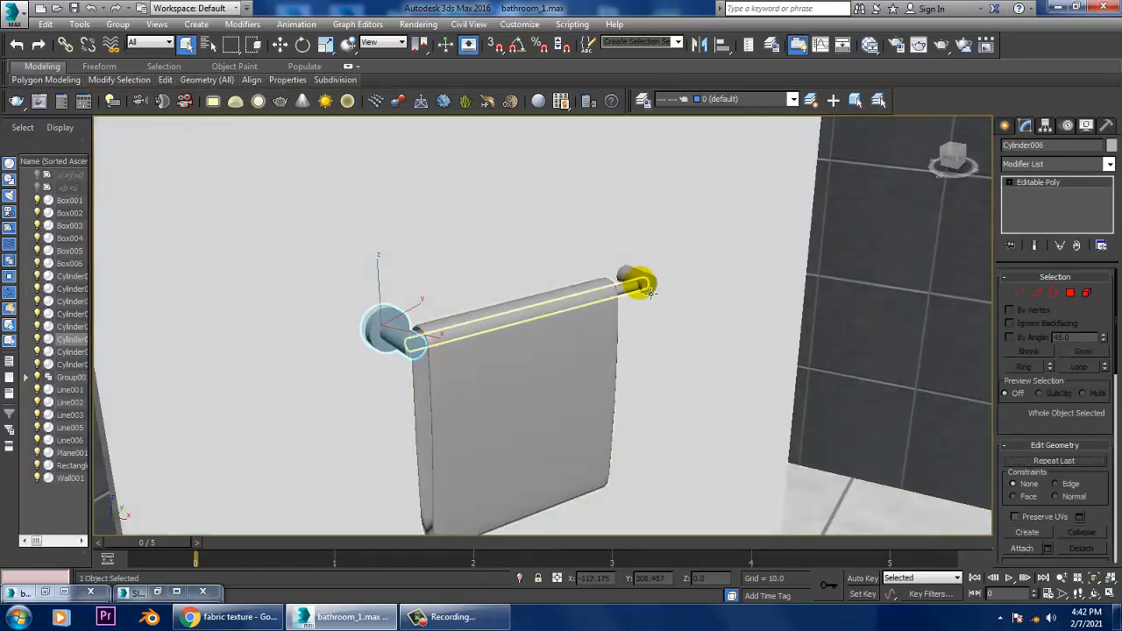
left_click(611, 263, "ctrl")
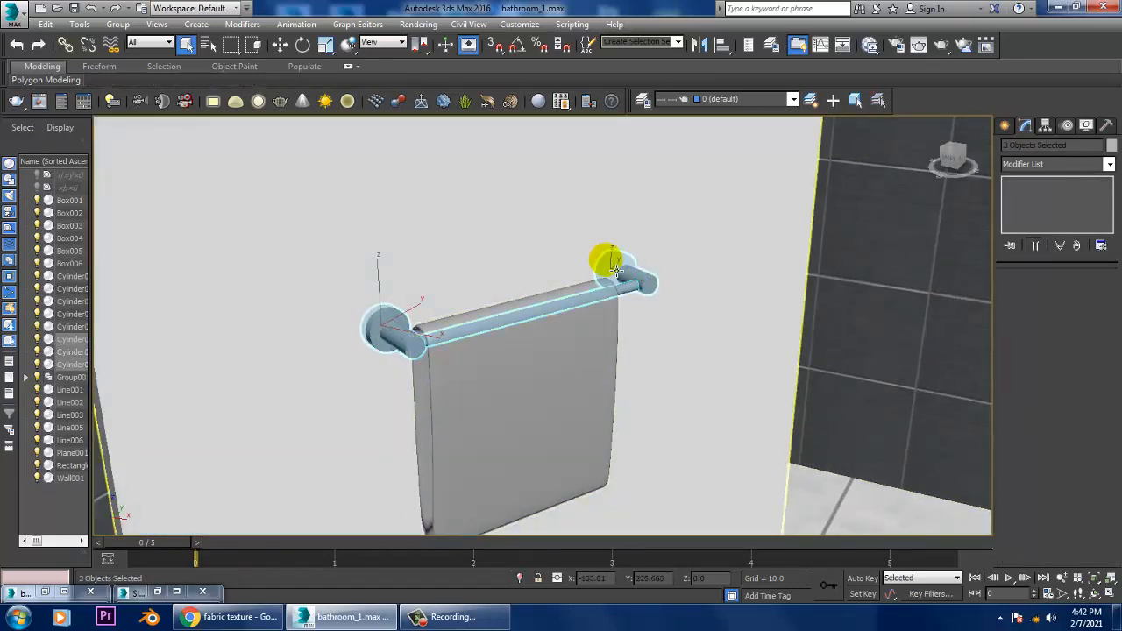
left_click(611, 264, "ctrl")
Step: Inspect the towel rail's far end mount in wireframe display and return to shaded display
middle_click_drag(611, 263, 674, 330, "alt")
scroll(673, 330, "up", 5)
key("F3")
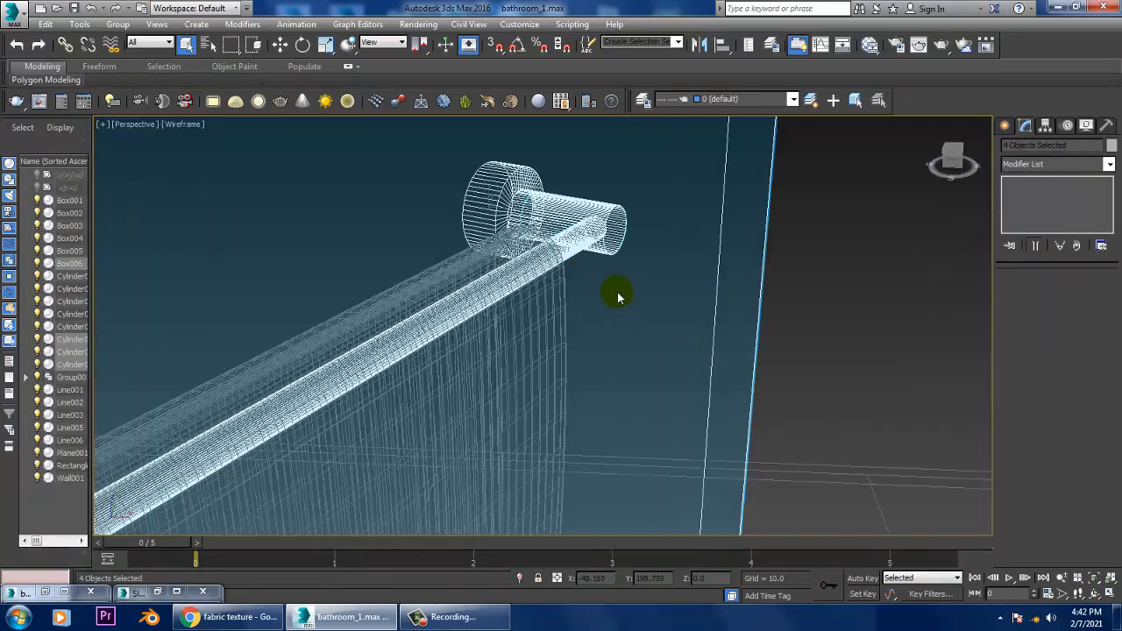
key("F3")
scroll(766, 276, "down", 8)
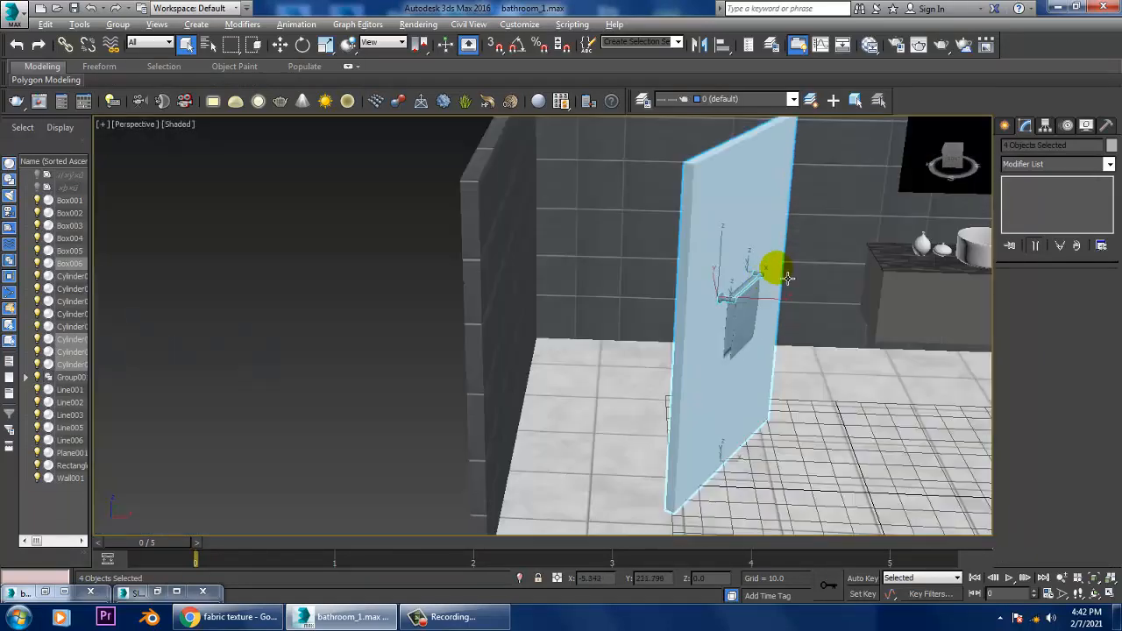
Step: Remove the partition wall from the selection and assign the steel material to the towel rail's bar and end mounts
left_click(708, 215, "alt")
scroll(769, 275, "up", 5)
middle_click_drag(768, 275, 776, 318, "alt")
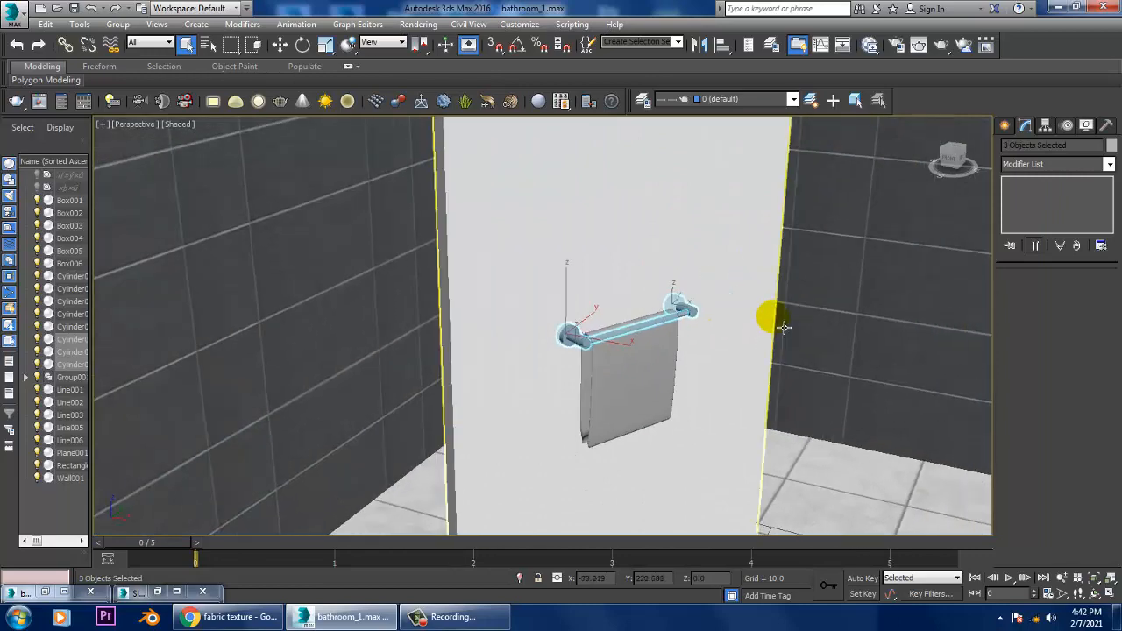
scroll(774, 321, "up", 3)
key("m")
left_click(480, 383)
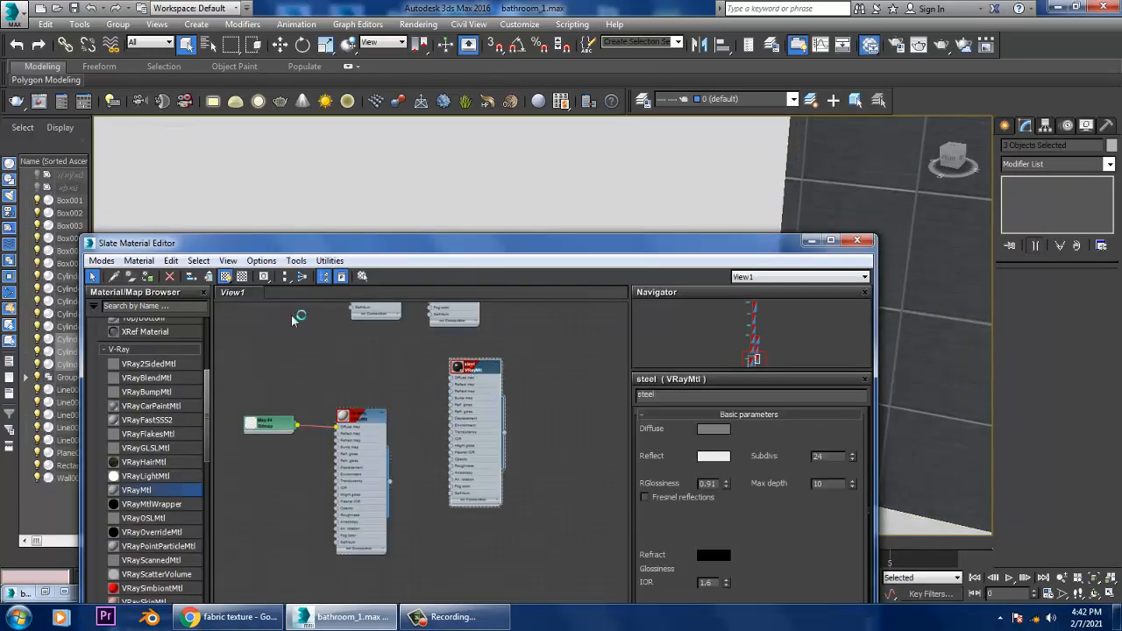
left_click(810, 240)
Step: Ungroup the toilet paper holder beside the toilet so its wire frame and paper roll are separate objects
middle_click_drag(743, 341, 563, 358, "alt")
middle_click_drag(555, 336, 863, 466)
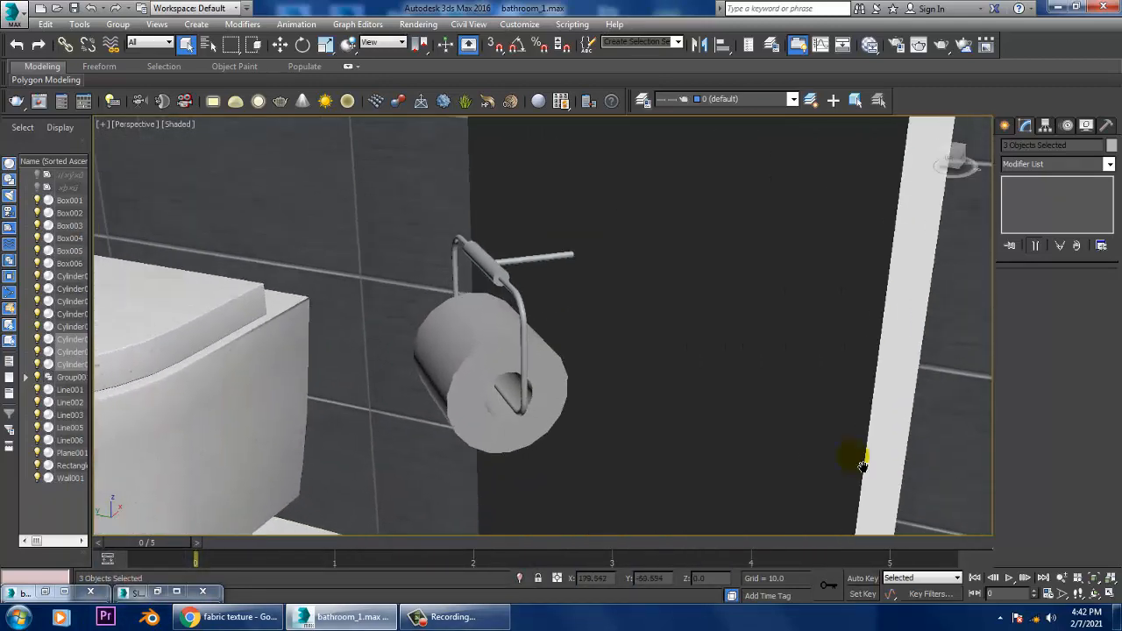
left_click(519, 265)
left_click(527, 303, "ctrl")
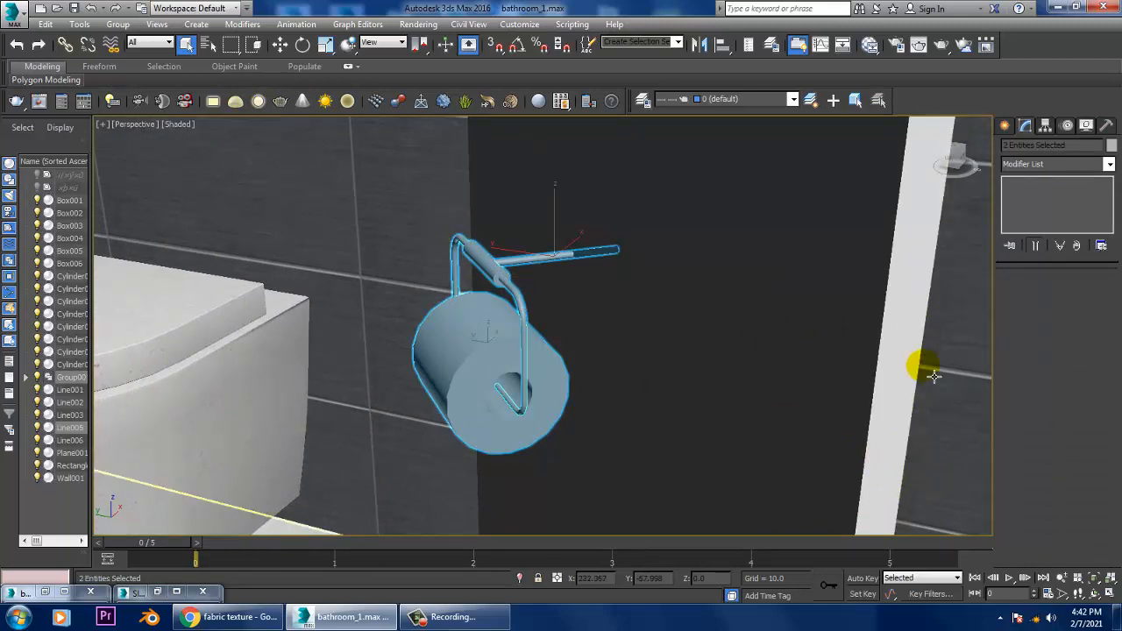
key("w")
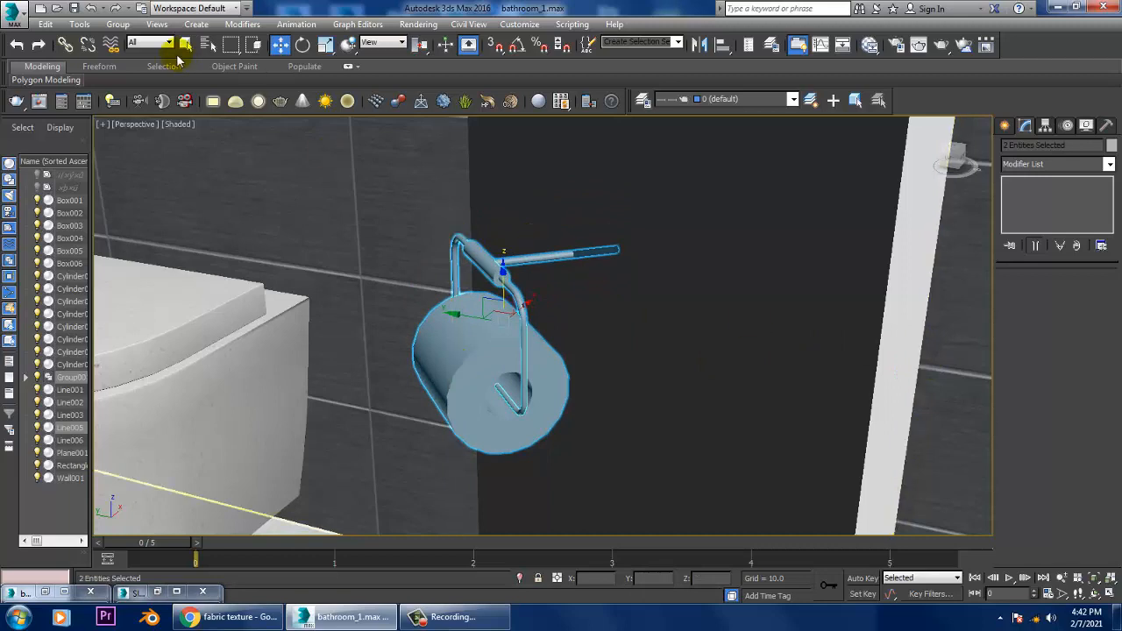
left_click(118, 23)
left_click(132, 57)
left_click(948, 414)
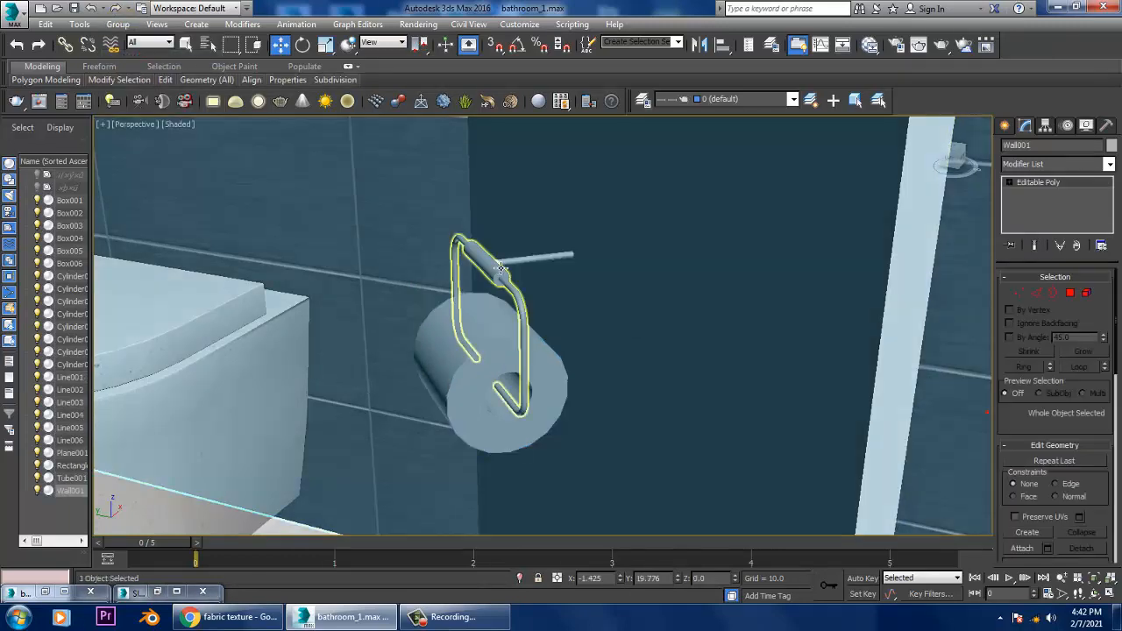
Step: Assign the steel material to the paper holder's wire frame and its wall rod together
left_click(526, 254)
left_click(519, 293, "ctrl")
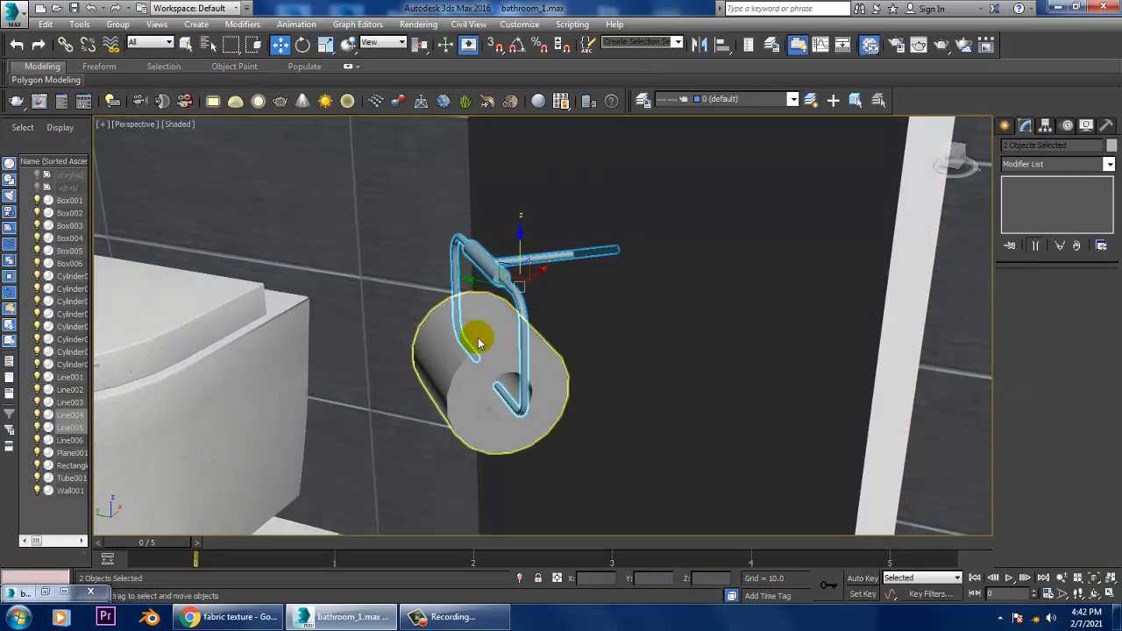
key("m")
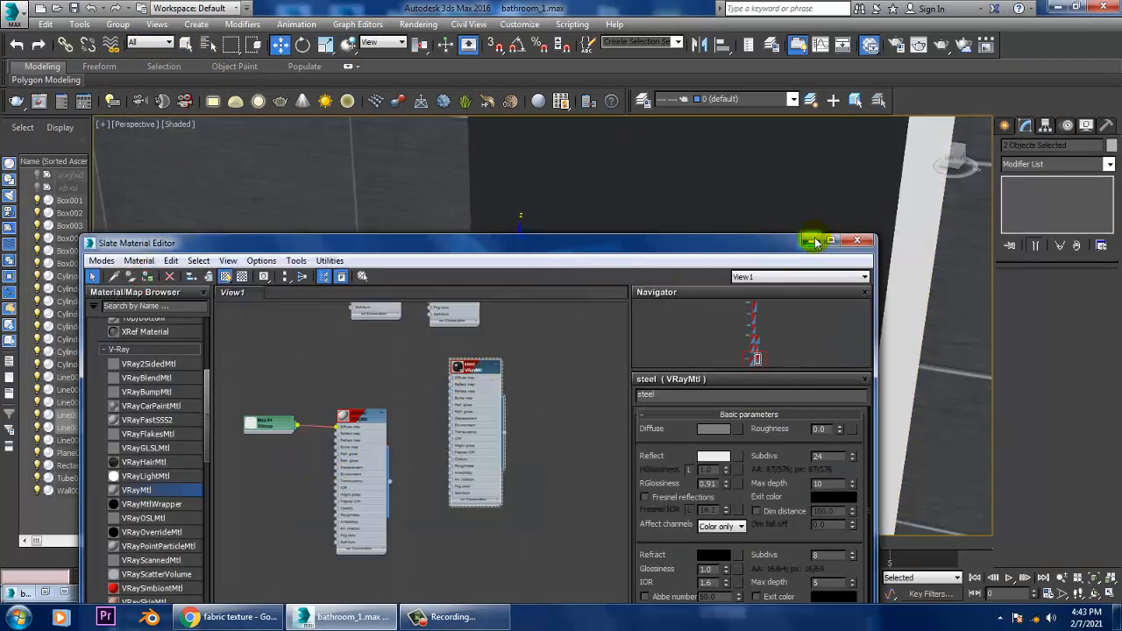
left_click(812, 241)
Step: Create a new VRayMtl with its default grey diffuse colour and assign it to the toilet paper roll
left_click(456, 390)
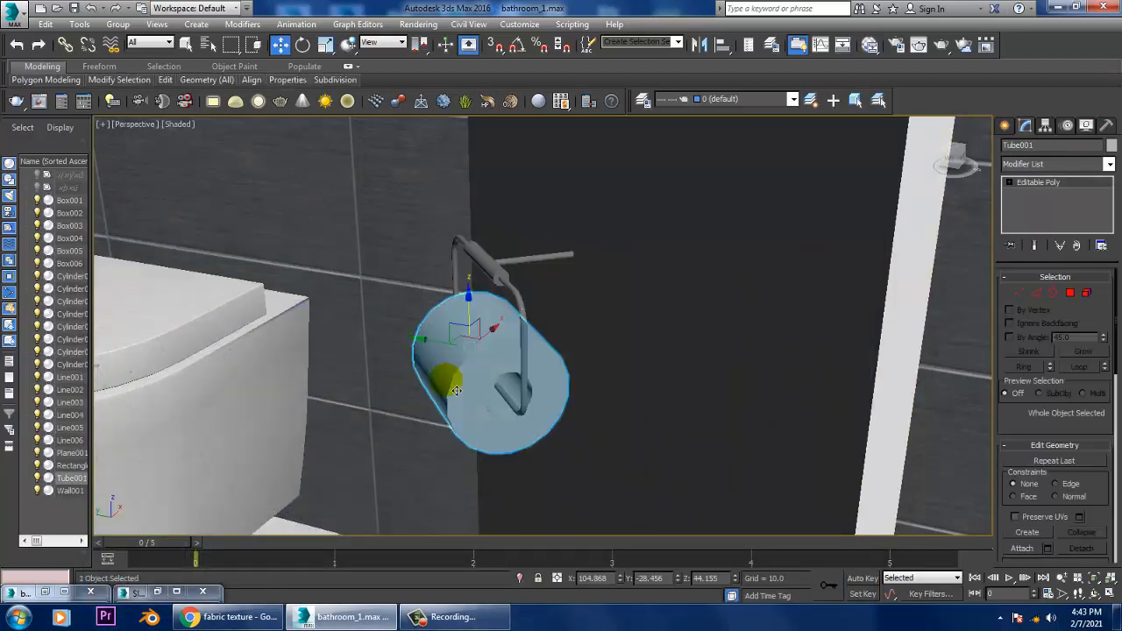
key("m")
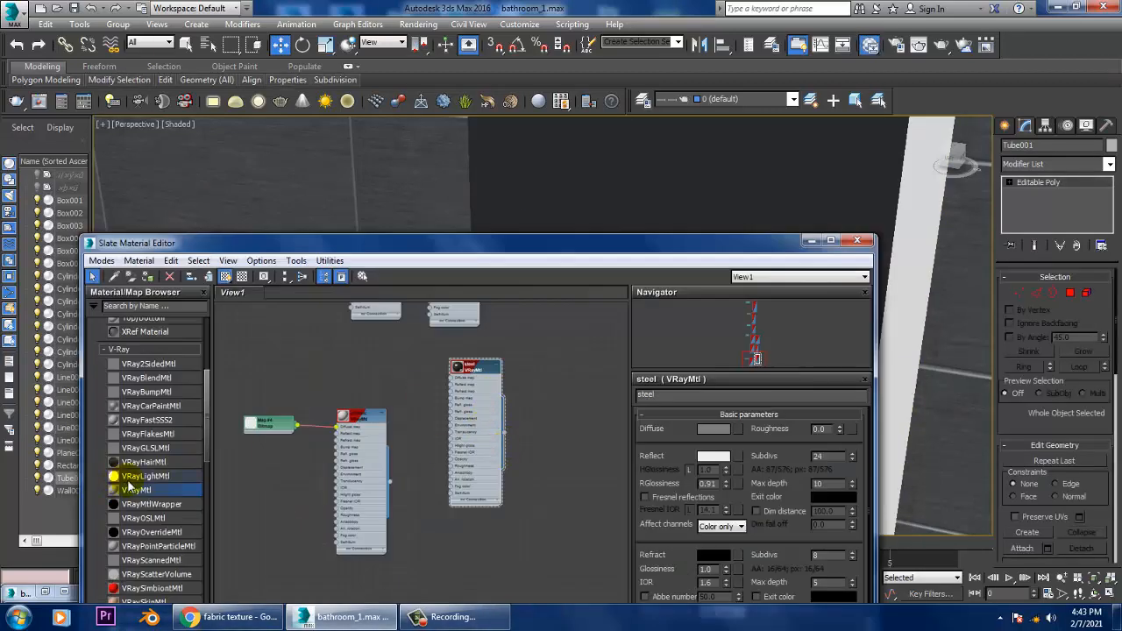
left_click_drag(456, 520, 456, 521)
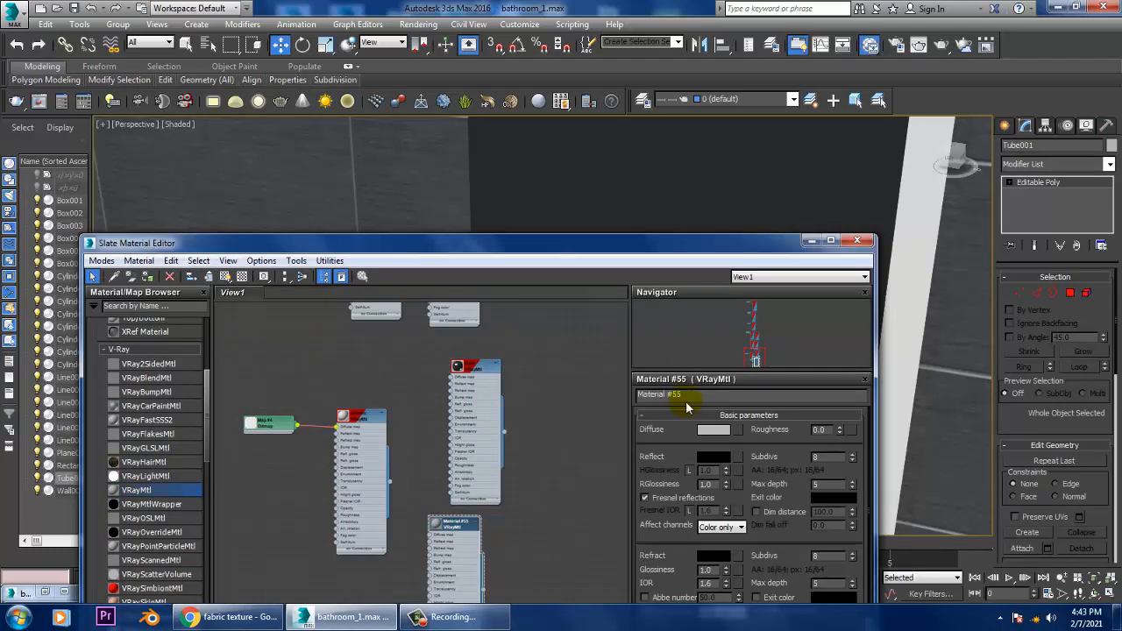
left_click(711, 431)
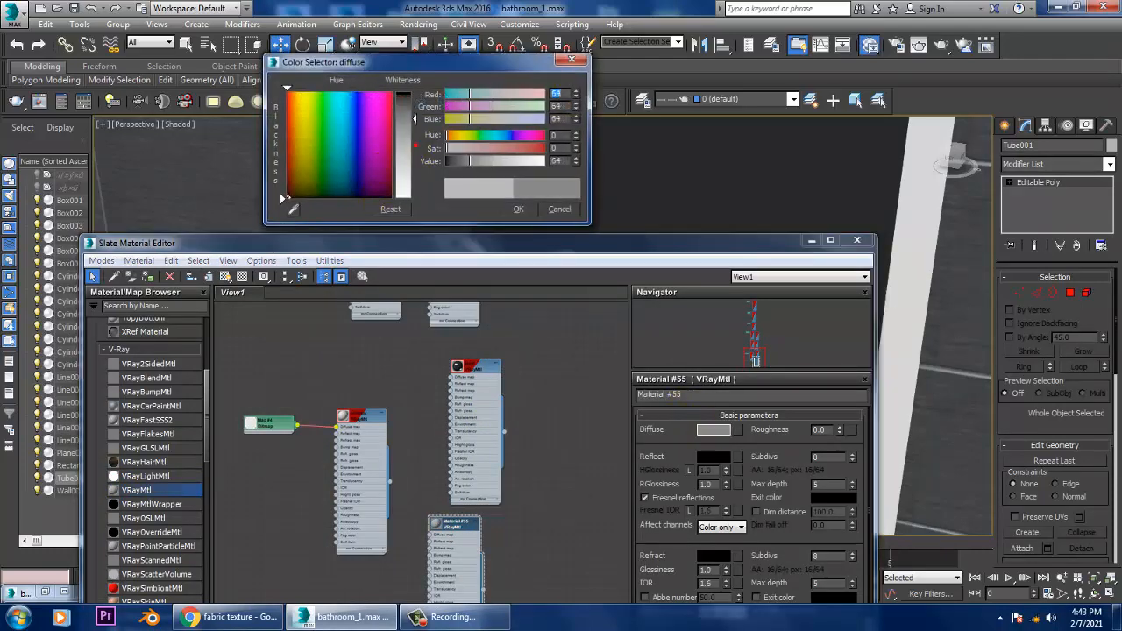
left_click(558, 207)
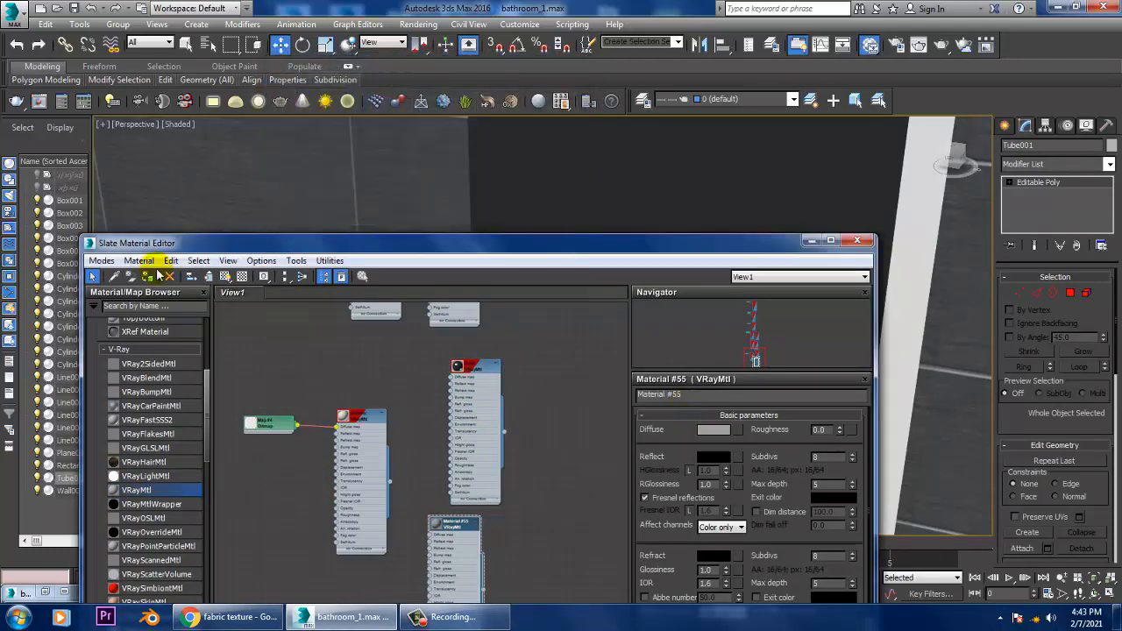
left_click(814, 240)
Step: Assign the steel material to the two round wall fittings beside the toilet
scroll(643, 269, "down", 5)
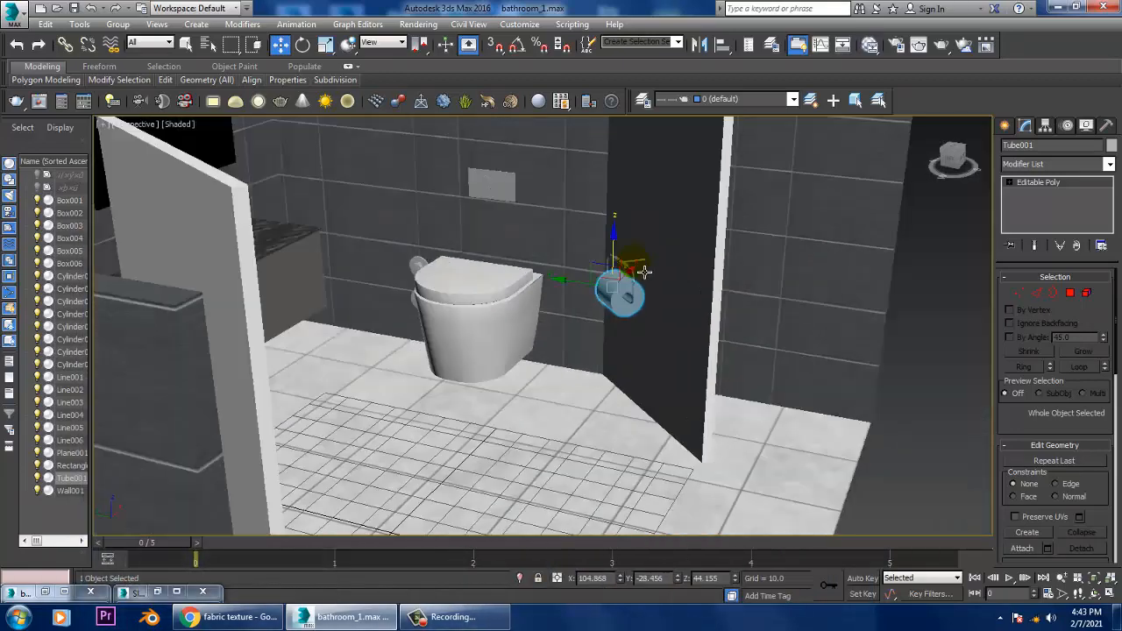
middle_click_drag(643, 269, 307, 292, "alt")
scroll(709, 225, "up", 5)
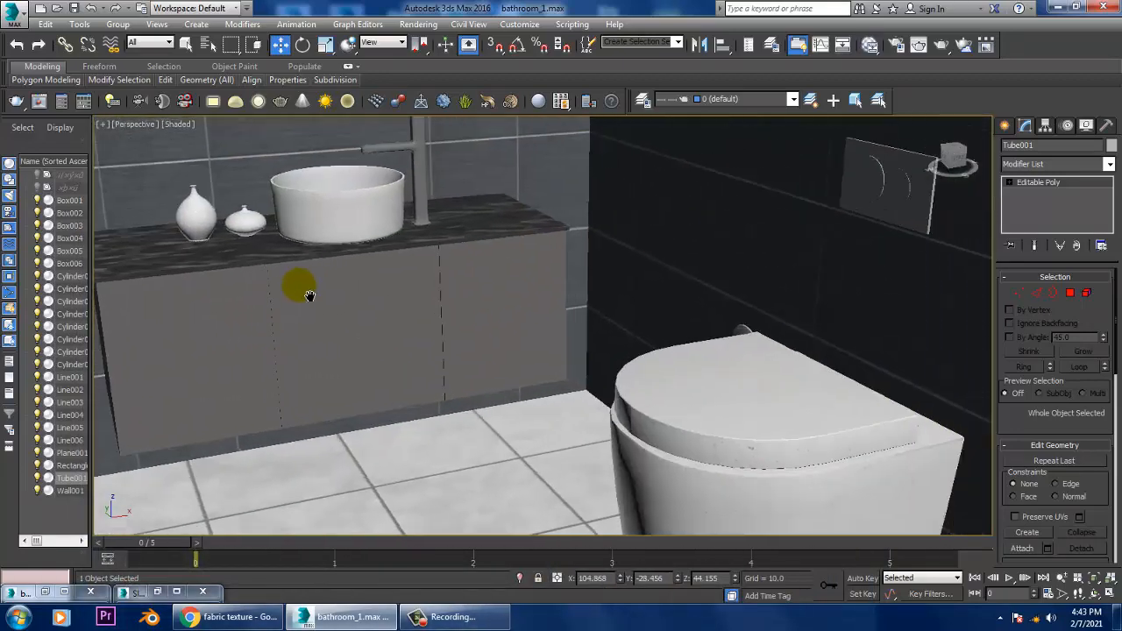
scroll(307, 292, "down", 4)
middle_click_drag(608, 338, 542, 260, "alt")
left_click(438, 380)
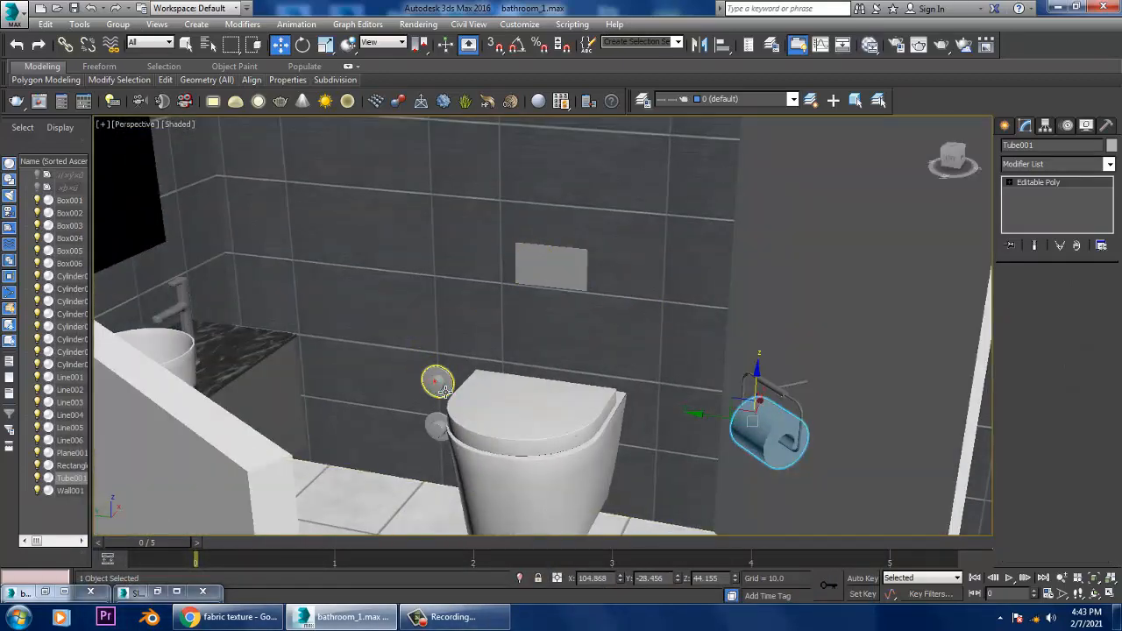
key("z")
scroll(506, 381, "down", 5)
middle_click_drag(506, 380, 549, 342, "alt")
left_click(552, 380, "ctrl")
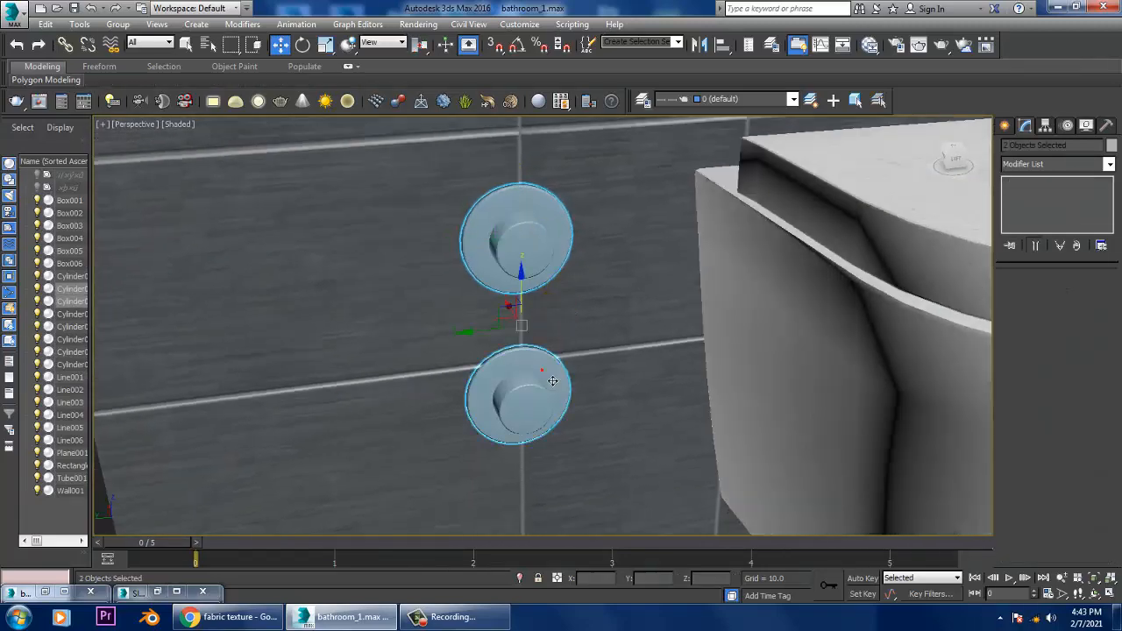
key("m")
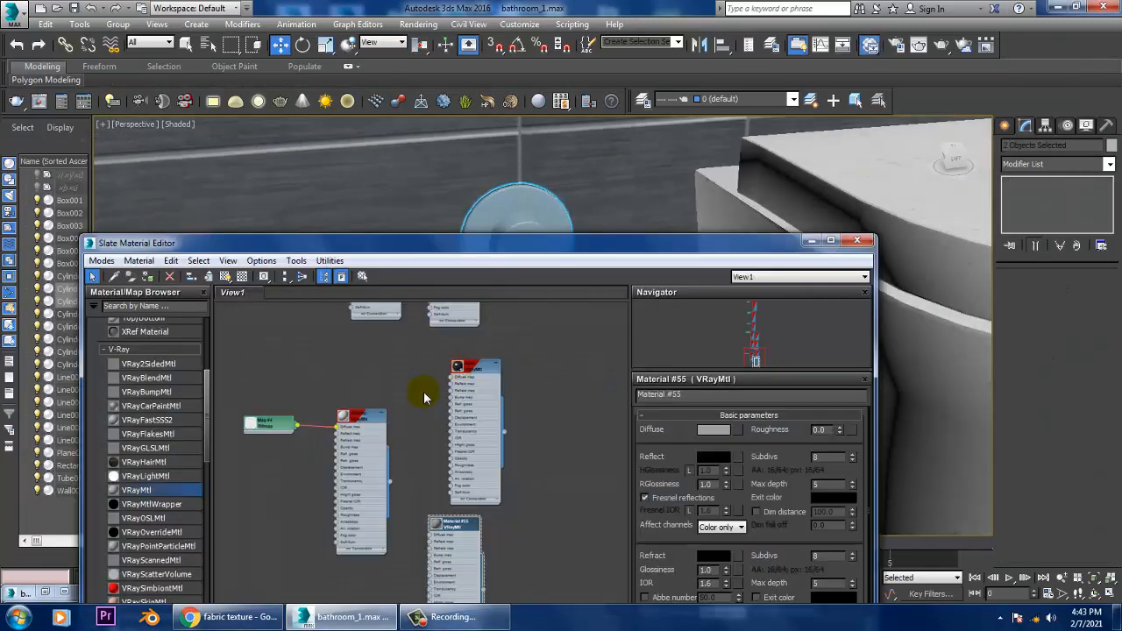
left_click(485, 371)
left_click(145, 281)
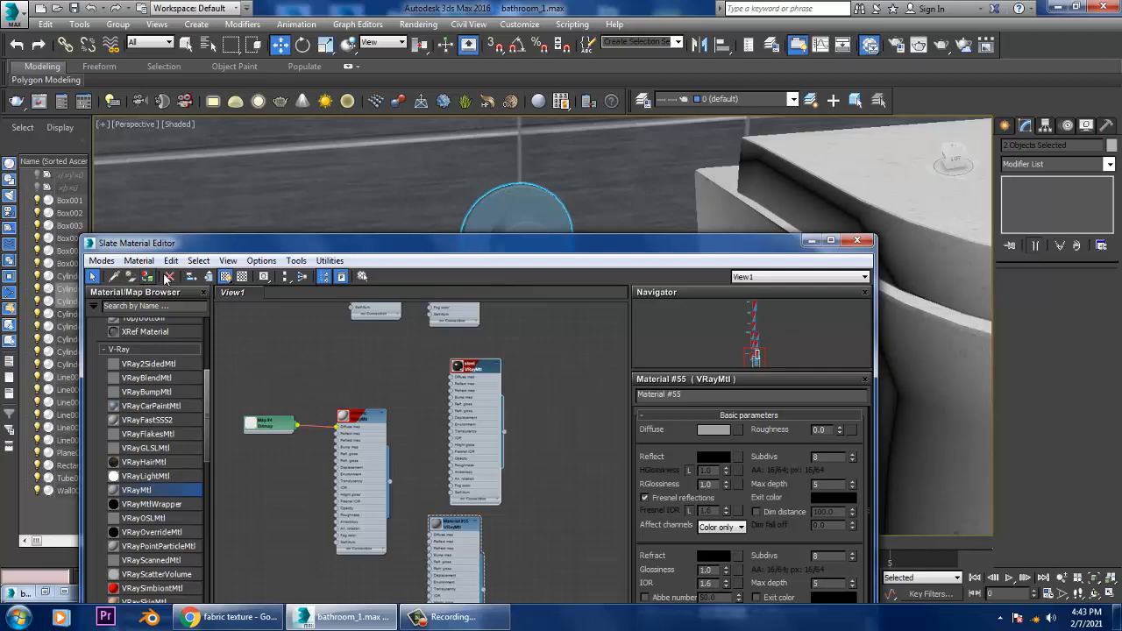
left_click(812, 241)
Step: Assign the steel material to the two round flush buttons on the wall plate above the toilet
scroll(813, 263, "down", 5)
middle_click_drag(813, 263, 622, 273, "alt")
middle_click_drag(622, 273, 631, 363)
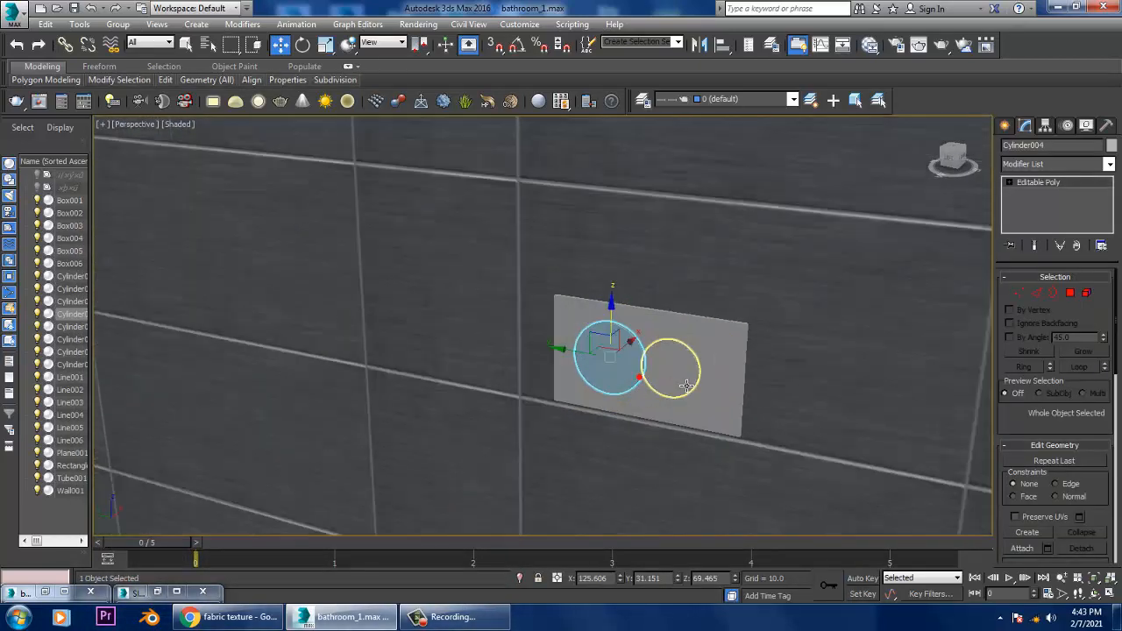
key("m")
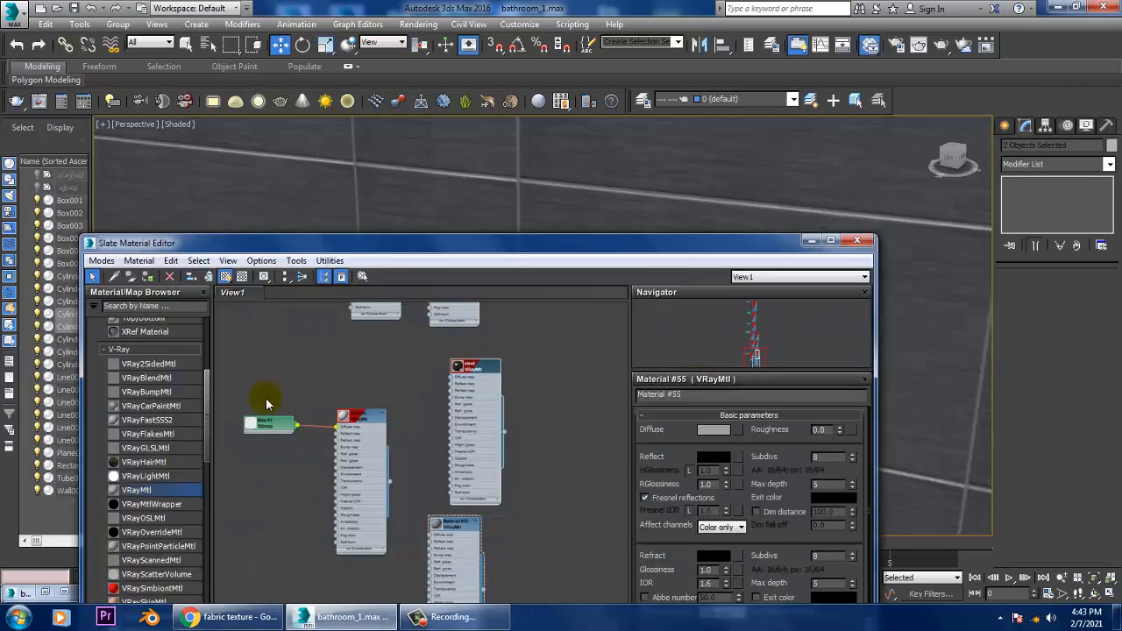
left_click_drag(754, 254, 741, 407)
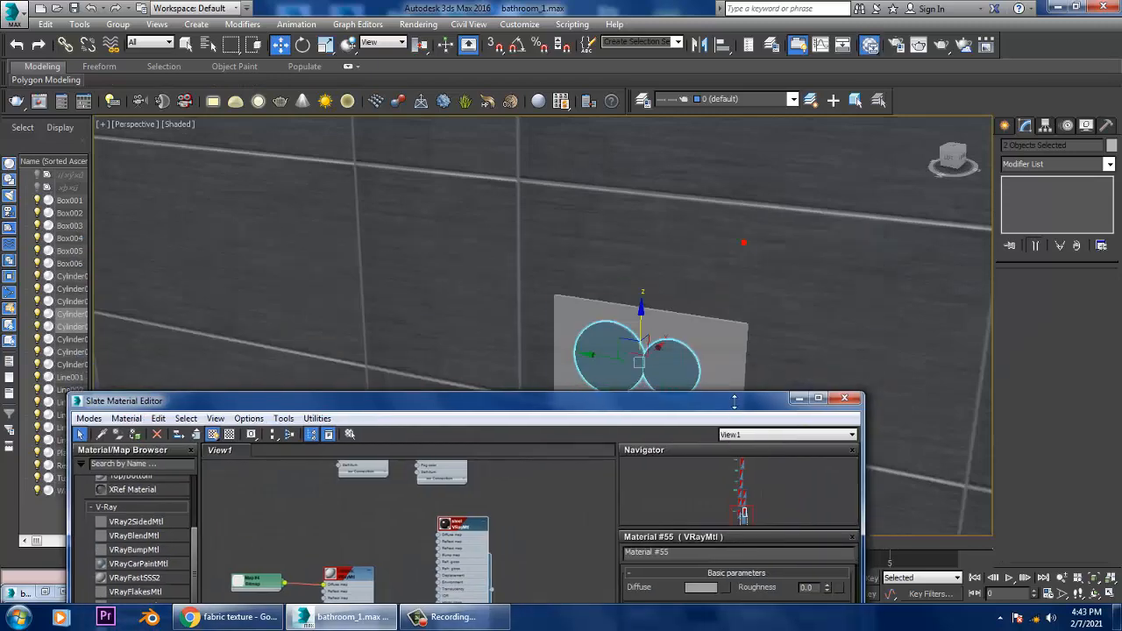
Step: Assign the steel material to the rectangular flush plate behind the two buttons and minimize the Slate Material Editor
left_click(621, 345)
left_click_drag(627, 408, 733, 202)
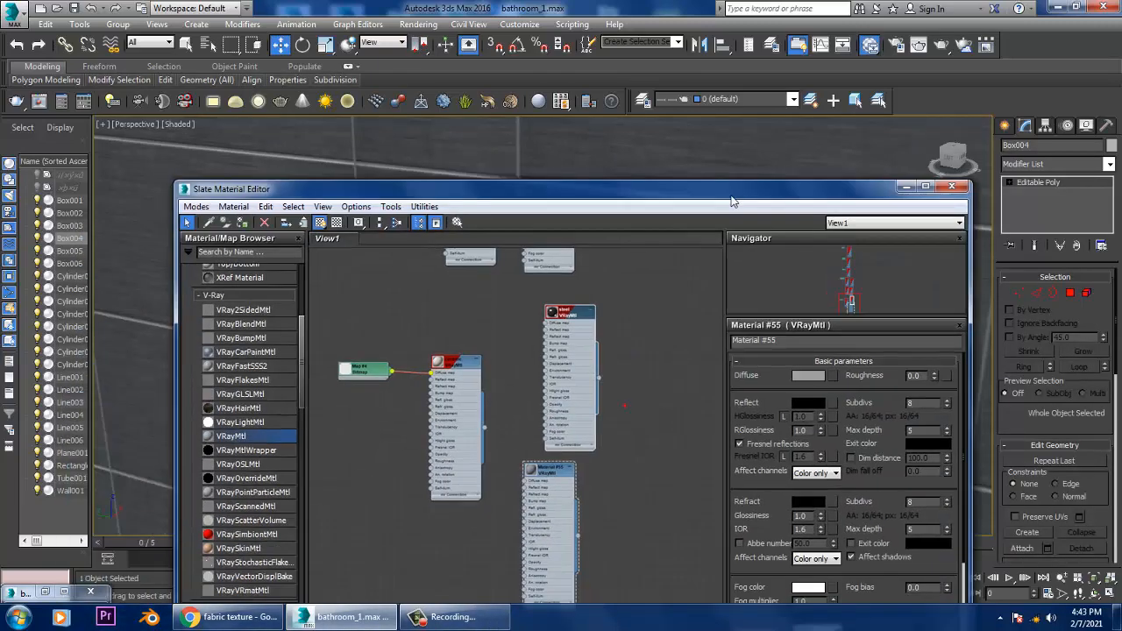
left_click(561, 472)
left_click(907, 187)
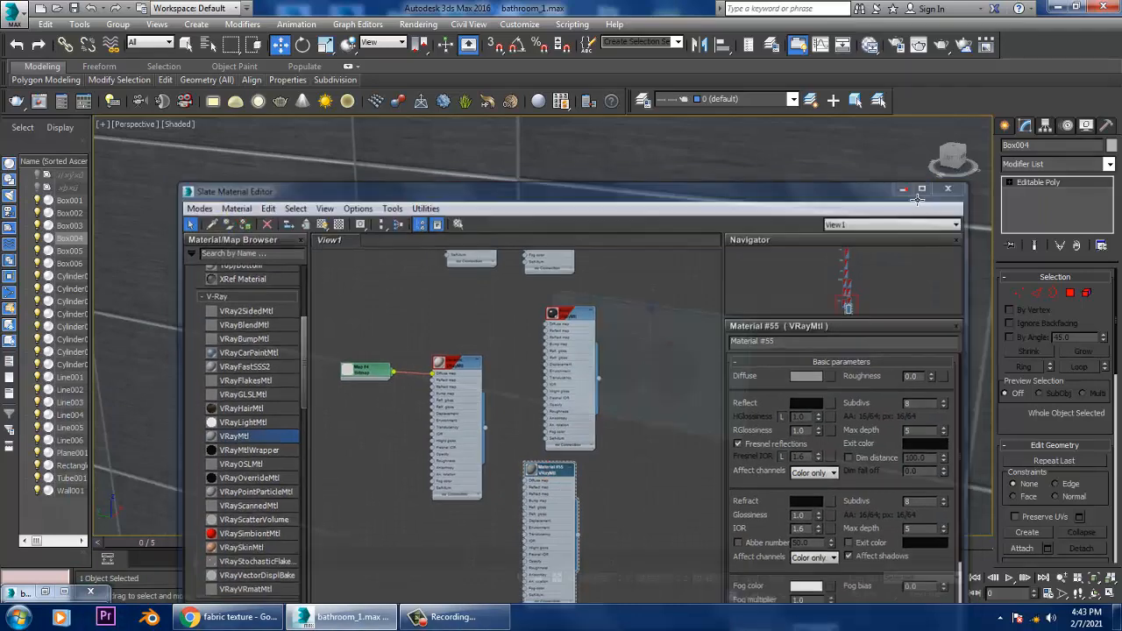
key("m")
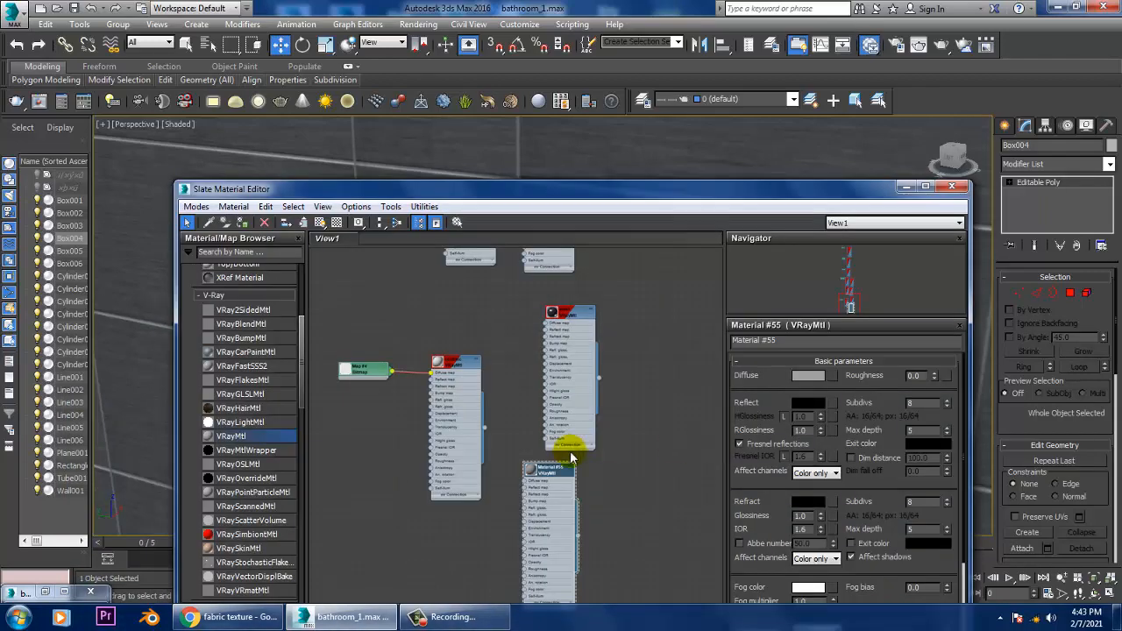
left_click(570, 312)
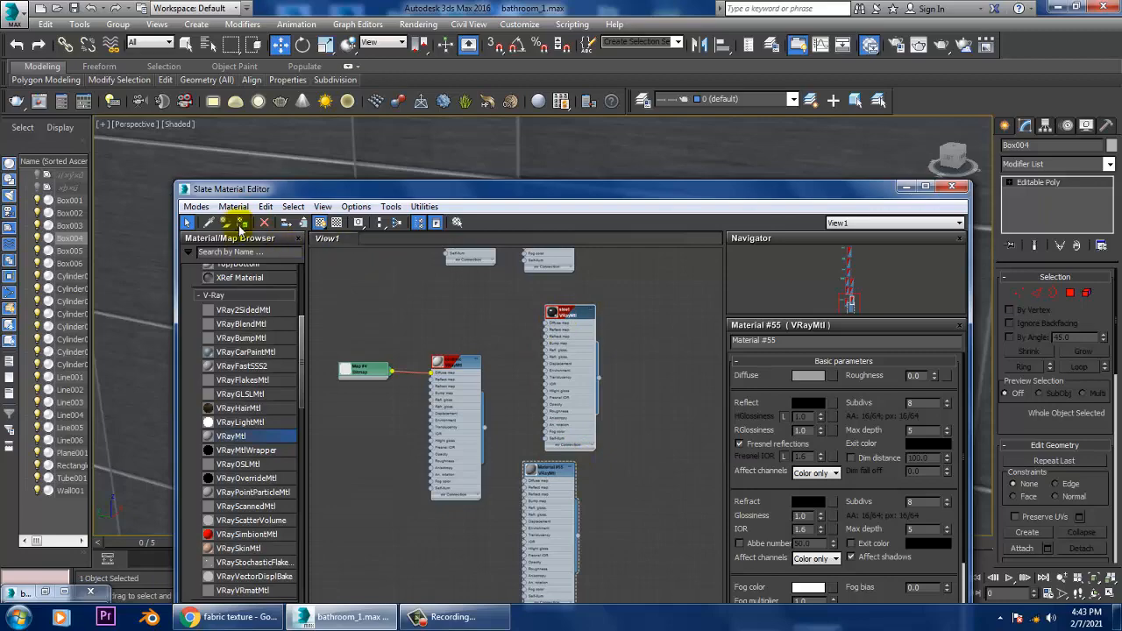
left_click(906, 188)
Step: Select the towel hanging on the partition wall's rail and add a new VRayMtl for it in the Slate Material Editor
scroll(724, 266, "down", 6)
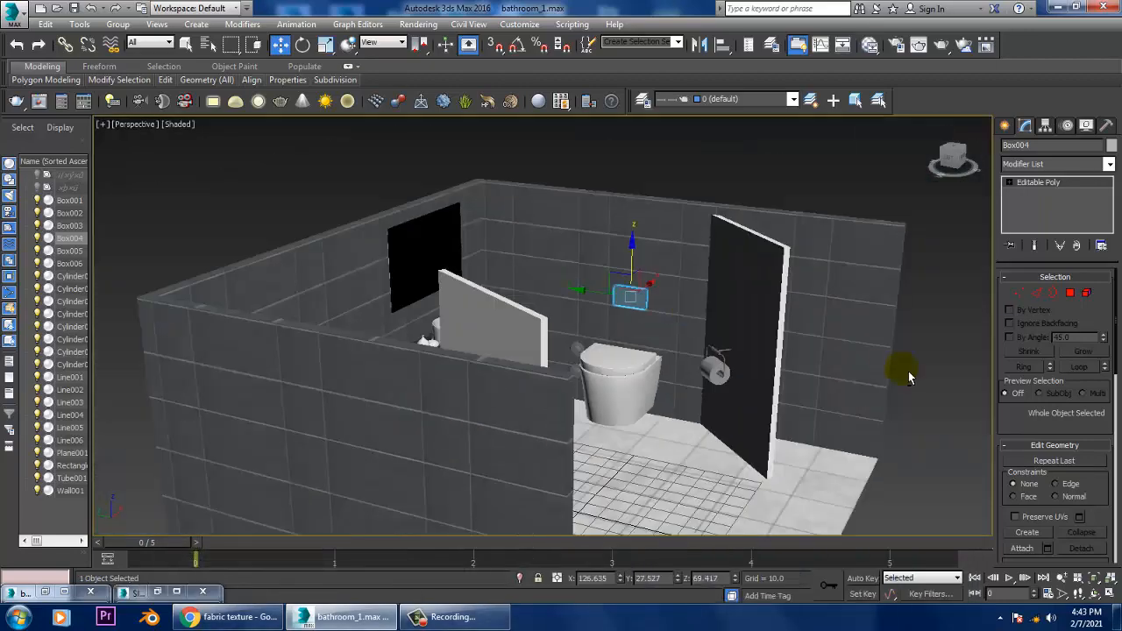
middle_click_drag(909, 376, 818, 331, "alt")
left_click(854, 288)
middle_click_drag(842, 291, 659, 307, "alt")
scroll(659, 359, "down", 3)
scroll(655, 346, "up", 8)
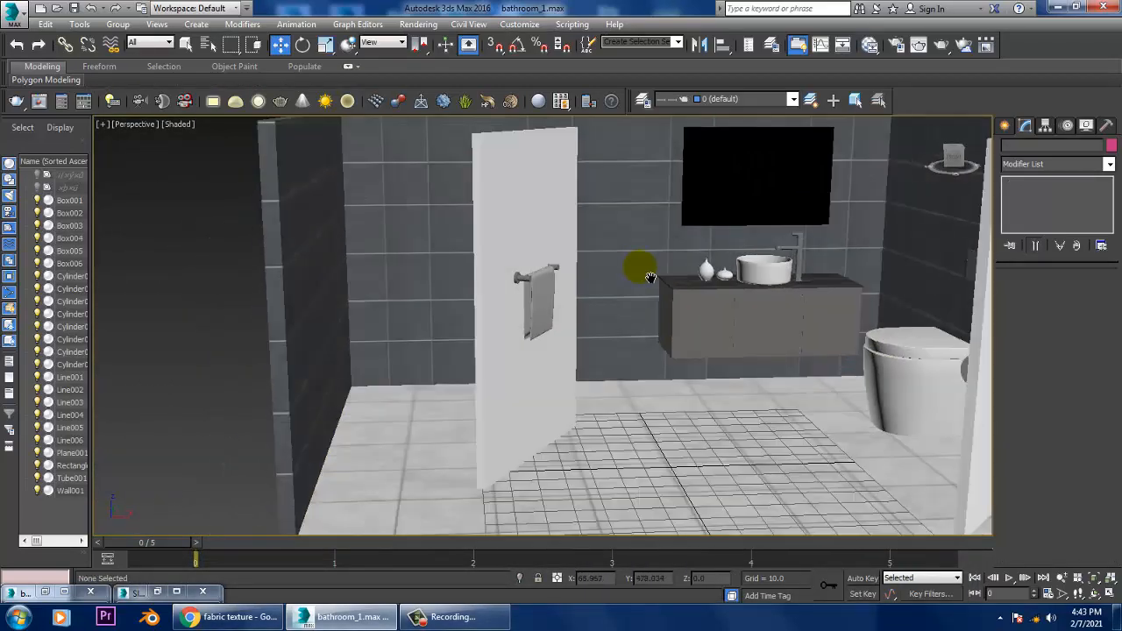
left_click(481, 348)
scroll(573, 353, "up", 5)
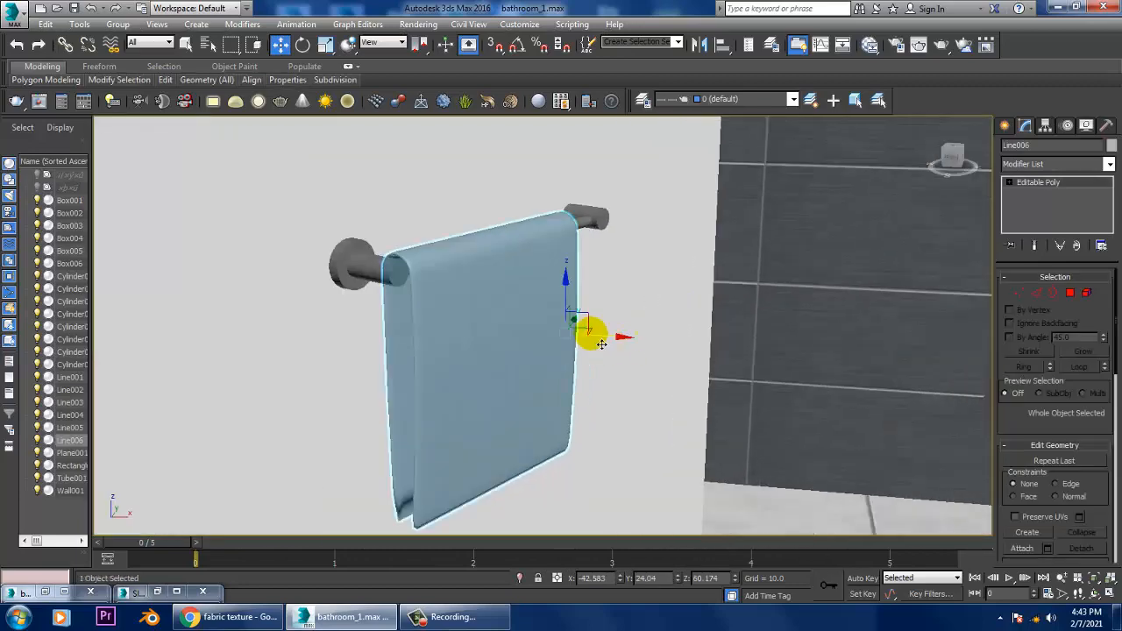
key("m")
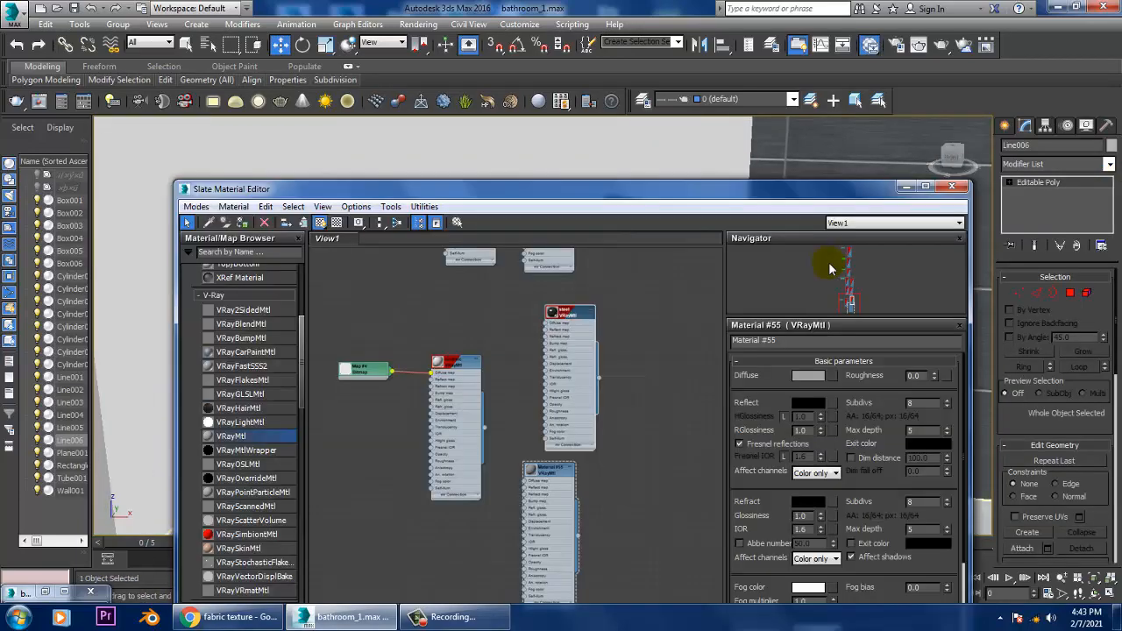
middle_click_drag(559, 532, 552, 405)
left_click_drag(243, 438, 399, 456)
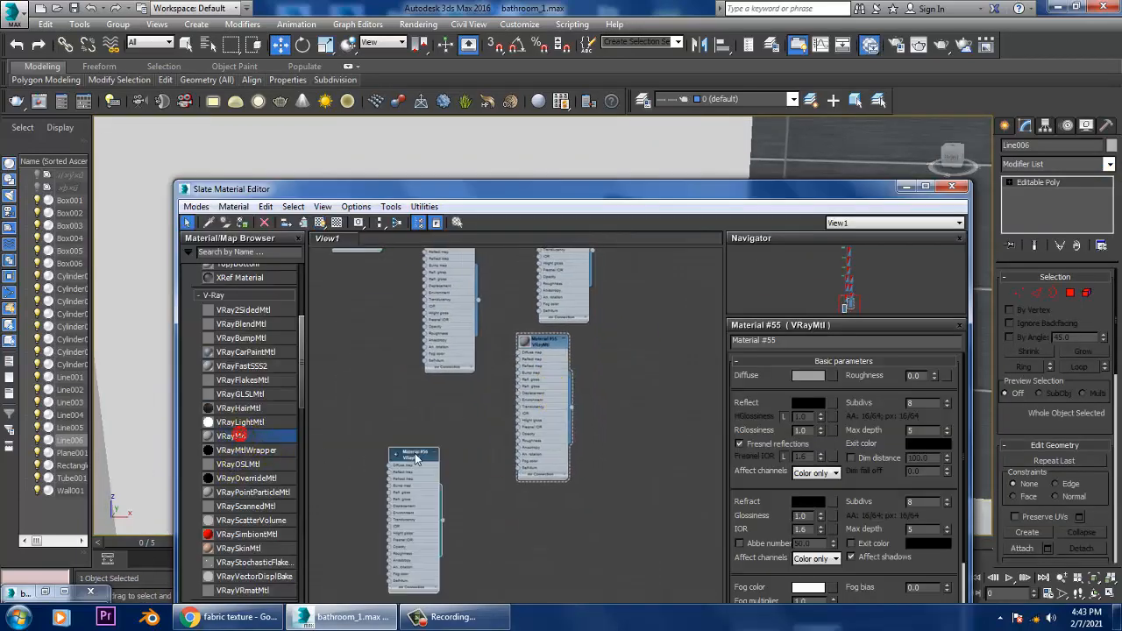
Step: Load the fabri image as the new material's diffuse bitmap and assign the material to the towel
left_click(830, 376)
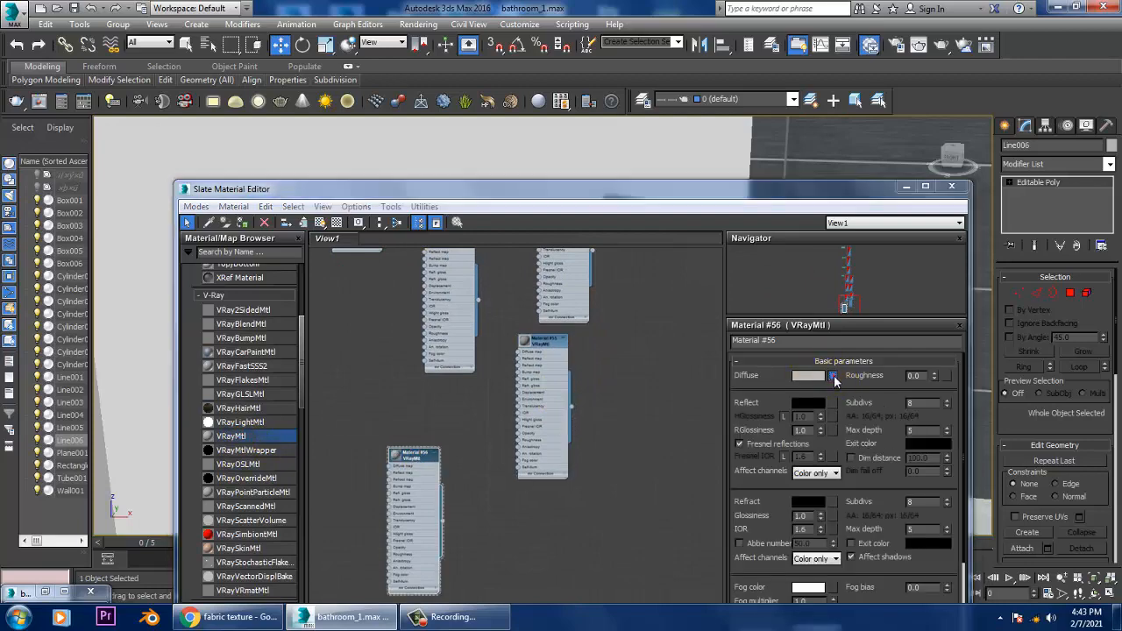
double_click(790, 129)
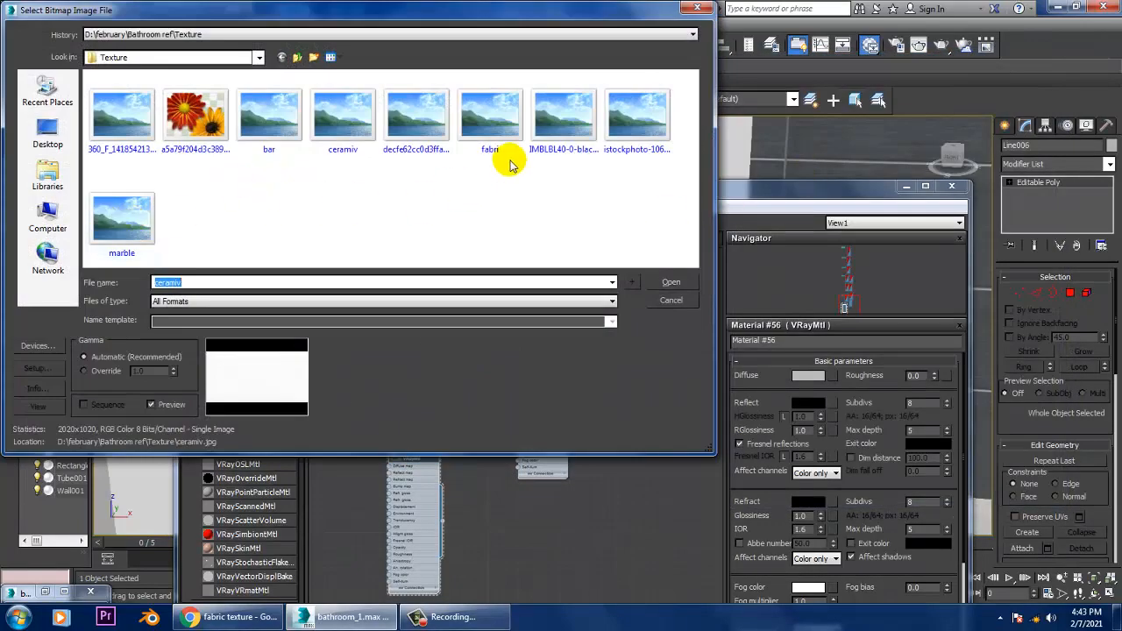
double_click(490, 118)
left_click(249, 221)
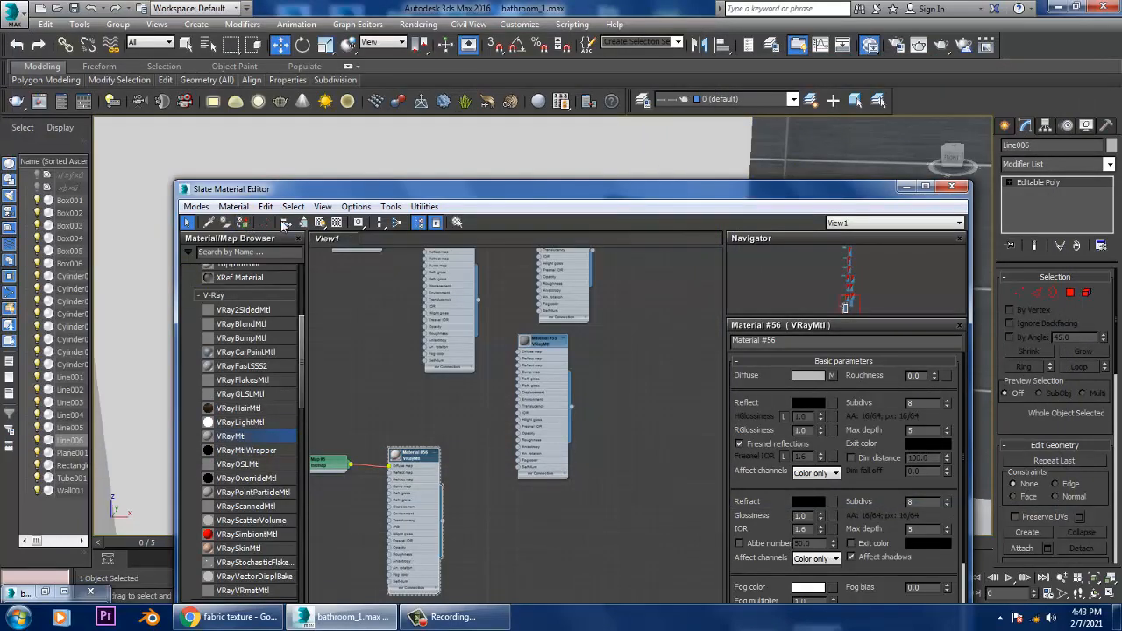
left_click(905, 186)
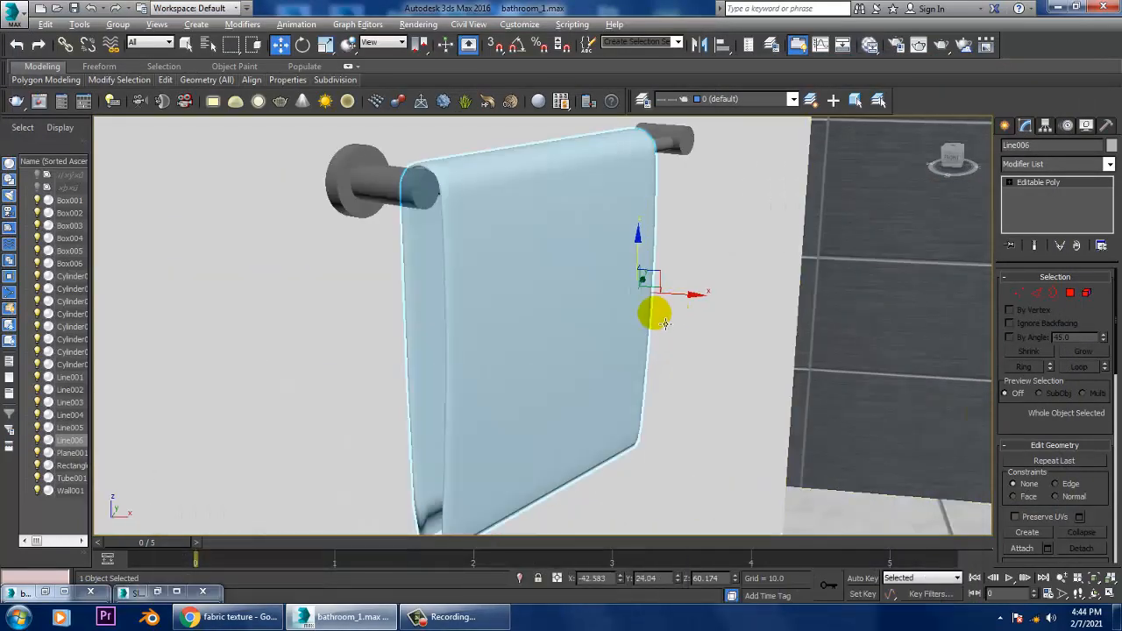
Step: Add a UVW Map modifier to the towel and set its mapping to Box
left_click(1052, 164)
scroll(1056, 234, "down", 10)
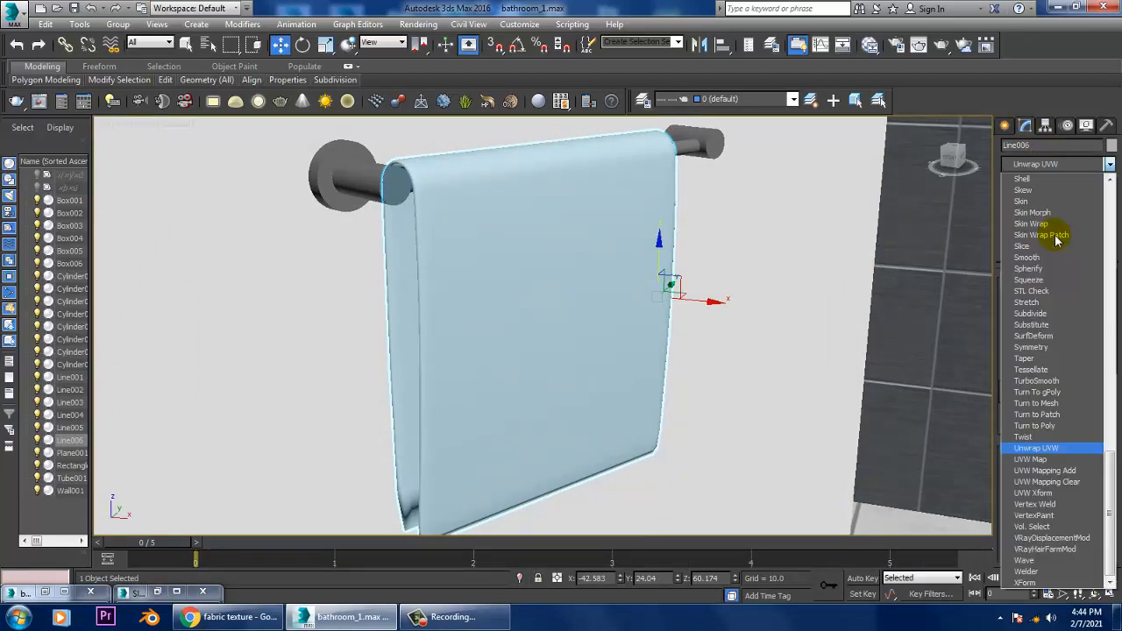
left_click(1034, 459)
left_click(1029, 355)
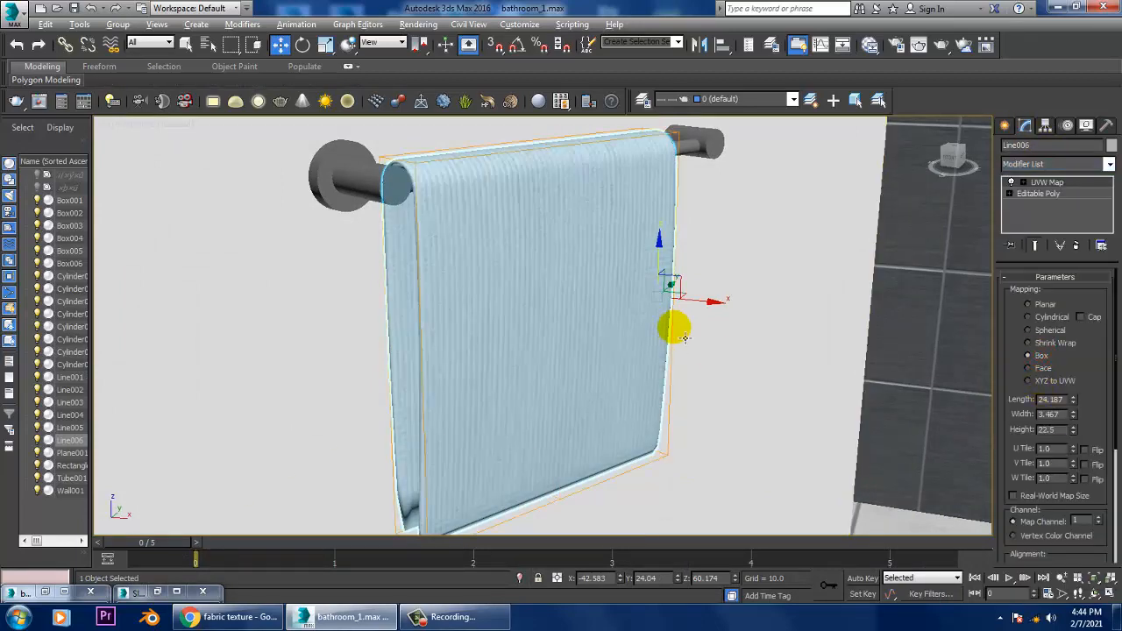
Step: Show safe frames around the vanity and toilet view, run a test render, and close the frame buffer
middle_click_drag(684, 338, 629, 347, "alt")
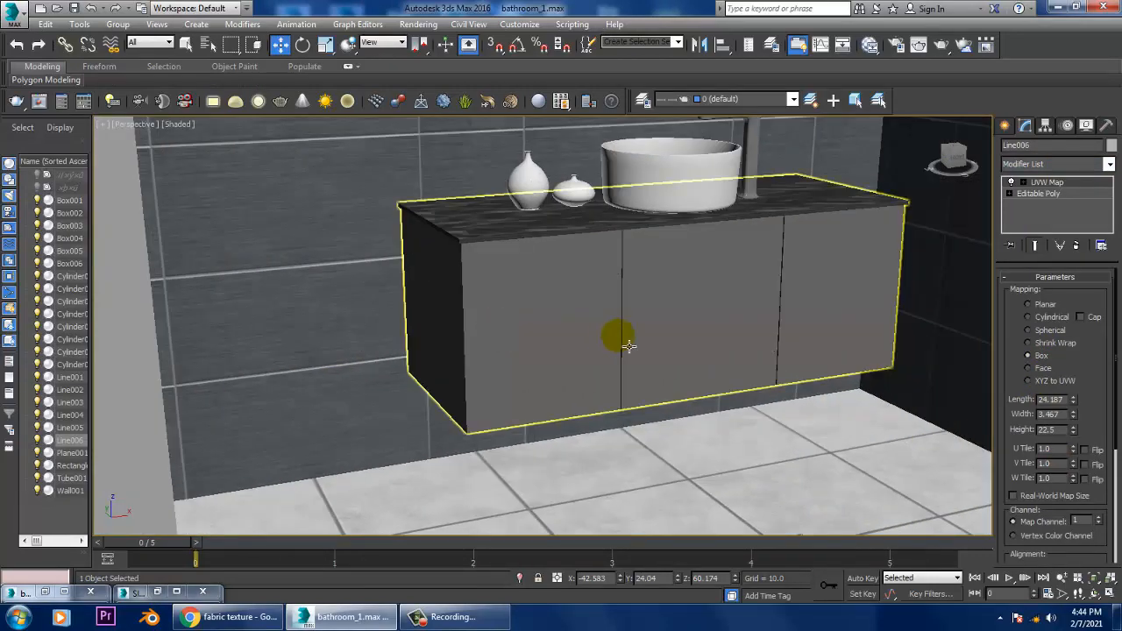
scroll(635, 342, "down", 5)
key("shift+f")
middle_click_drag(794, 355, 698, 336)
scroll(716, 378, "up", 3)
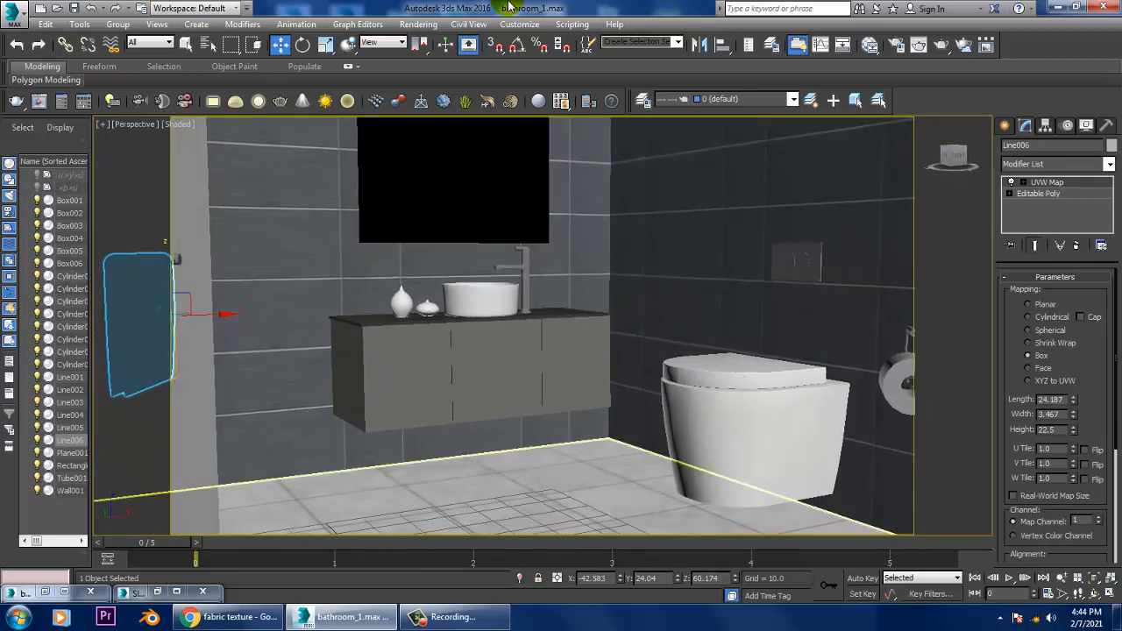
left_click(420, 24)
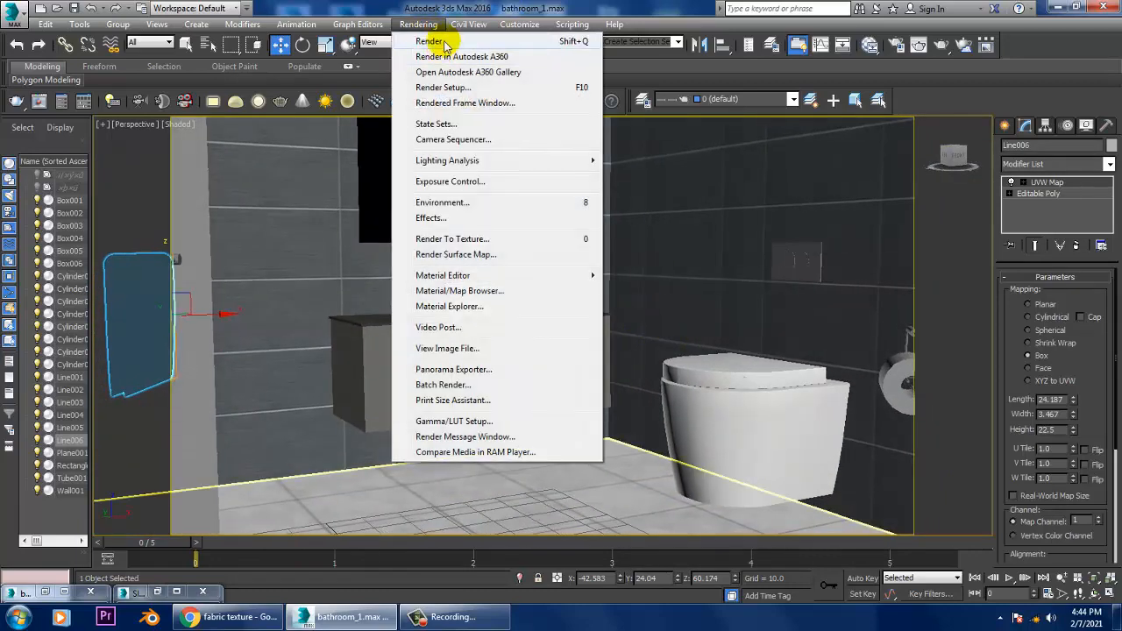
left_click(443, 42)
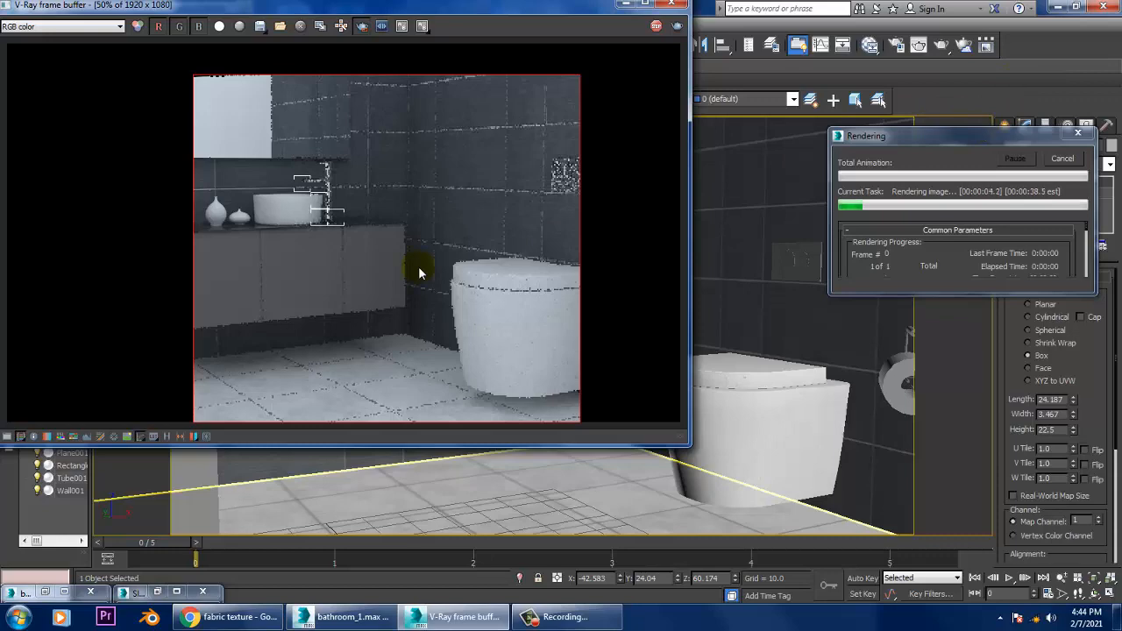
key("Escape")
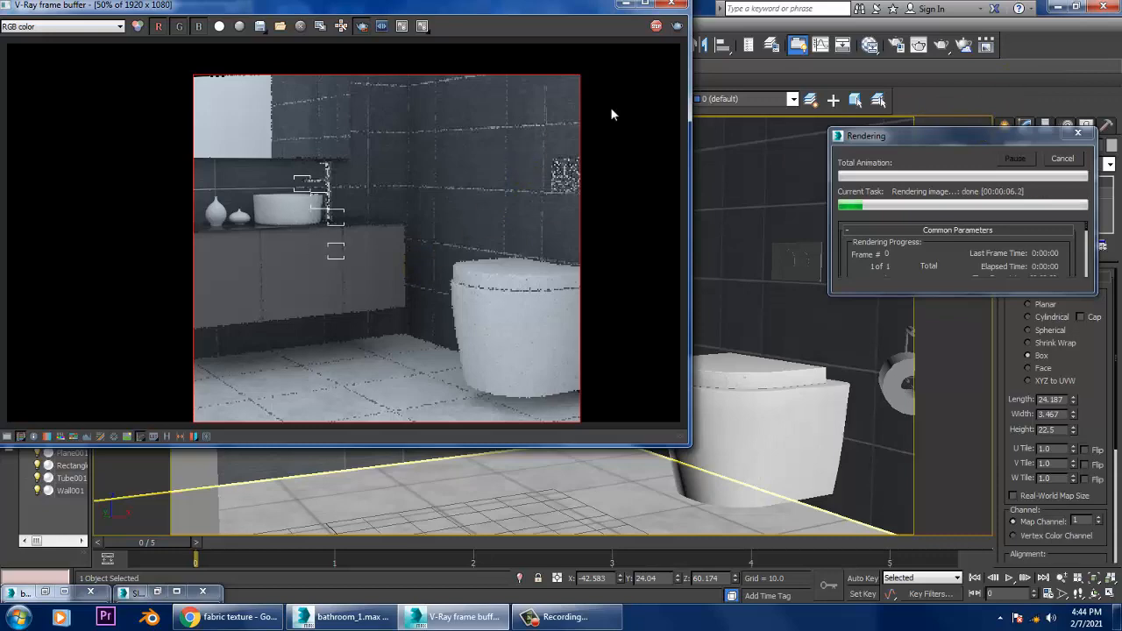
left_click(671, 6)
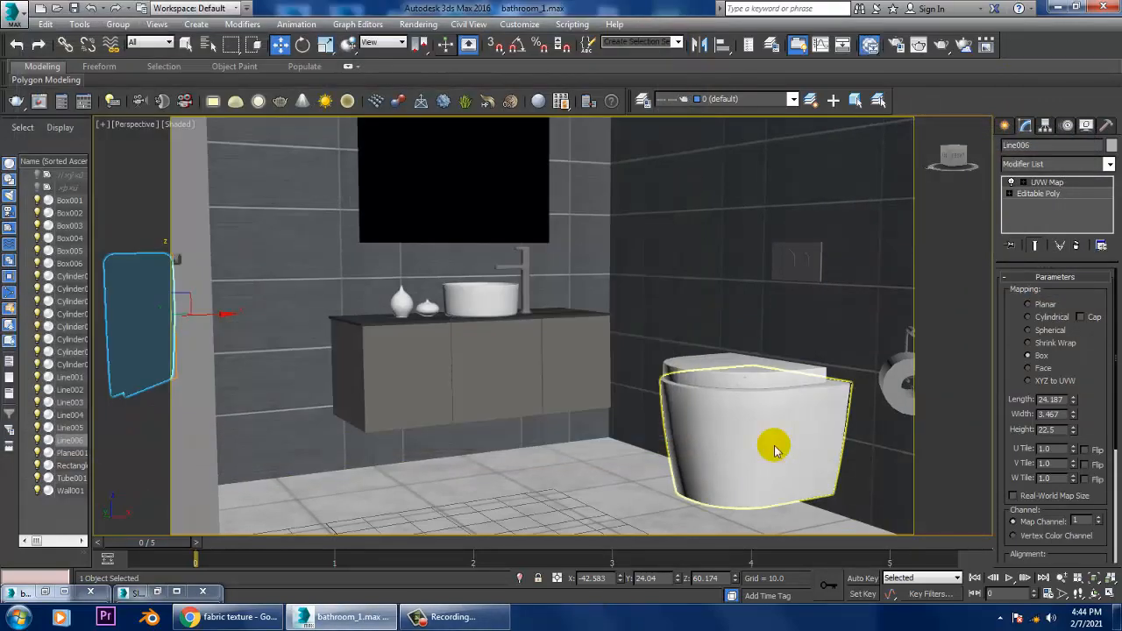
Step: Set the ceramic material's reflection colour to grey with value 138 and minimize the Slate Material Editor
key("m")
middle_click_drag(600, 413, 659, 410)
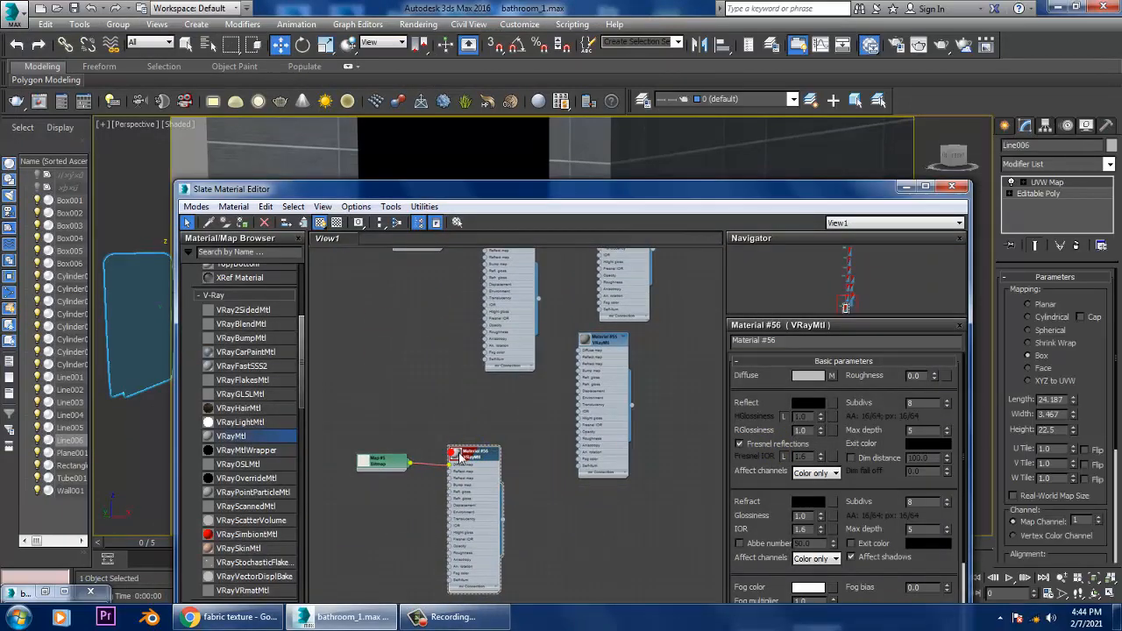
mouse_move(459, 456)
middle_mouse_down()
mouse_move(588, 496)
mouse_move(625, 338)
mouse_move(534, 365)
mouse_move(458, 449)
middle_mouse_up()
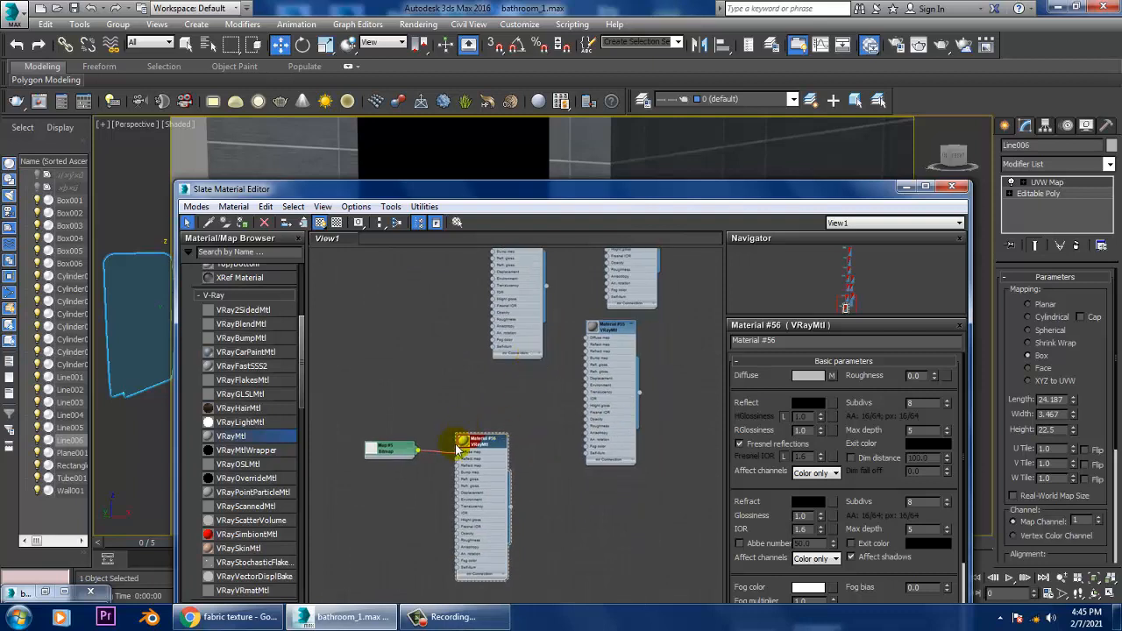
double_click(465, 441)
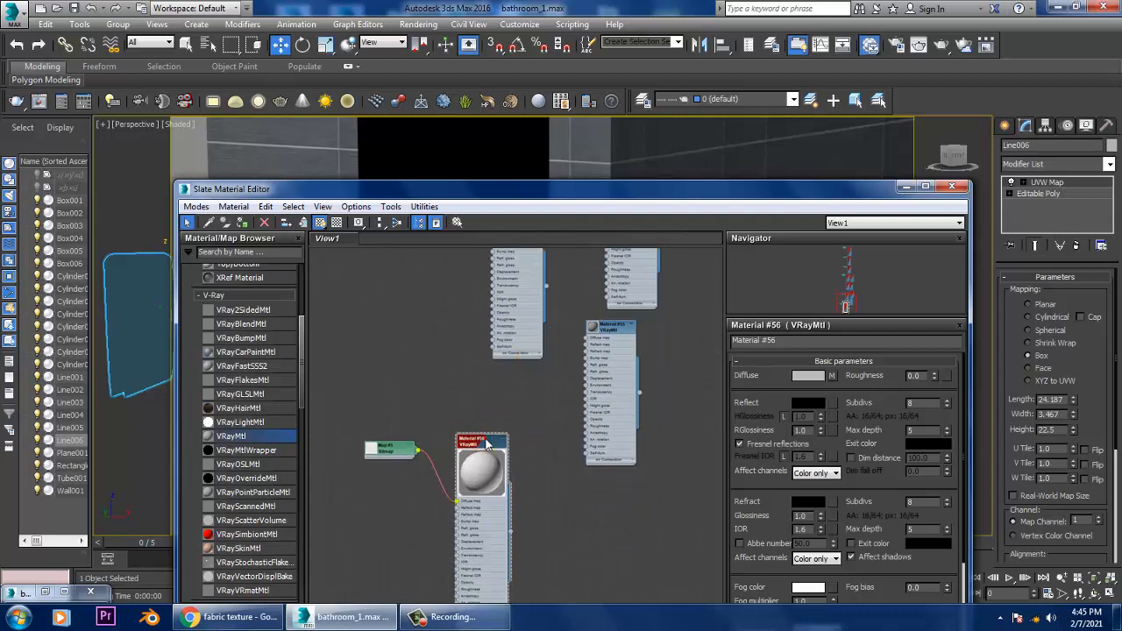
middle_click_drag(614, 348, 538, 457)
scroll(505, 402, "up", 1)
double_click(424, 324)
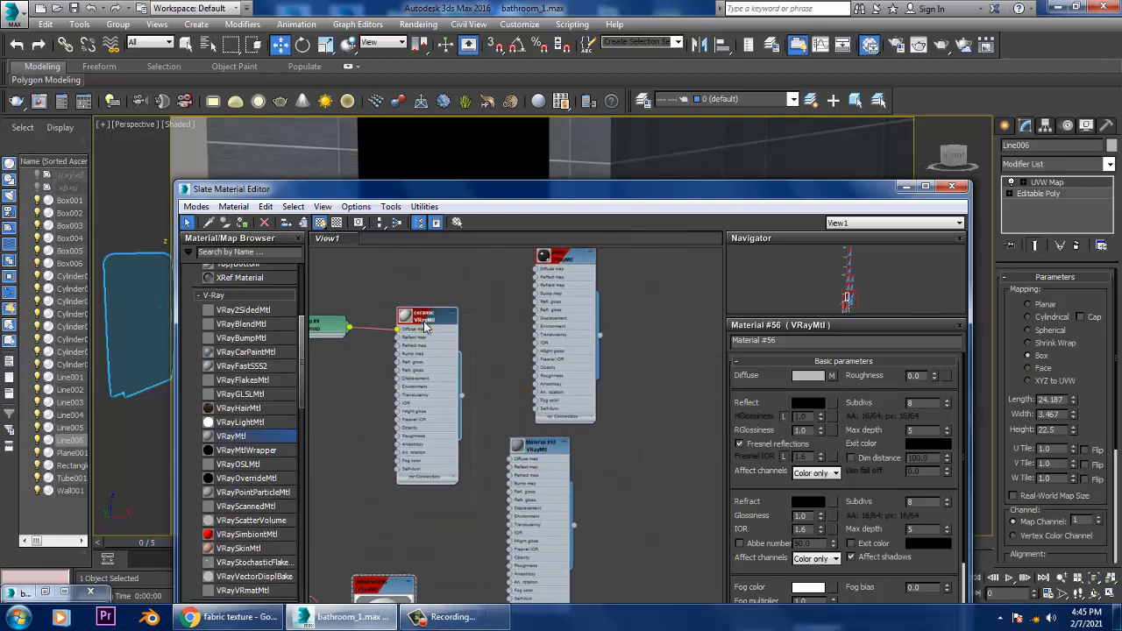
left_click(810, 405)
left_click_drag(416, 133, 415, 149)
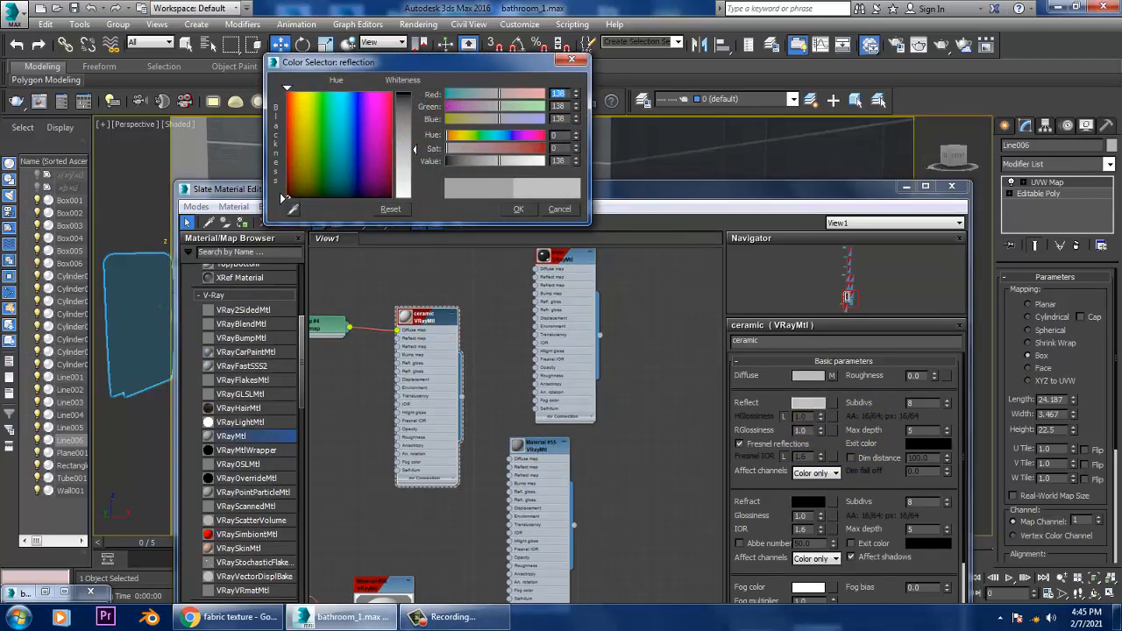
left_click(518, 209)
left_click(905, 186)
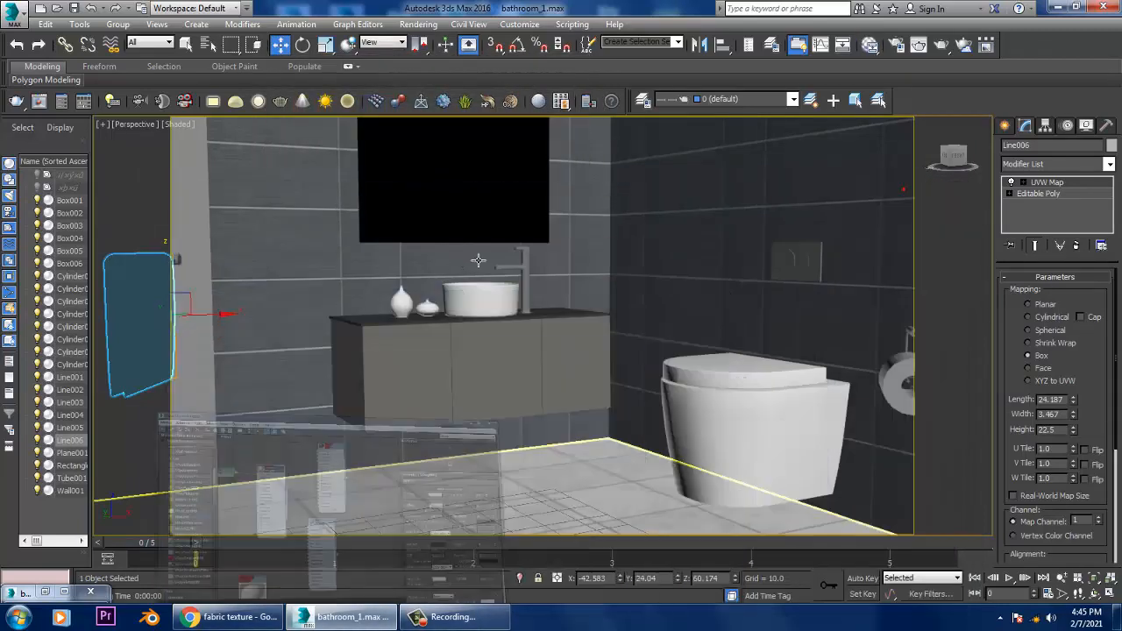
Step: Reframe the perspective view so the towel, vanity, toilet and paper roll all fit inside the safe frame
middle_click_drag(478, 260, 684, 303, "alt")
key("Up")
key("Up")
key("Up")
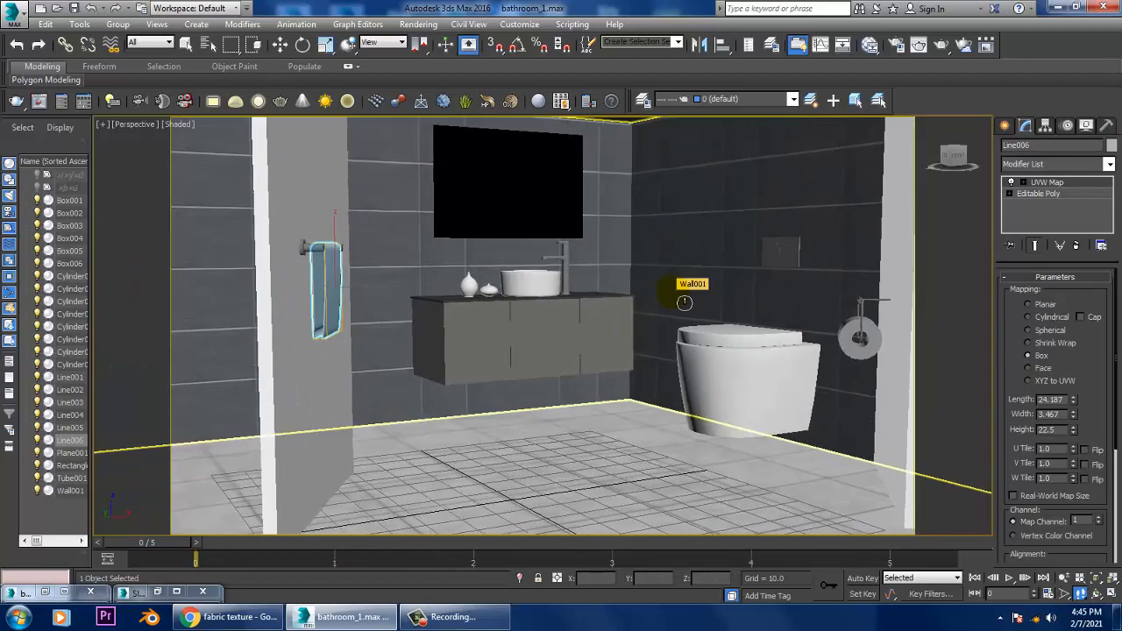
key("Up")
key("Up")
key("Up")
key("Up")
key("Up")
key("Up")
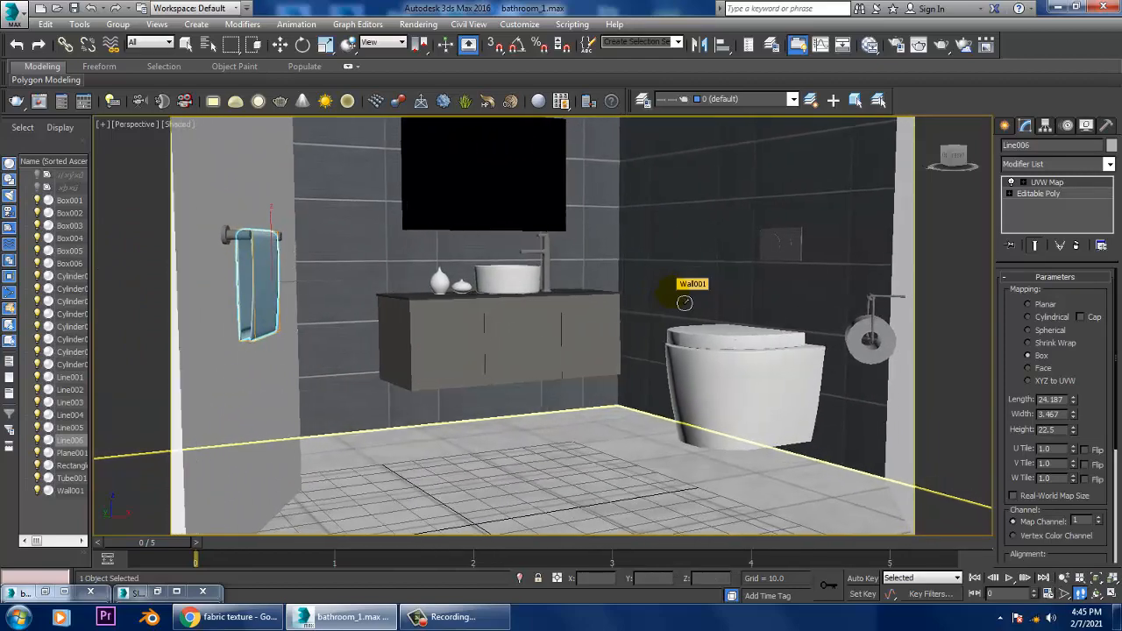
key("Up")
key("Up")
key("Up")
key("Up")
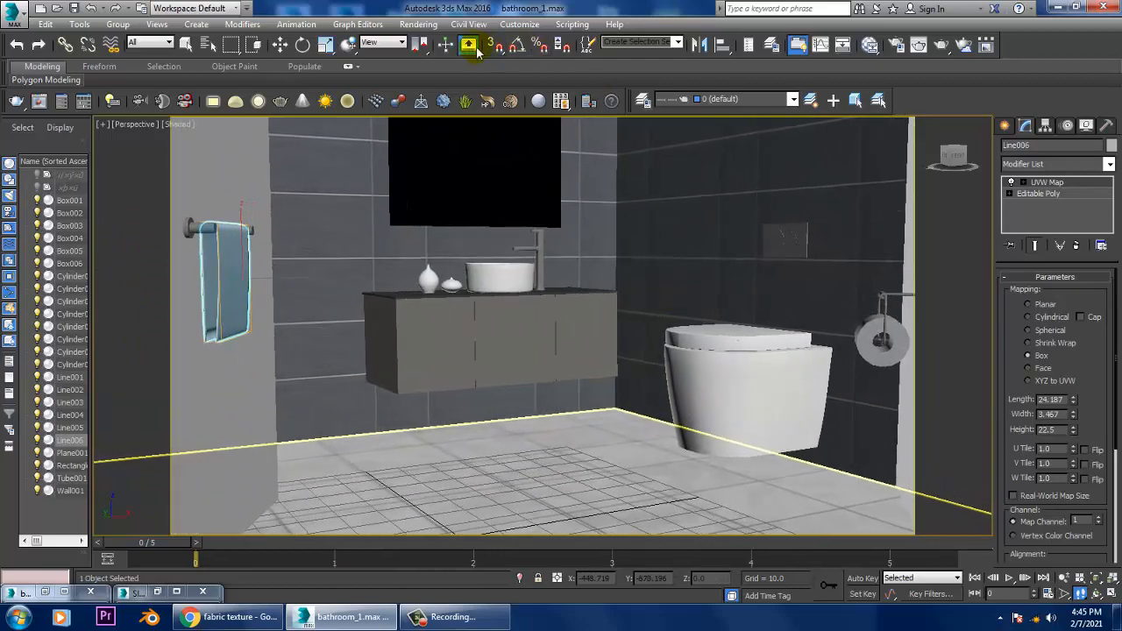
Step: Start a test render of the new view, stop it, and re-render with the render region enlarged to the whole image
left_click(418, 23)
left_click(439, 39)
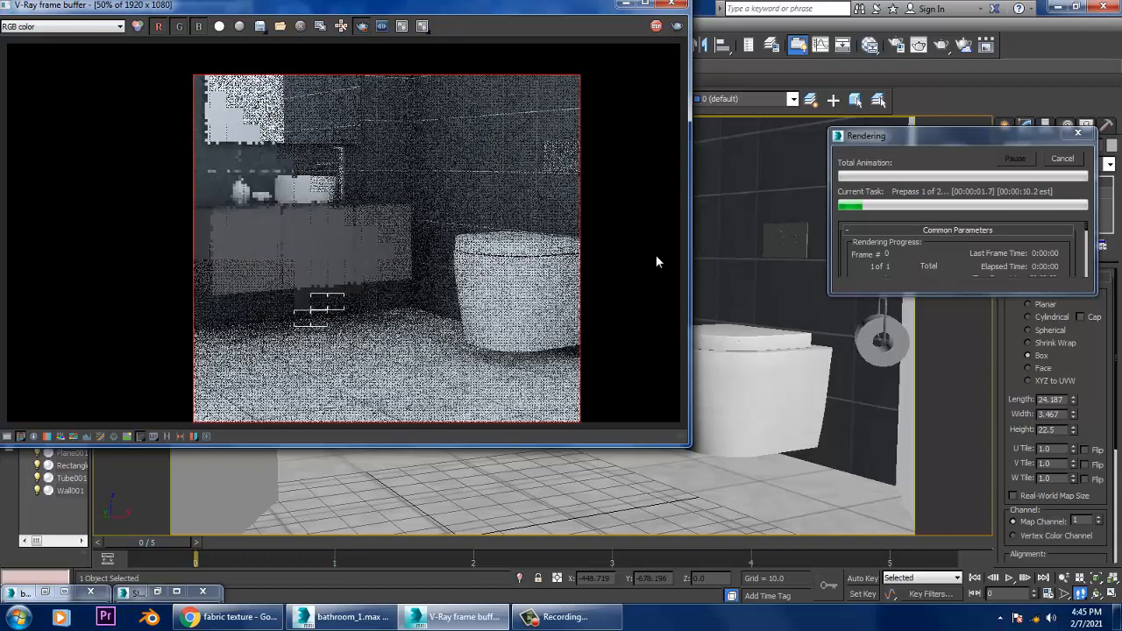
key("Escape")
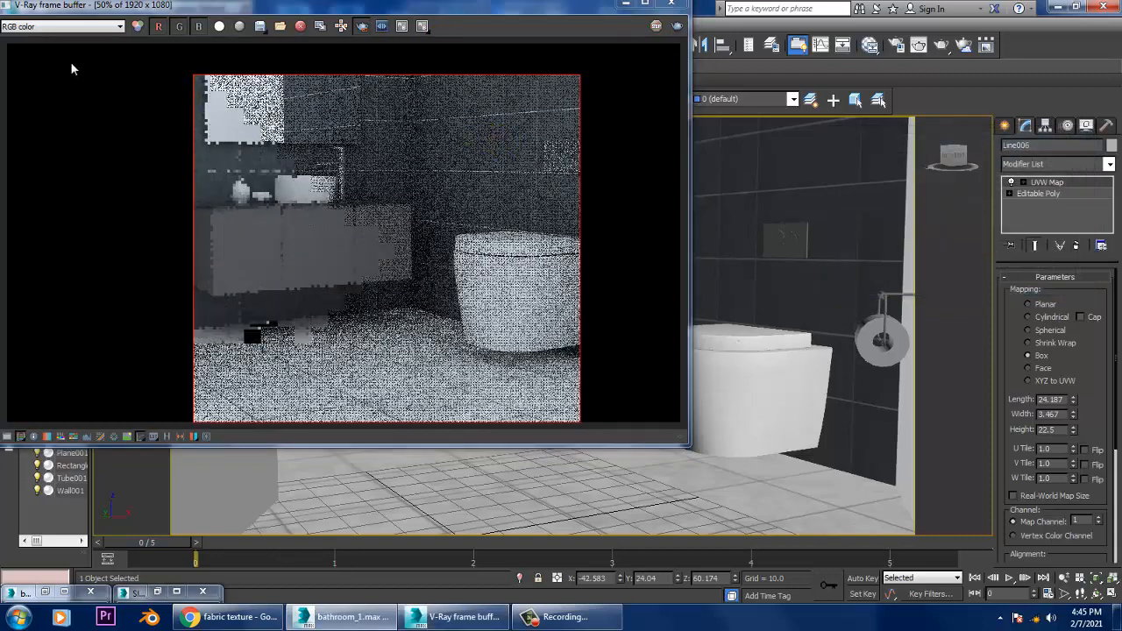
left_click_drag(28, 49, 671, 446)
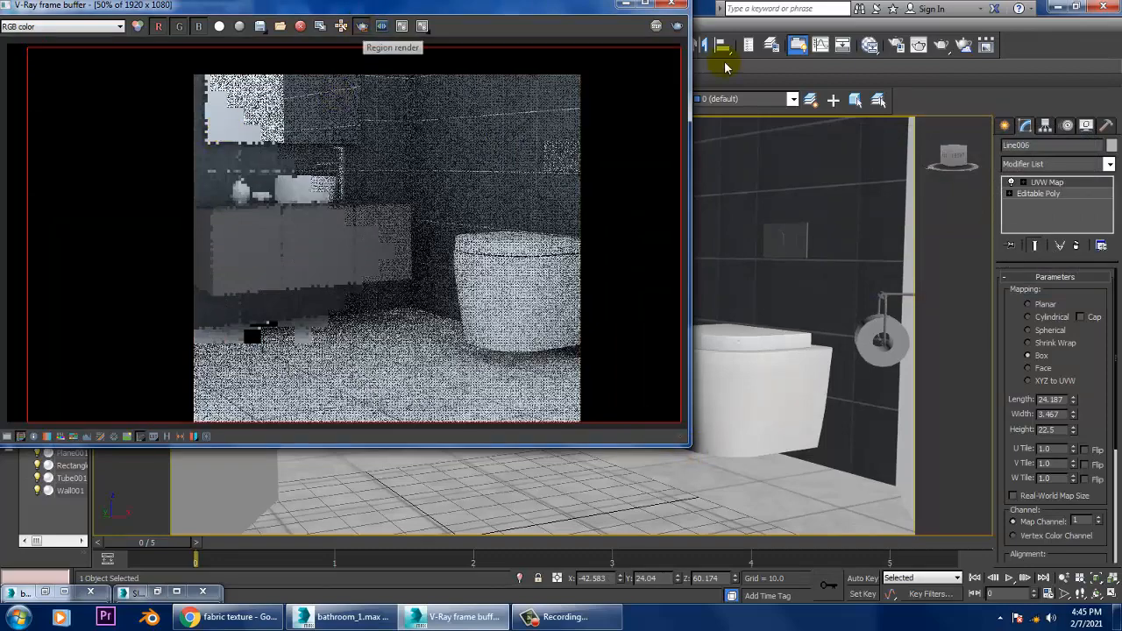
left_click(679, 27)
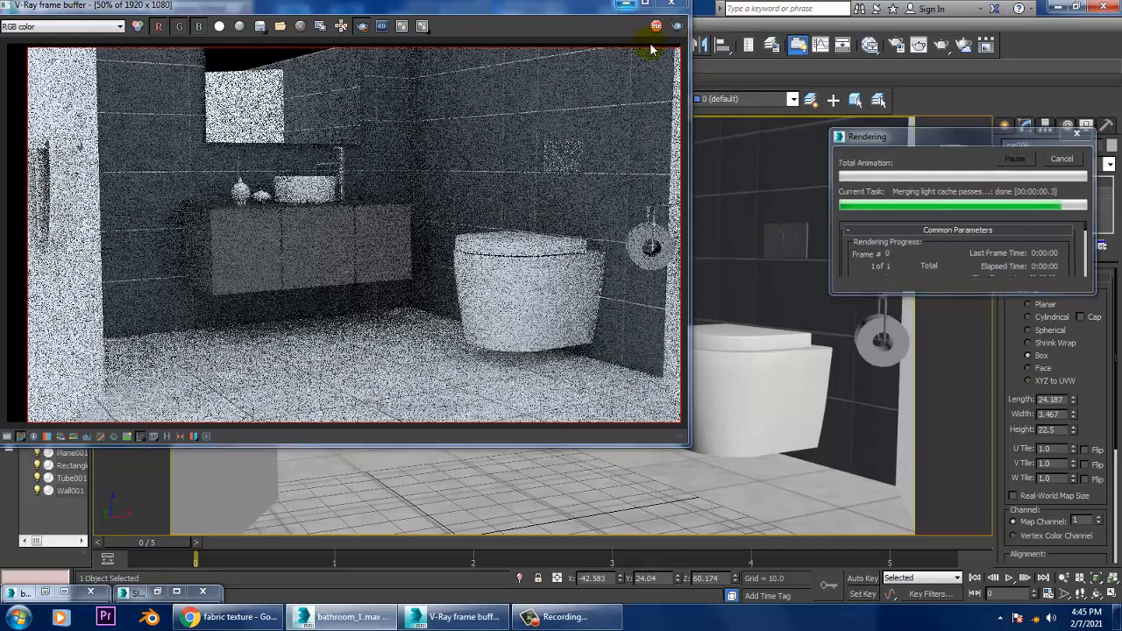
Step: Select every object in the scene, convert them to editable poly, and render the view again
left_click(798, 203)
key("ctrl+a")
right_click(787, 192)
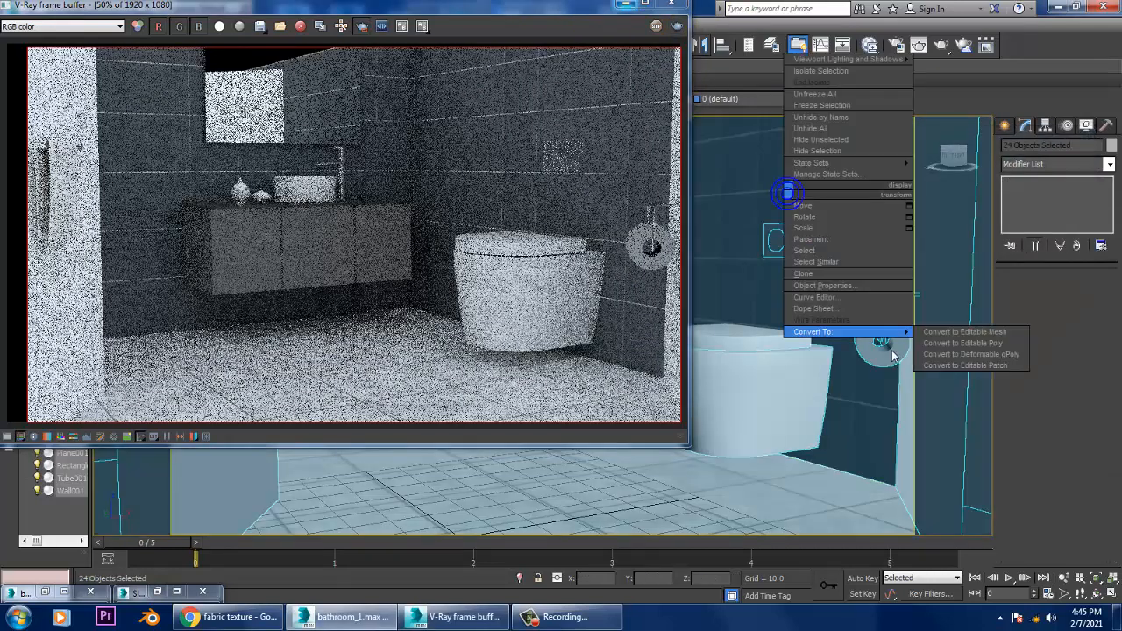
left_click(999, 351)
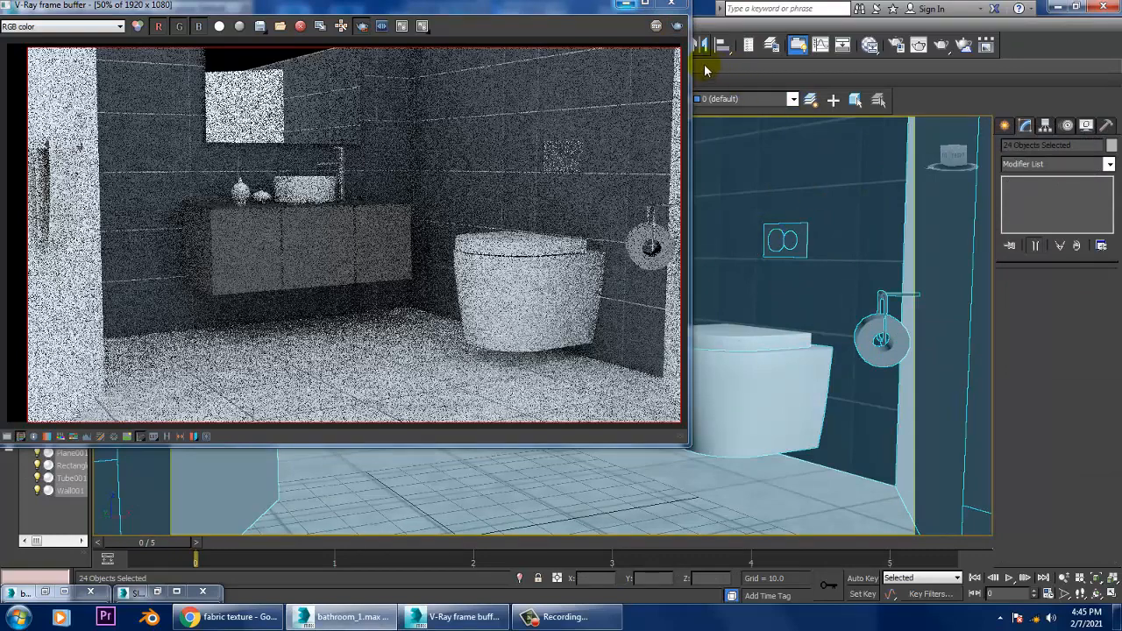
left_click(677, 26)
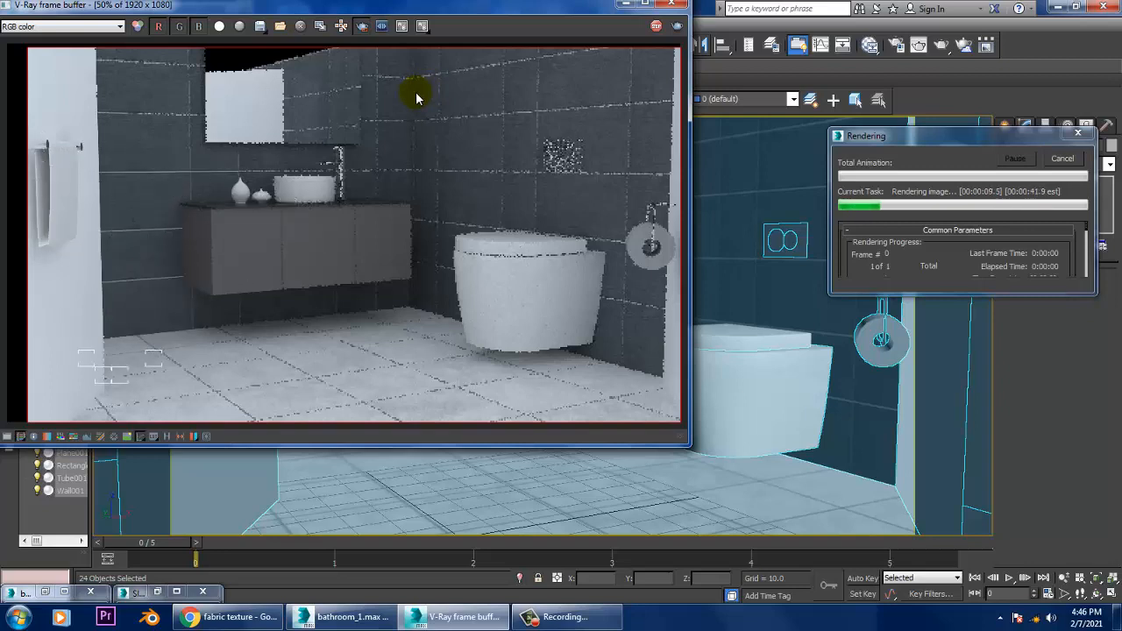
left_click(672, 4)
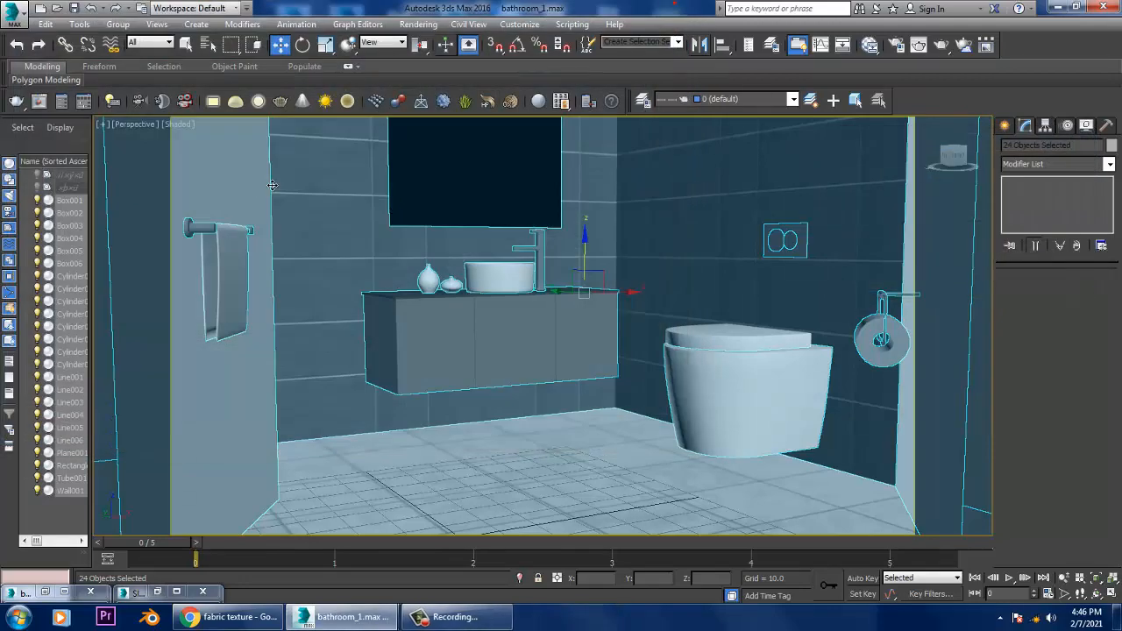
Step: Set the diffuse colour of the partition wall's white material, Material #52, to dark brown with RGB 51, 40, 35
key("m")
scroll(603, 471, "up", 3)
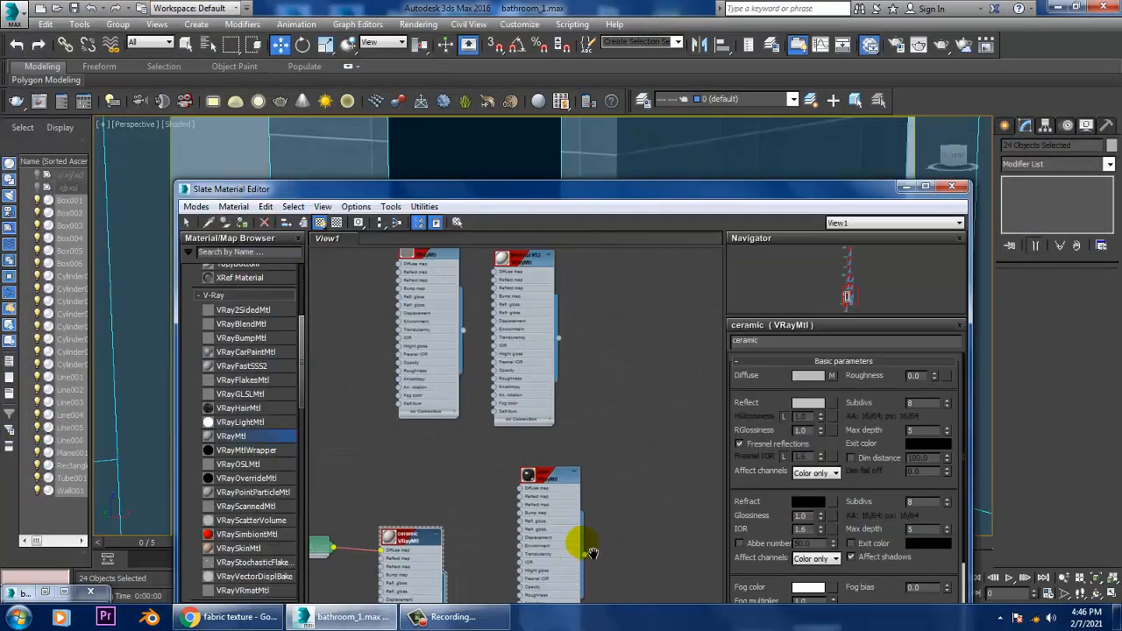
double_click(535, 385)
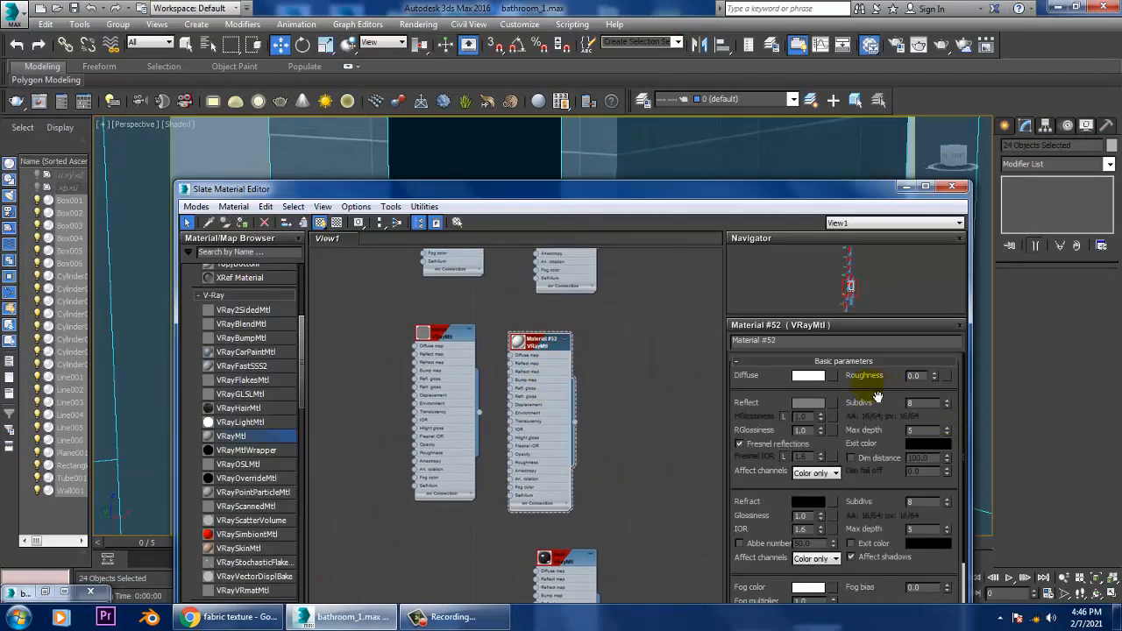
left_click(808, 377)
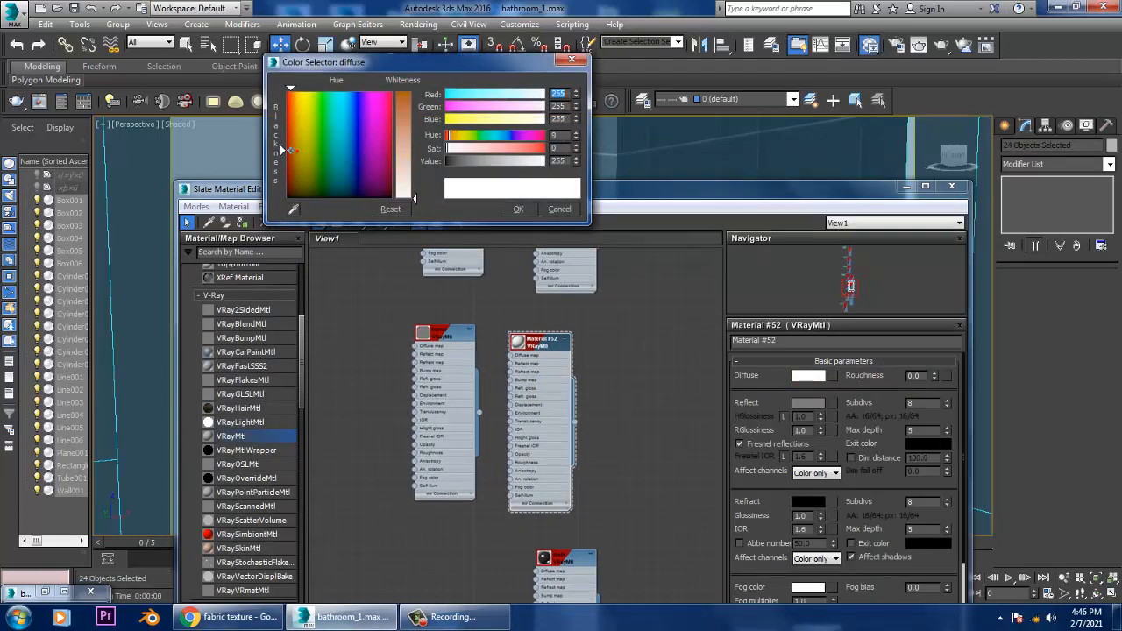
left_click_drag(405, 174, 404, 153)
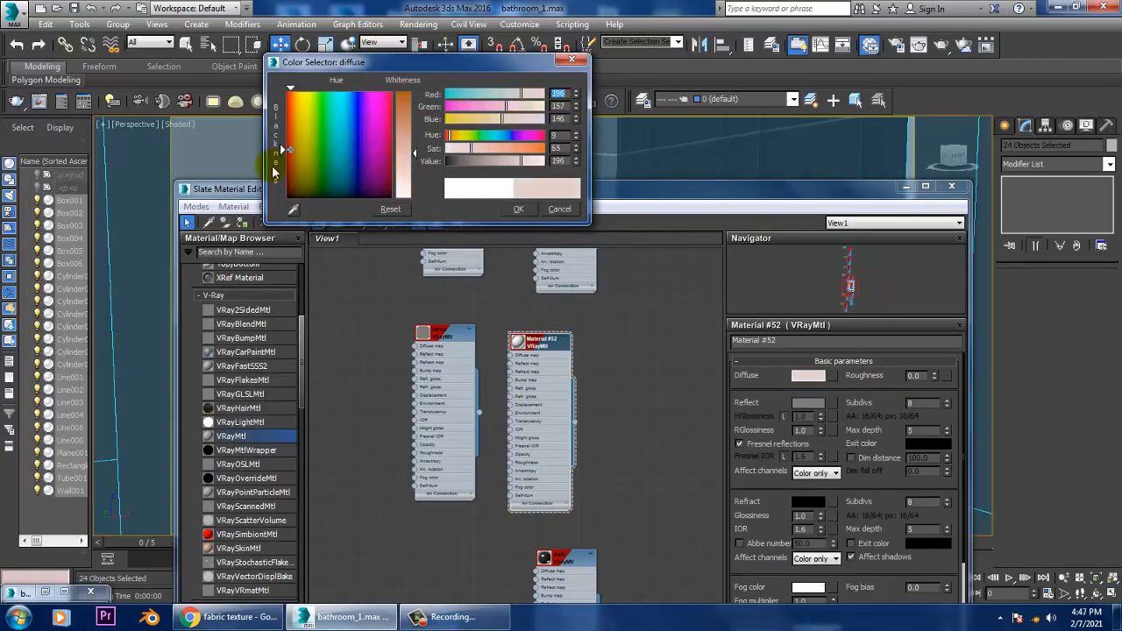
left_click_drag(288, 167, 292, 190)
left_click_drag(404, 154, 404, 106)
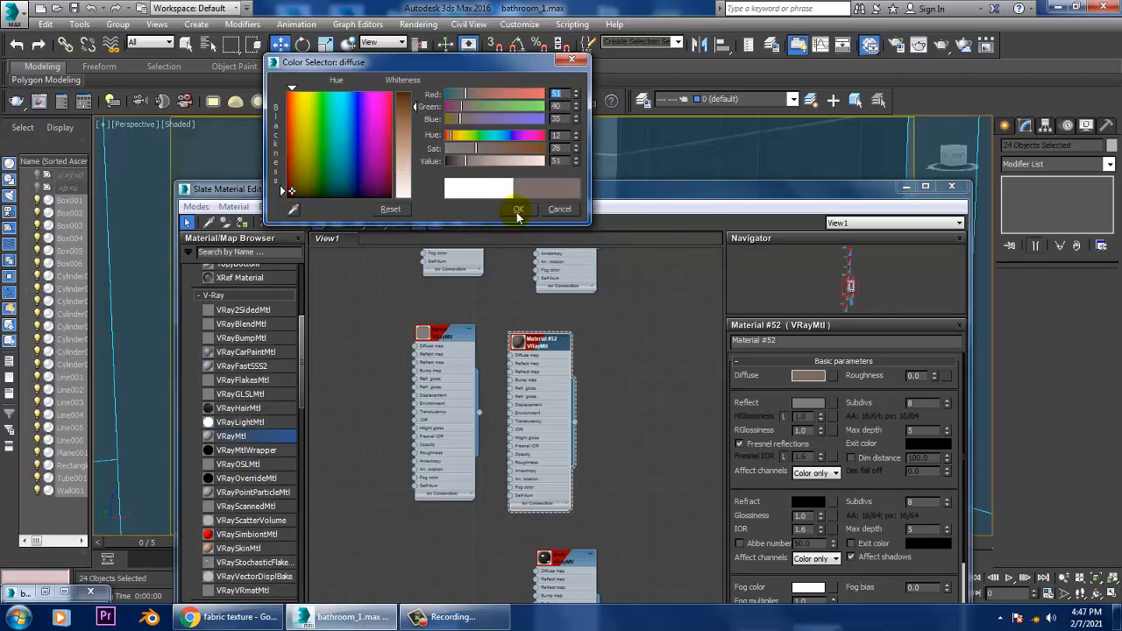
left_click(517, 208)
Step: Run a test render to check the brown partition wall and close the frame buffer
left_click(430, 24)
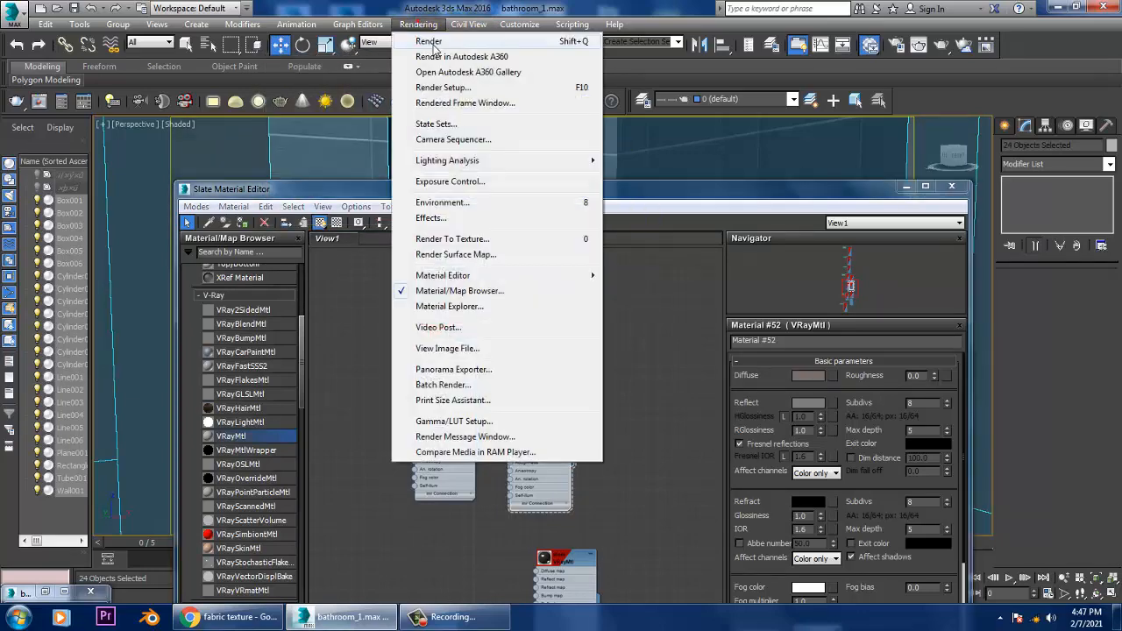
left_click(433, 40)
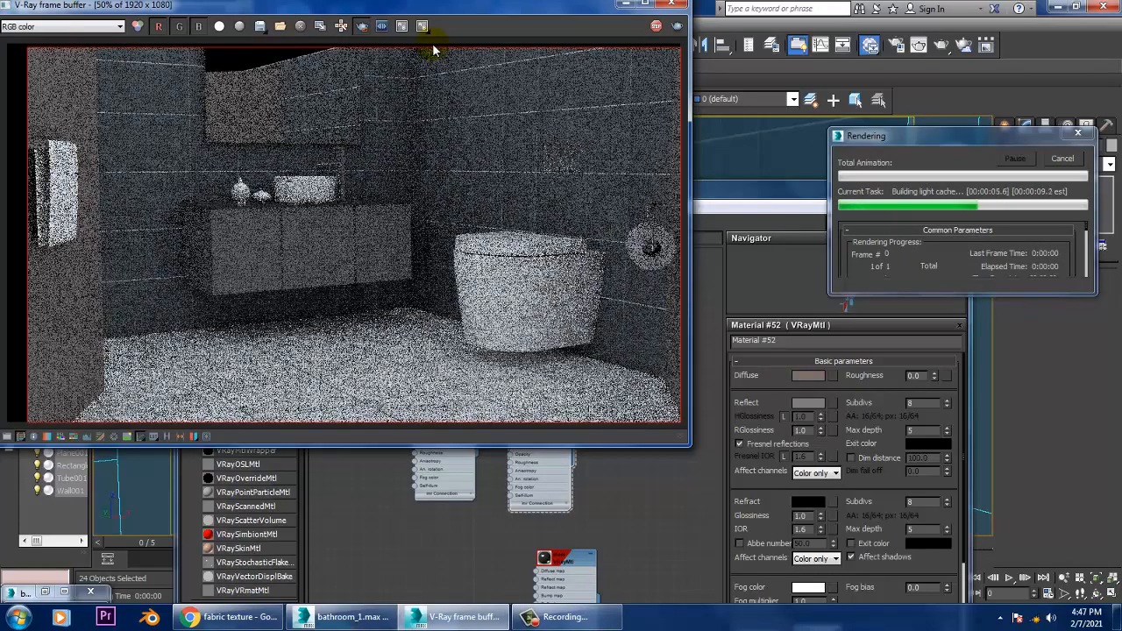
left_click(673, 6)
Step: Move the Slate Material Editor aside and assign Material #28 to all the selected scene objects
left_click_drag(448, 193, 843, 273)
middle_click_drag(957, 439, 964, 570)
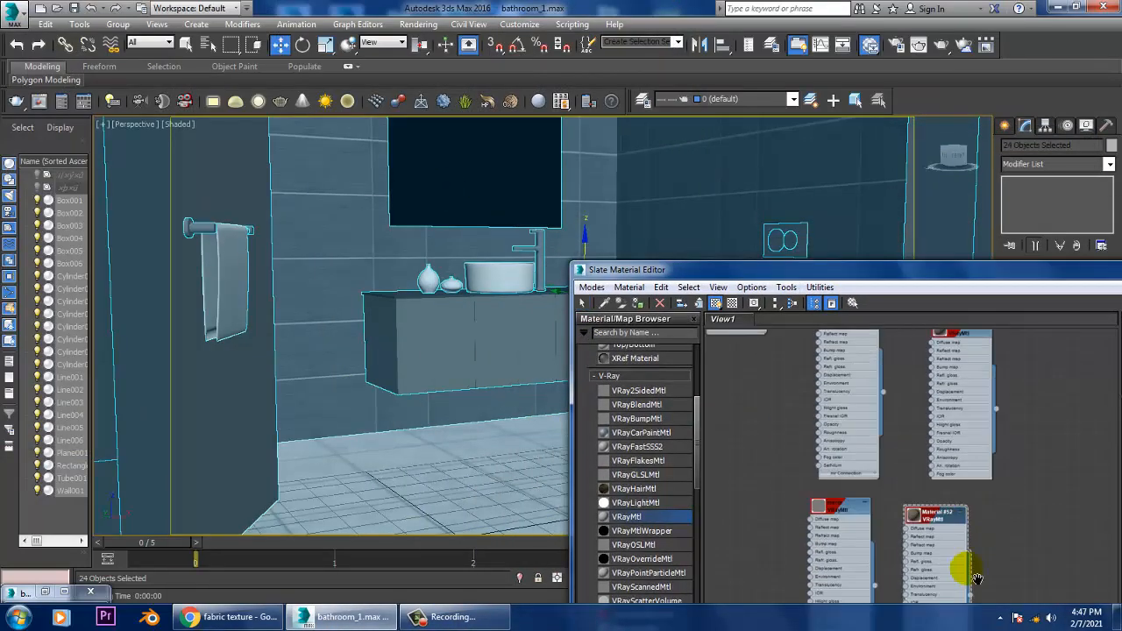
middle_click_drag(980, 419, 989, 495)
left_click(942, 423)
double_click(940, 422)
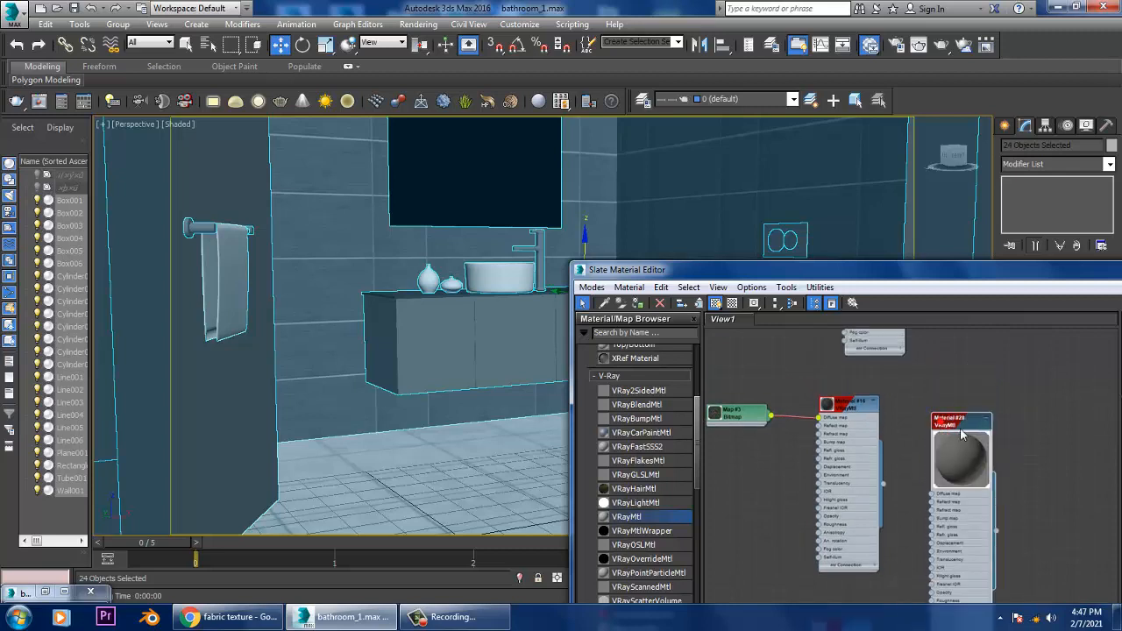
left_click(637, 302)
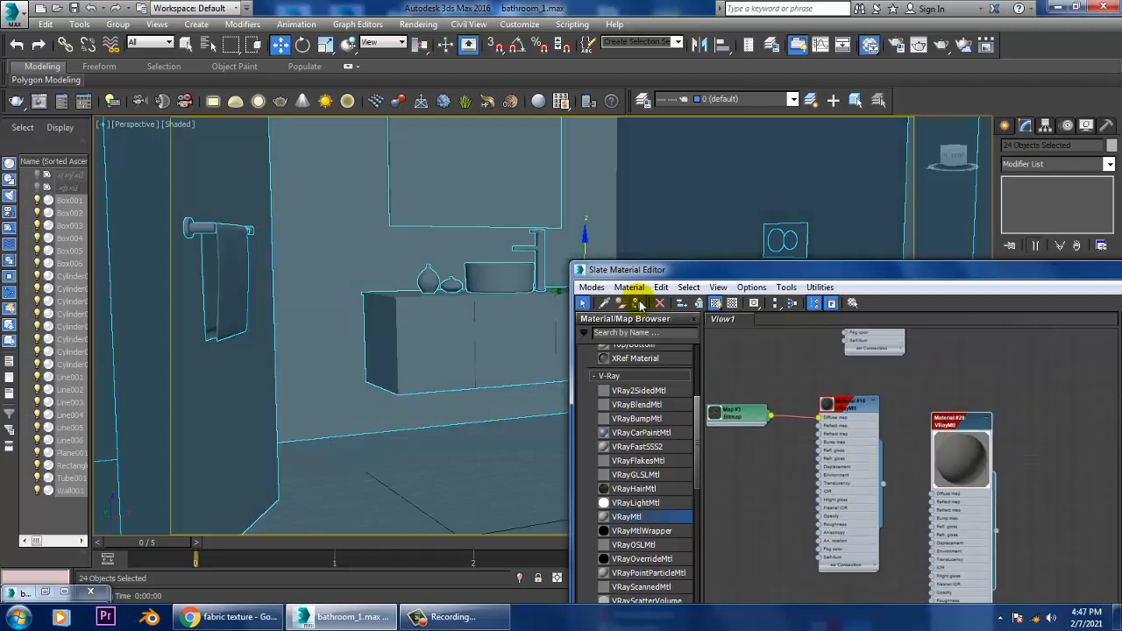
Step: Select the two partition walls flanking the bathroom, run a test render, and stop it and close the frame buffer
left_click(235, 422)
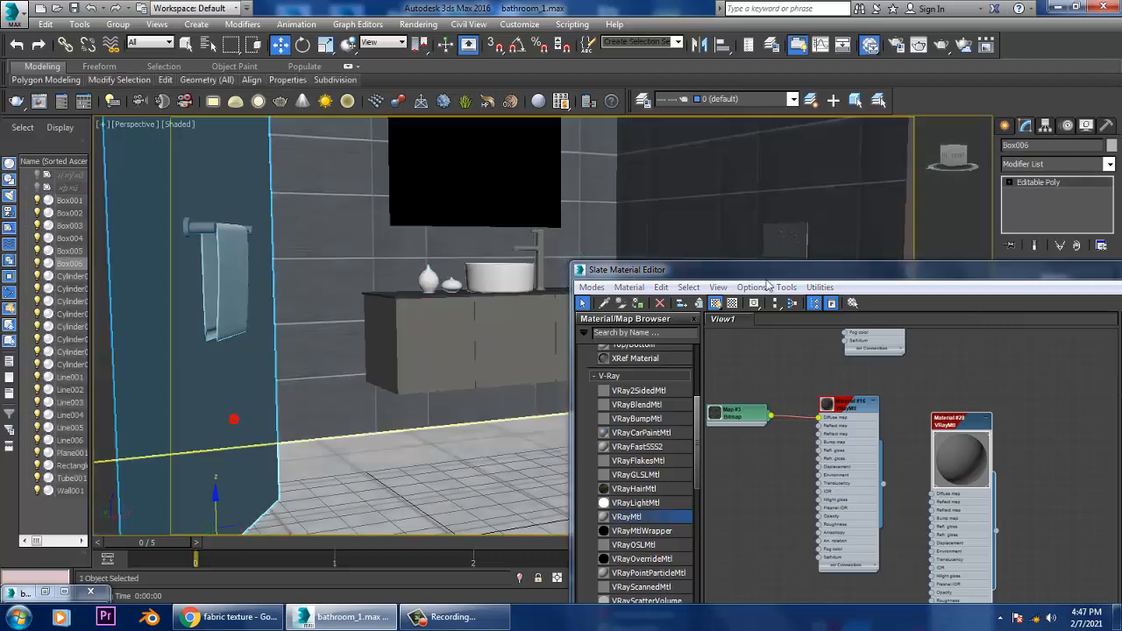
left_click(920, 232, "ctrl")
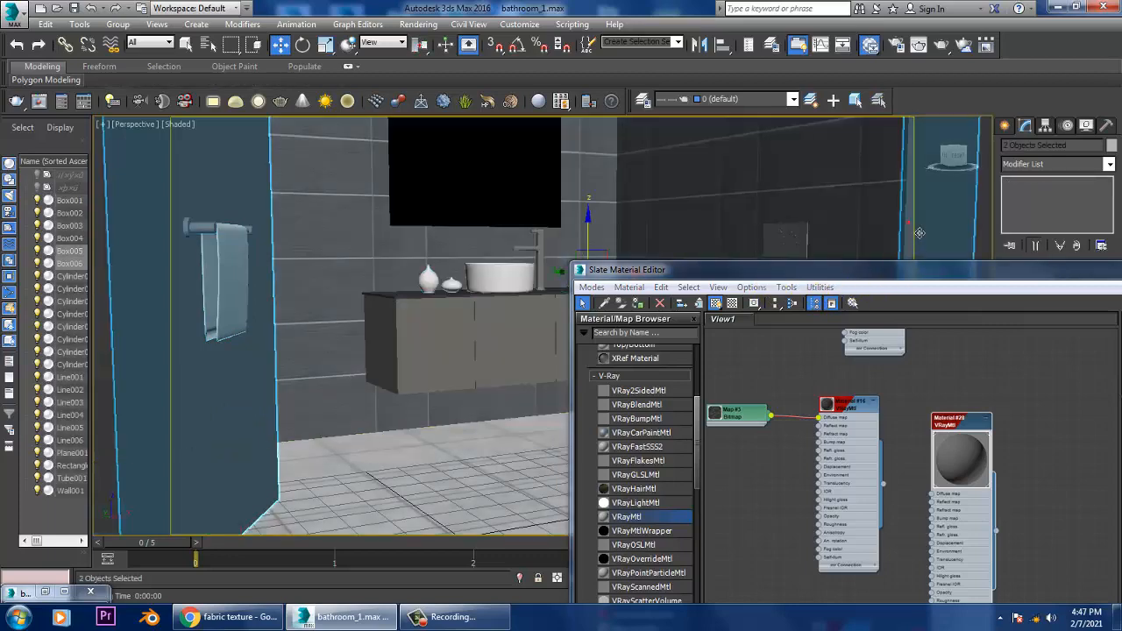
left_click(418, 24)
left_click(427, 38)
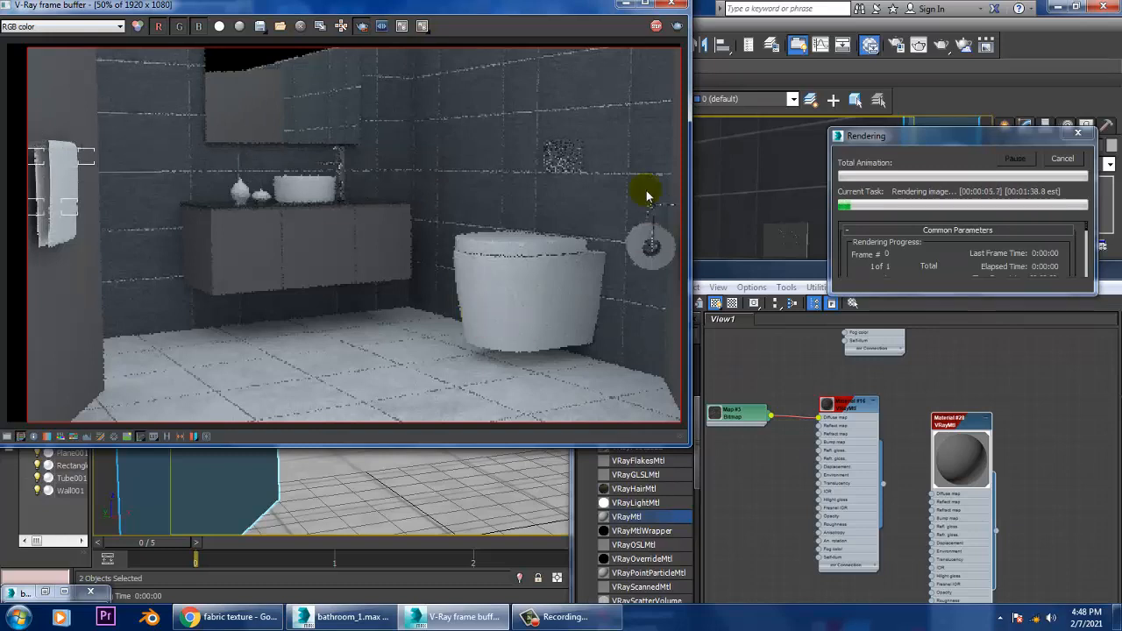
key("Escape")
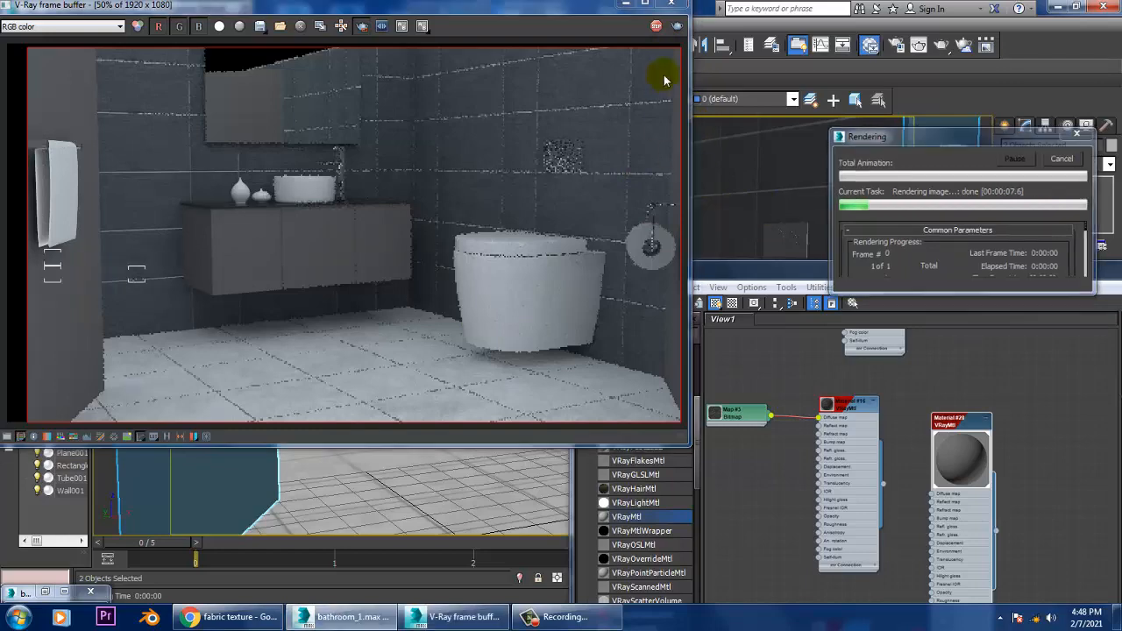
left_click(675, 4)
Step: Brighten the reflection colour of the wall tile material, Material #3, to a lighter grey
middle_click_drag(967, 404, 964, 574)
middle_click_drag(967, 413, 971, 604)
middle_click_drag(955, 337, 955, 493)
double_click(881, 473)
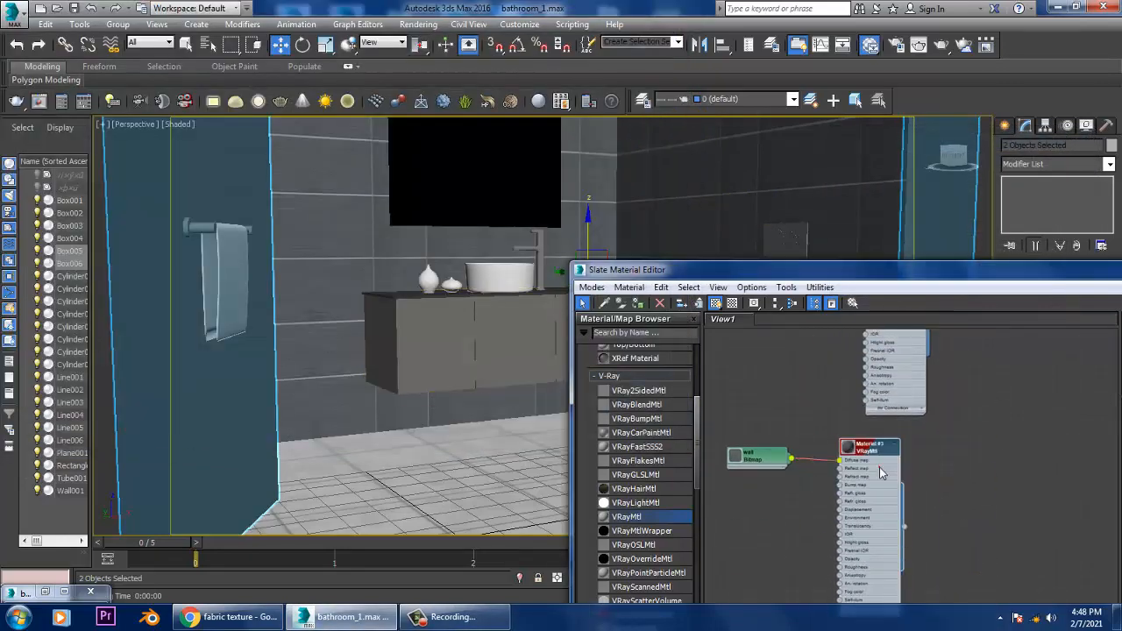
left_click_drag(871, 273, 396, 170)
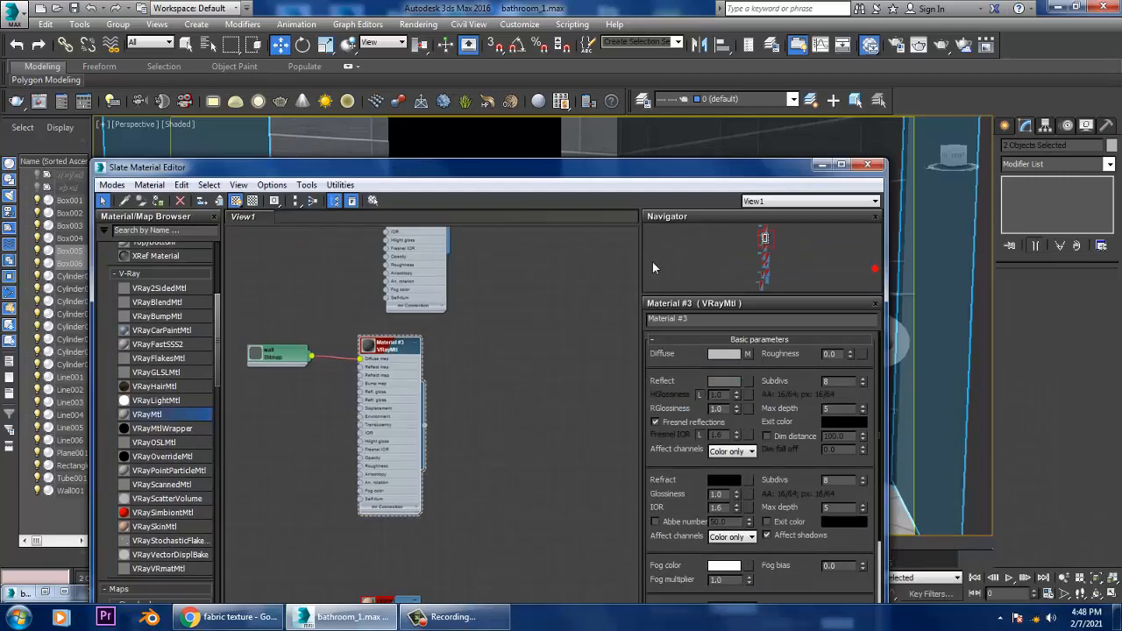
left_click(710, 380)
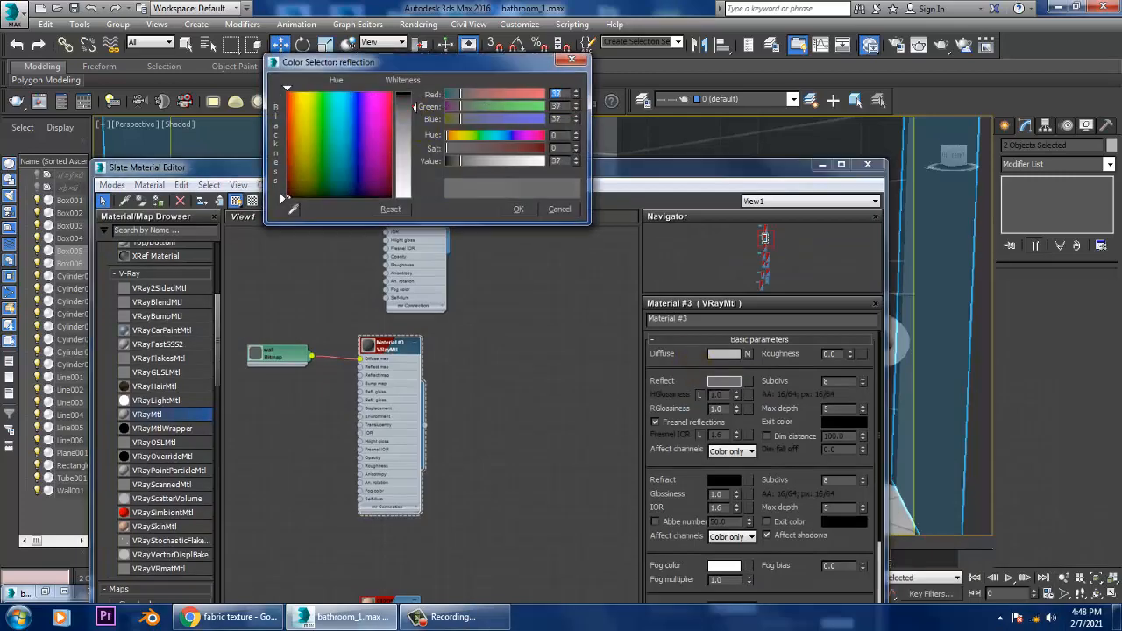
left_click(518, 208)
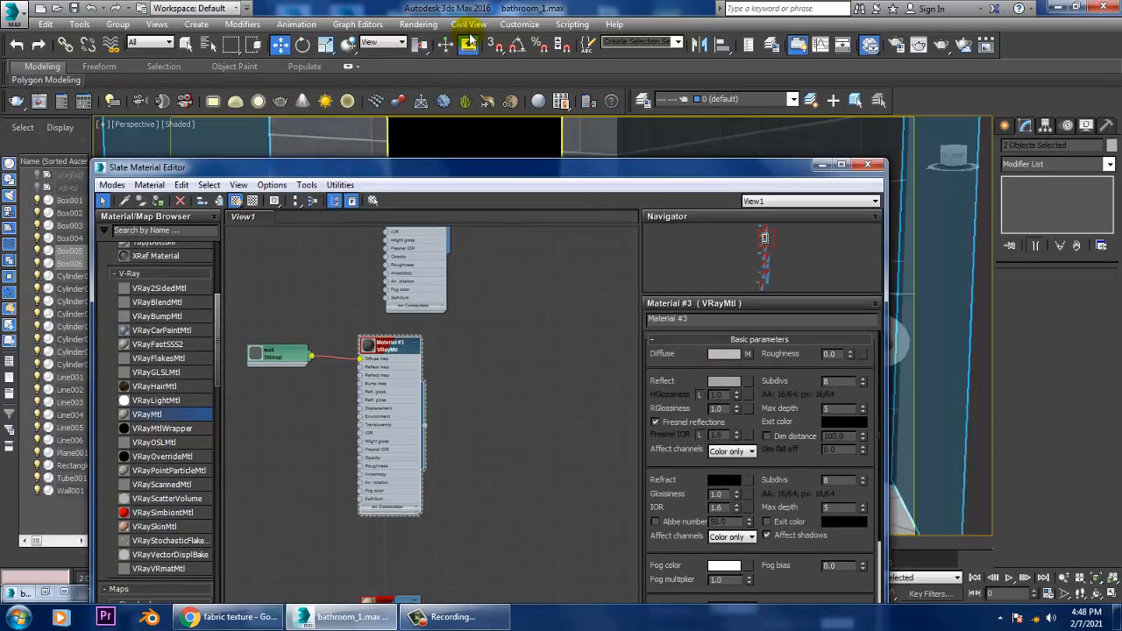
Step: Test-render the perspective view to check the wall tiles' reflections, stopping the render partway
left_click(418, 24)
left_click(419, 39)
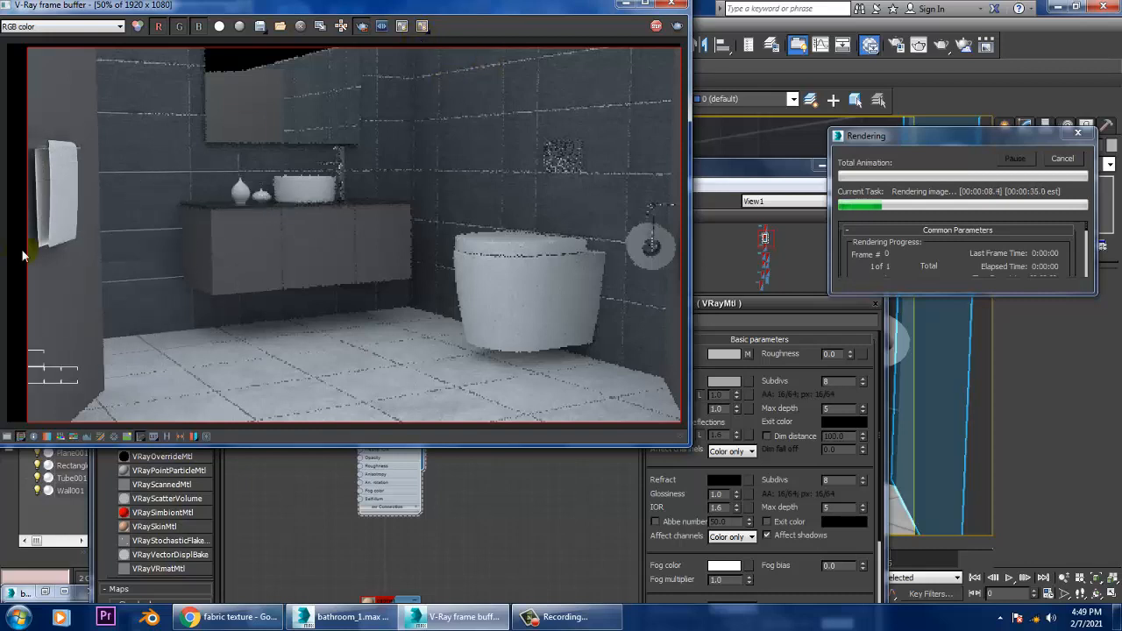
key("Escape")
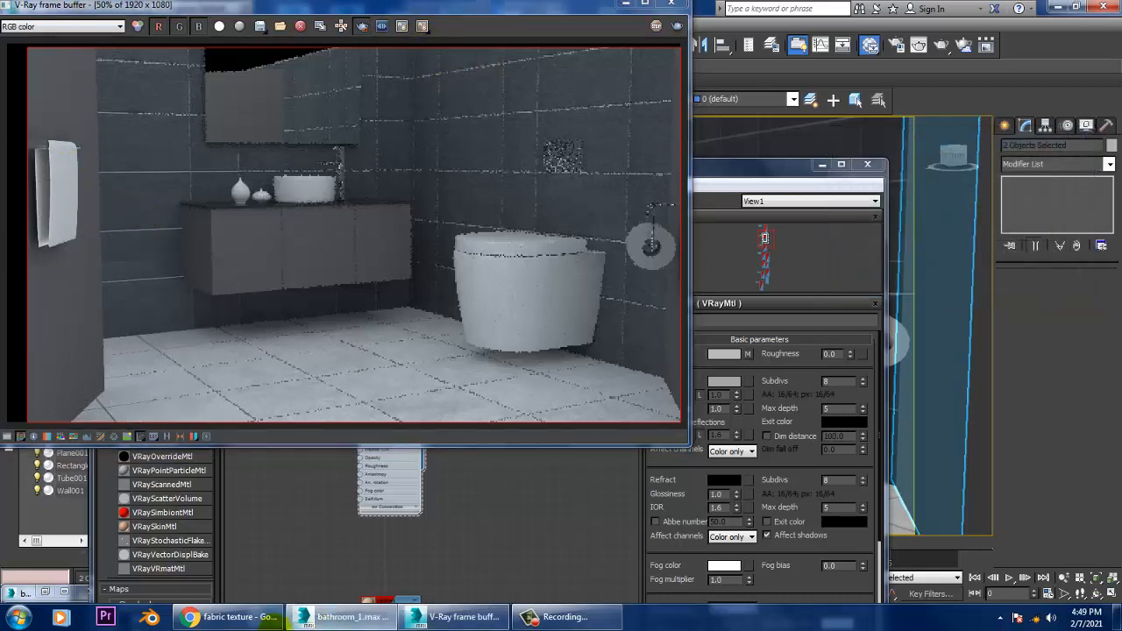
Step: Switch to Chrome and open the red and green tartan image from the fabric texture results
left_click(228, 617)
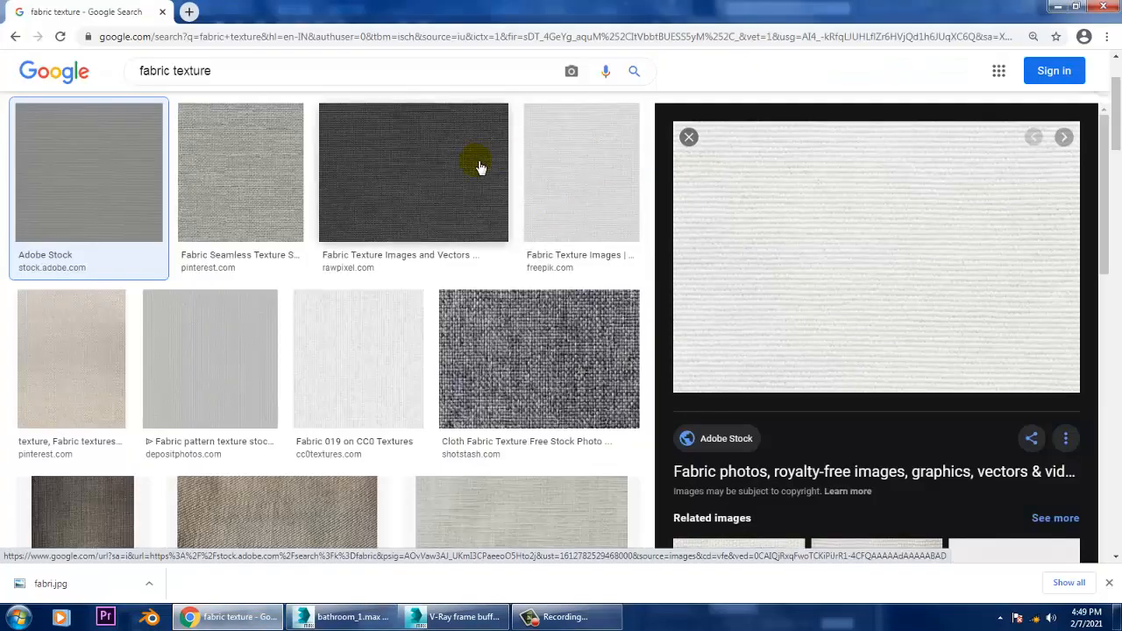
scroll(546, 391, "down", 4)
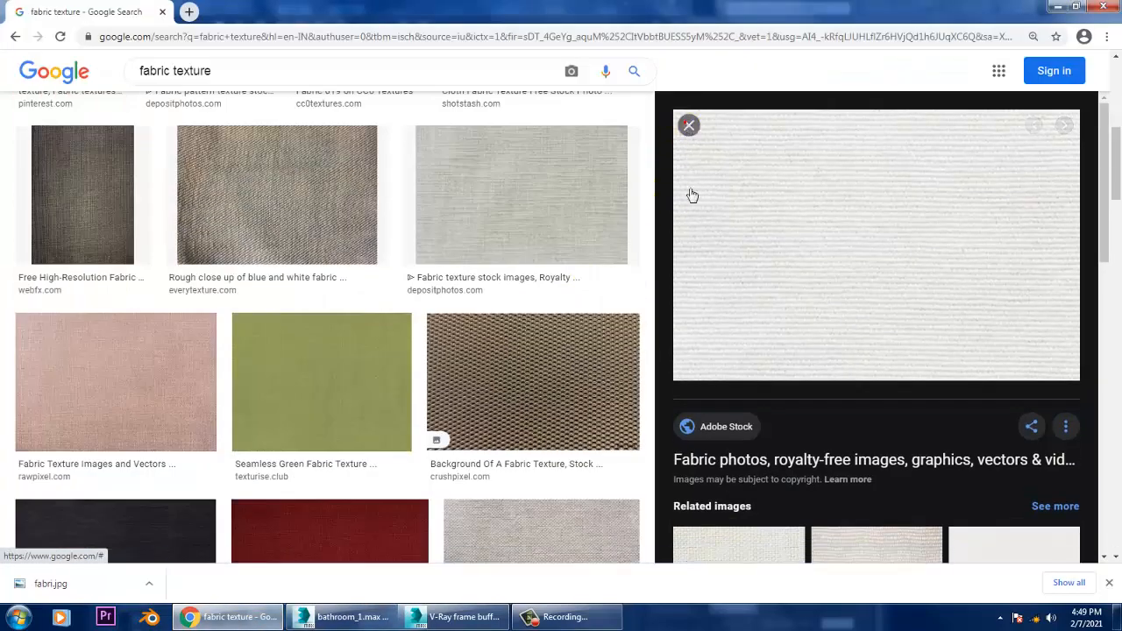
left_click(689, 125)
scroll(616, 445, "down", 1)
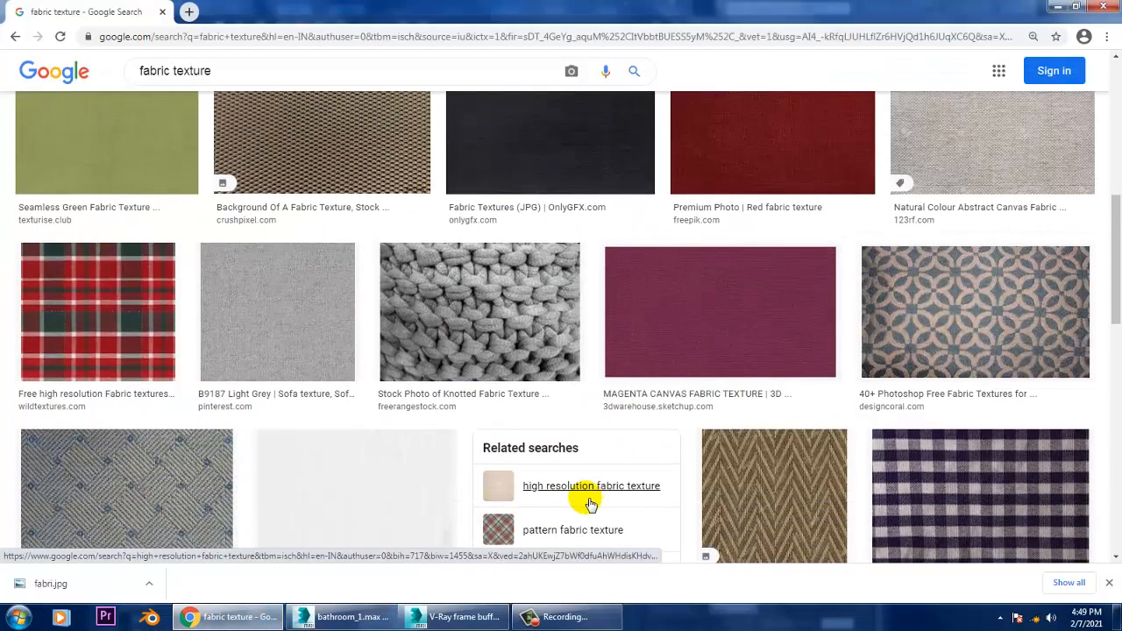
left_click(153, 347)
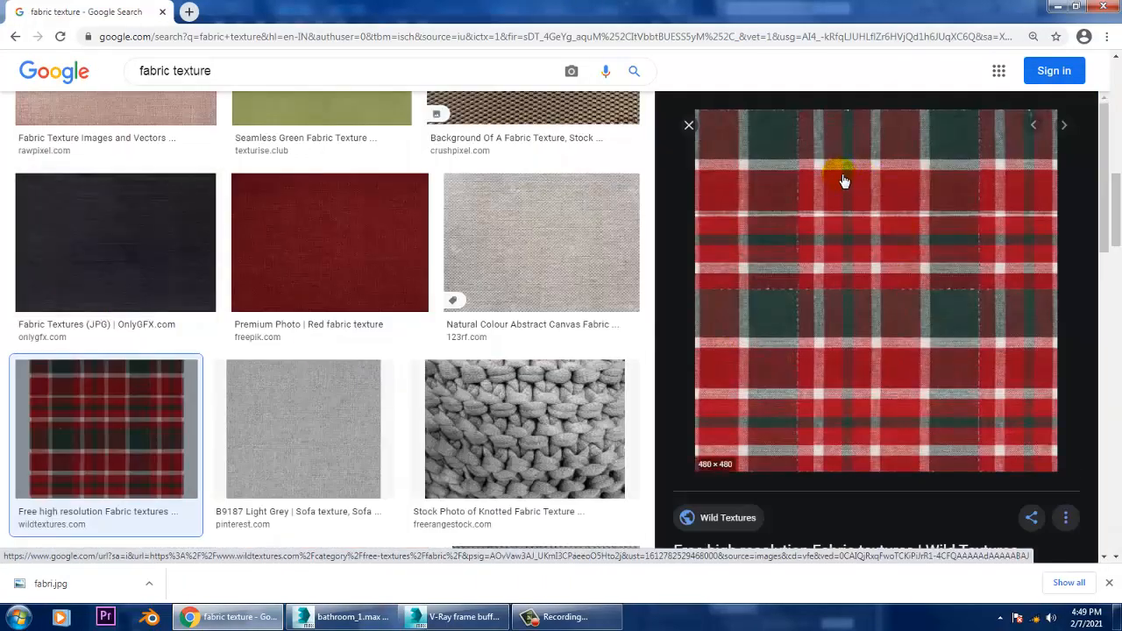
Step: Save the tartan image as a JPEG named wildtextures_red-green-tartan-pattern-cloth-480x480 in the Texture folder
scroll(857, 288, "down", 4)
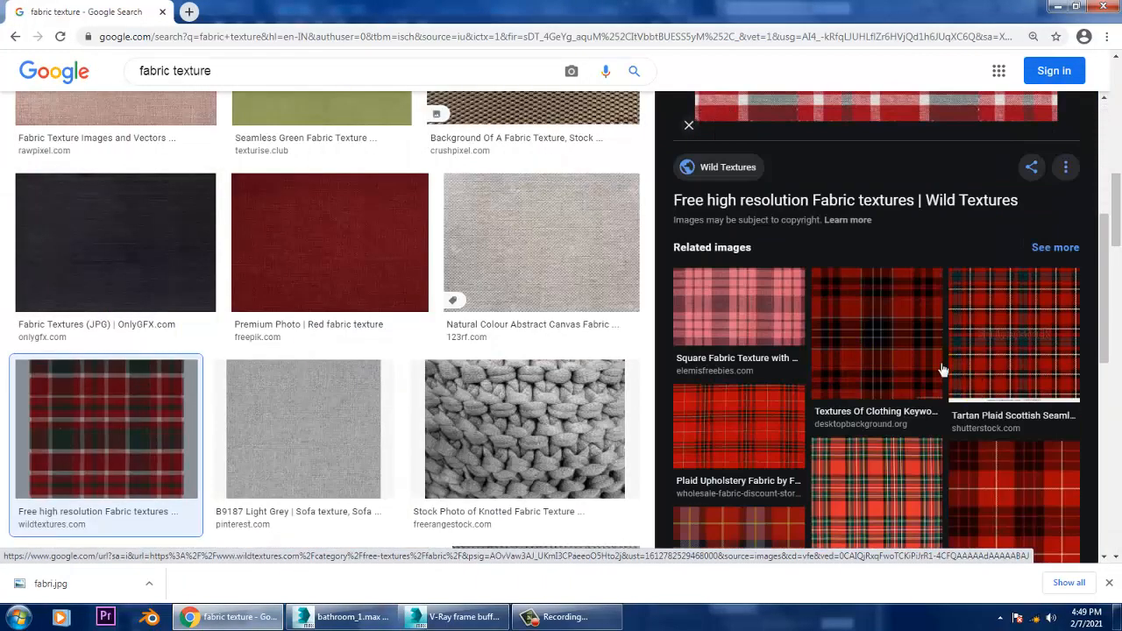
scroll(861, 328, "down", 5)
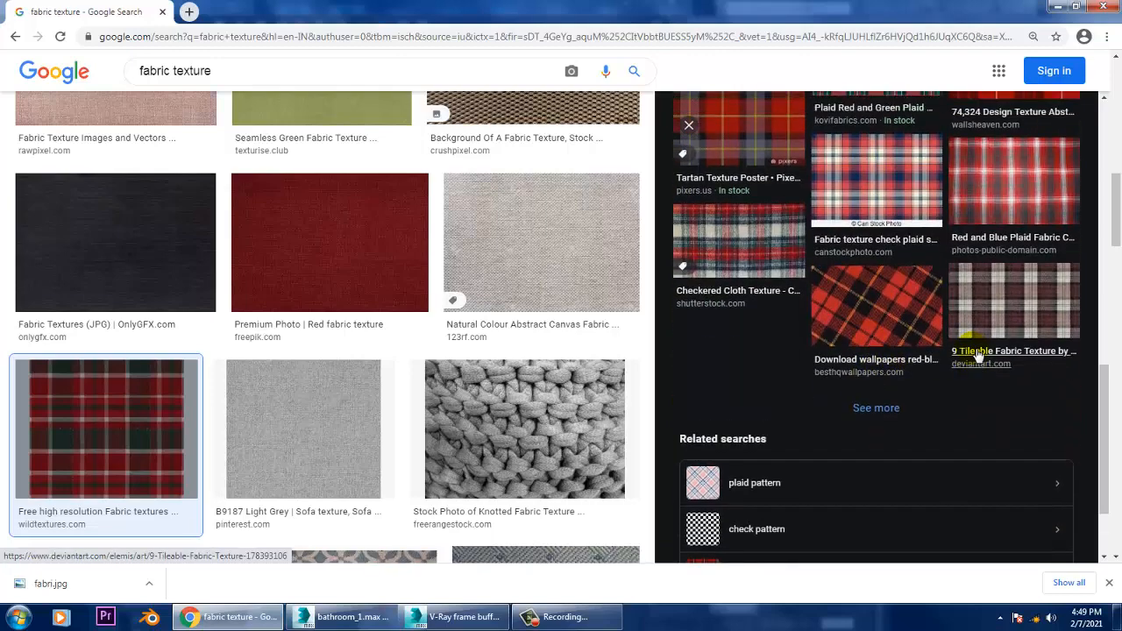
scroll(903, 256, "up", 10)
right_click(797, 175)
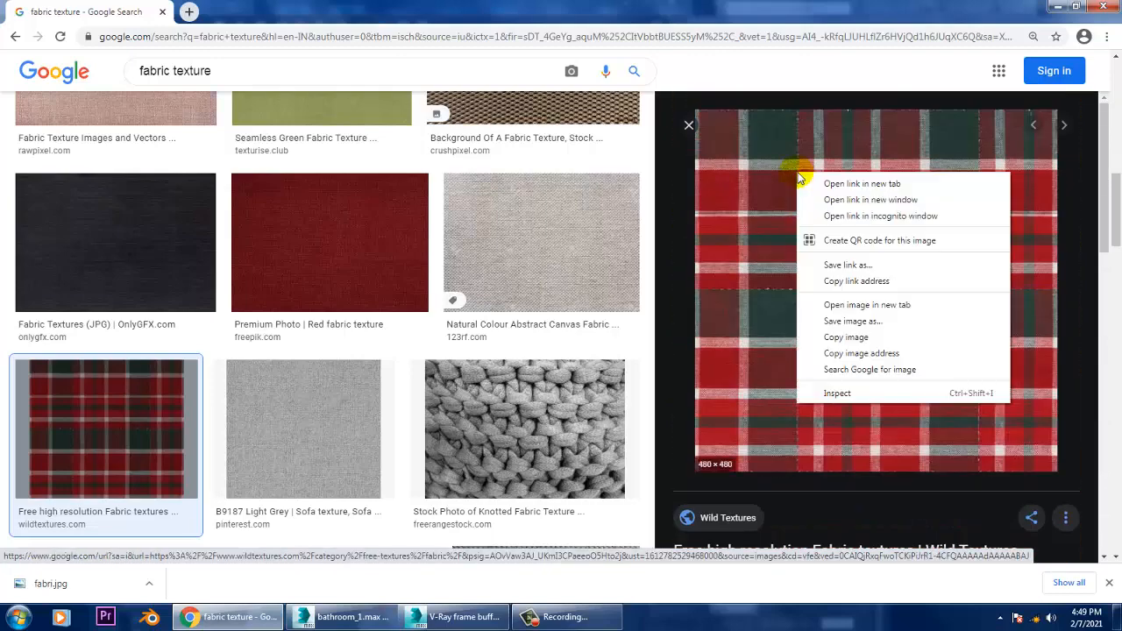
left_click(873, 322)
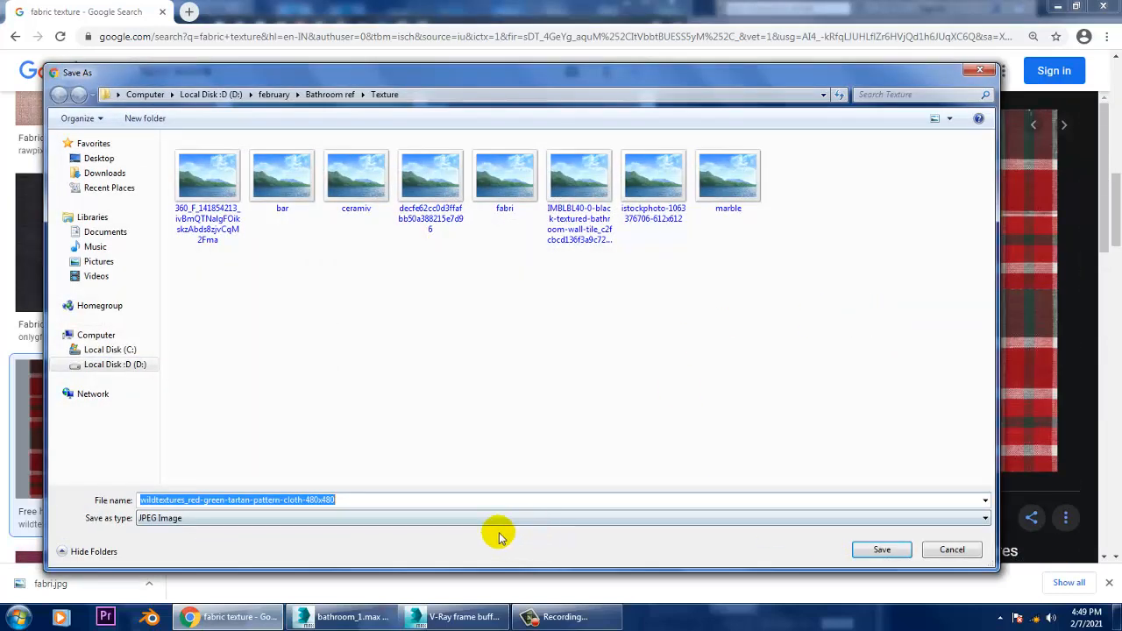
left_click(882, 551)
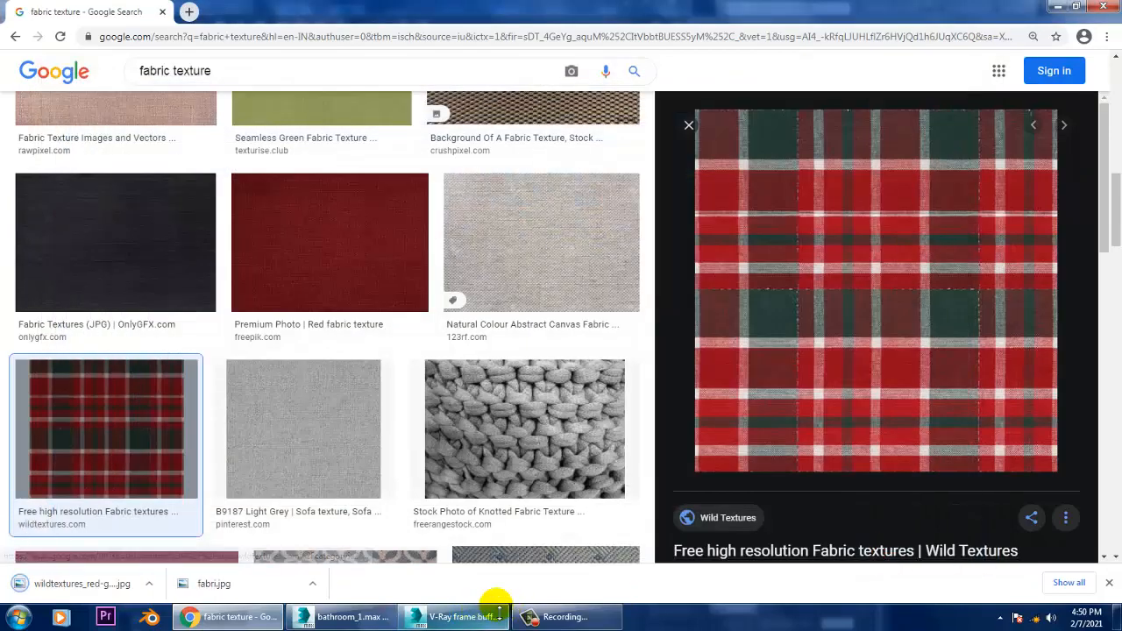
Step: Return to 3ds Max, minimise the frame buffer, and look through the material nodes for the towel's fabric material
left_click(344, 619)
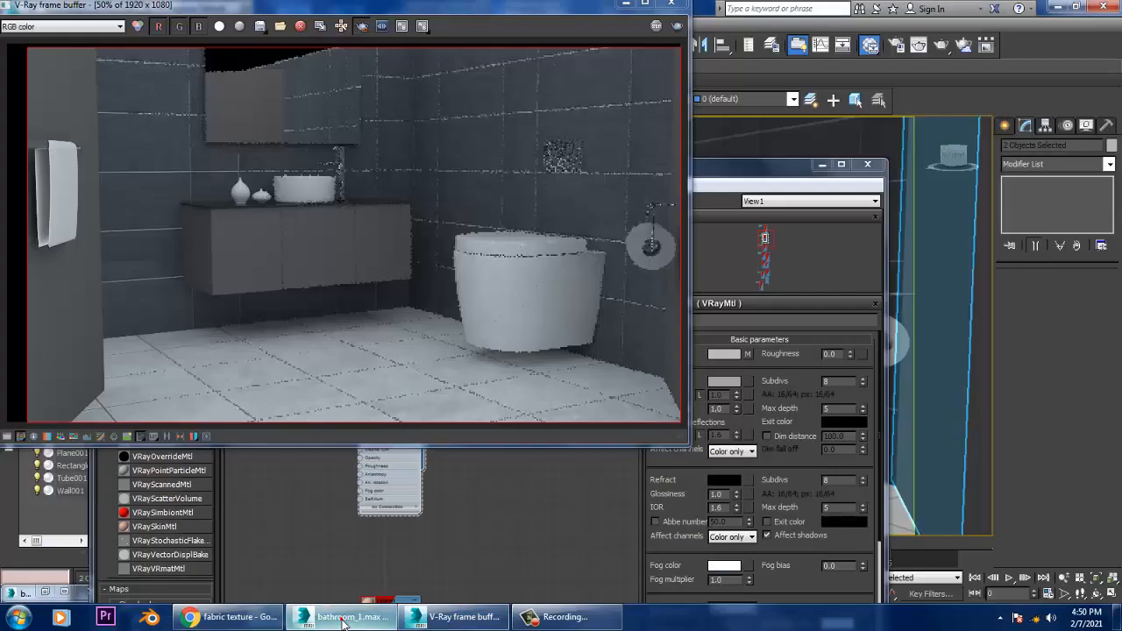
left_click(625, 5)
scroll(545, 437, "up", 2)
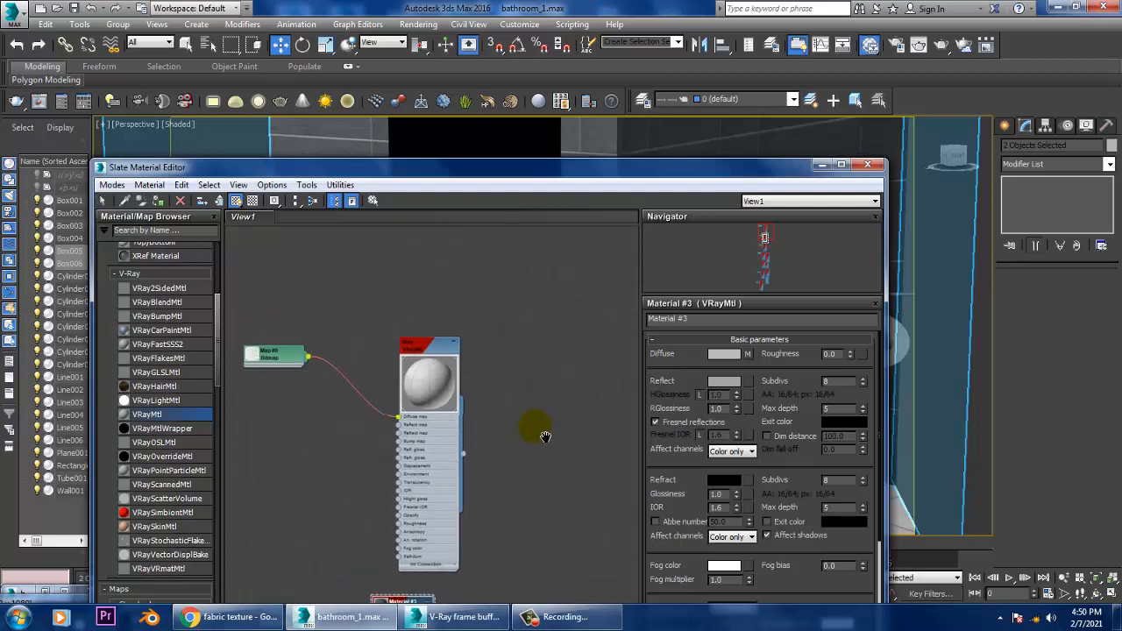
middle_click_drag(407, 255, 493, 82)
scroll(521, 419, "down", 4)
middle_click_drag(567, 506, 536, 274)
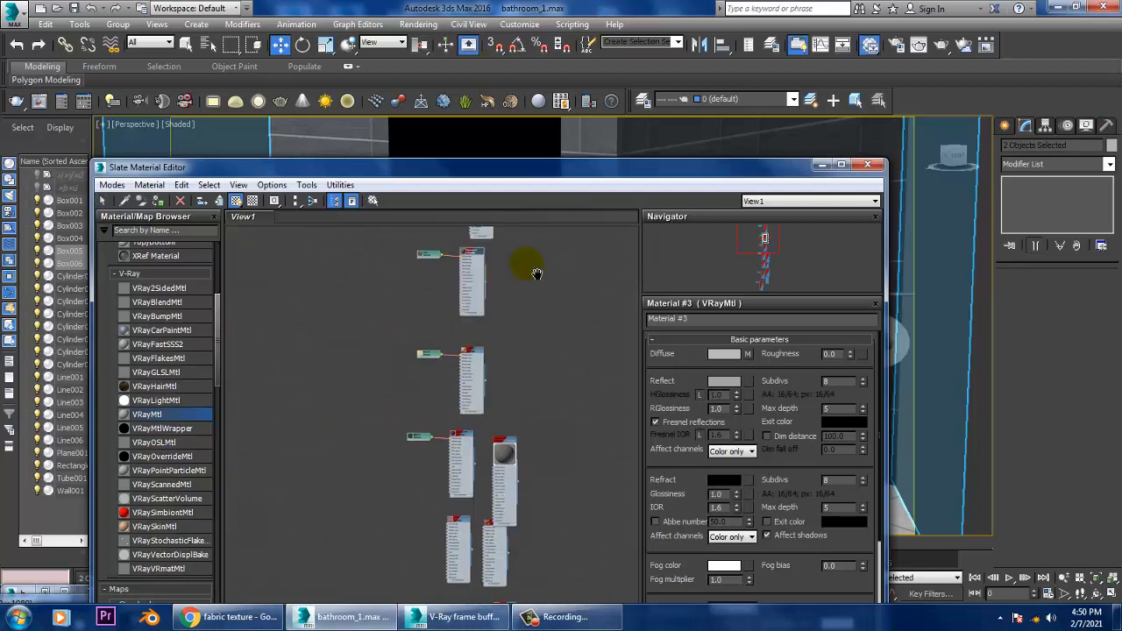
scroll(535, 350, "up", 1)
middle_click_drag(537, 386, 506, 283)
middle_click_drag(540, 543, 555, 307)
scroll(543, 329, "up", 1)
middle_click_drag(498, 373, 505, 350)
scroll(444, 386, "up", 1)
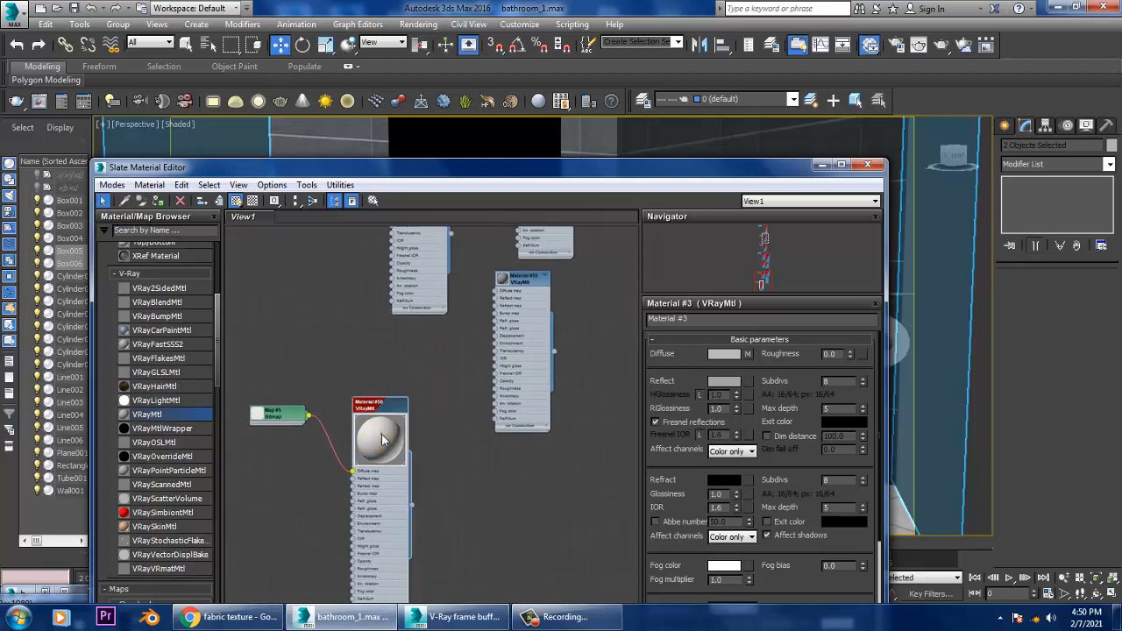
middle_click_drag(591, 352, 550, 495)
left_click(462, 428)
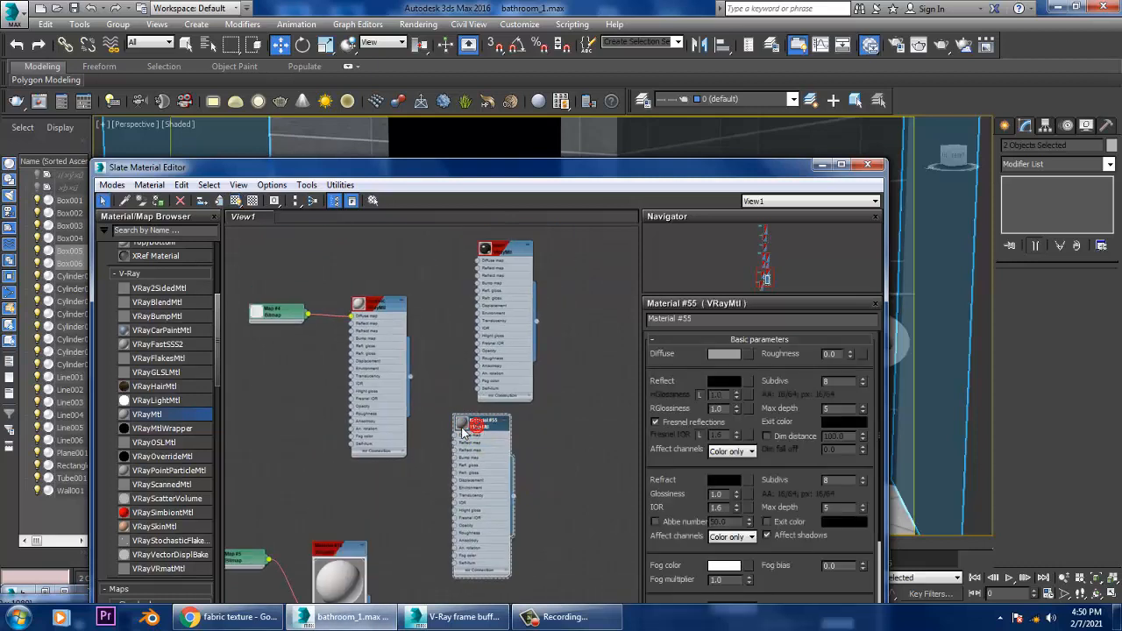
left_click(359, 303)
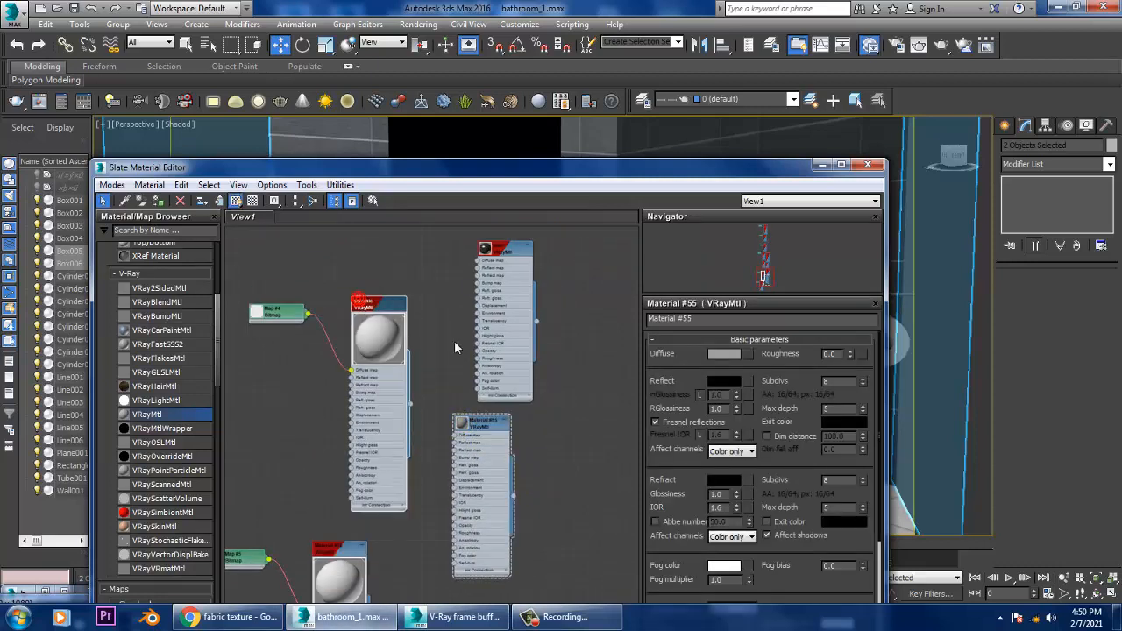
middle_click_drag(499, 247, 519, 274)
scroll(519, 423, "up", 1)
middle_click_drag(533, 405, 534, 260)
middle_click_drag(535, 466, 553, 257)
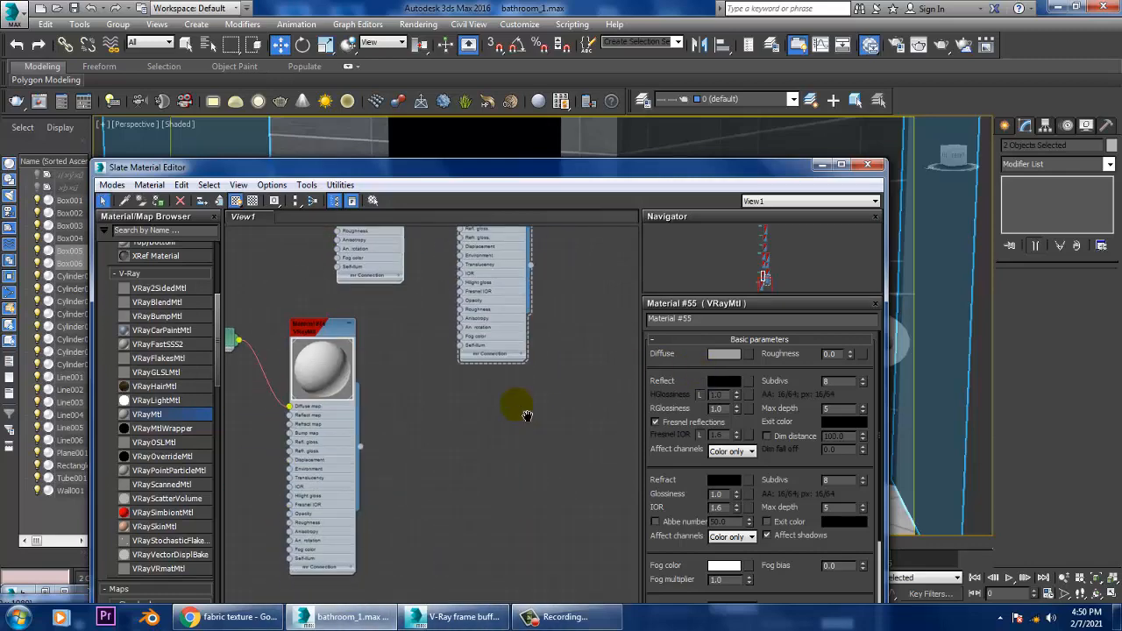
middle_click_drag(526, 413, 547, 268)
mouse_move(456, 285)
middle_mouse_down()
mouse_move(491, 411)
mouse_move(517, 437)
middle_mouse_up()
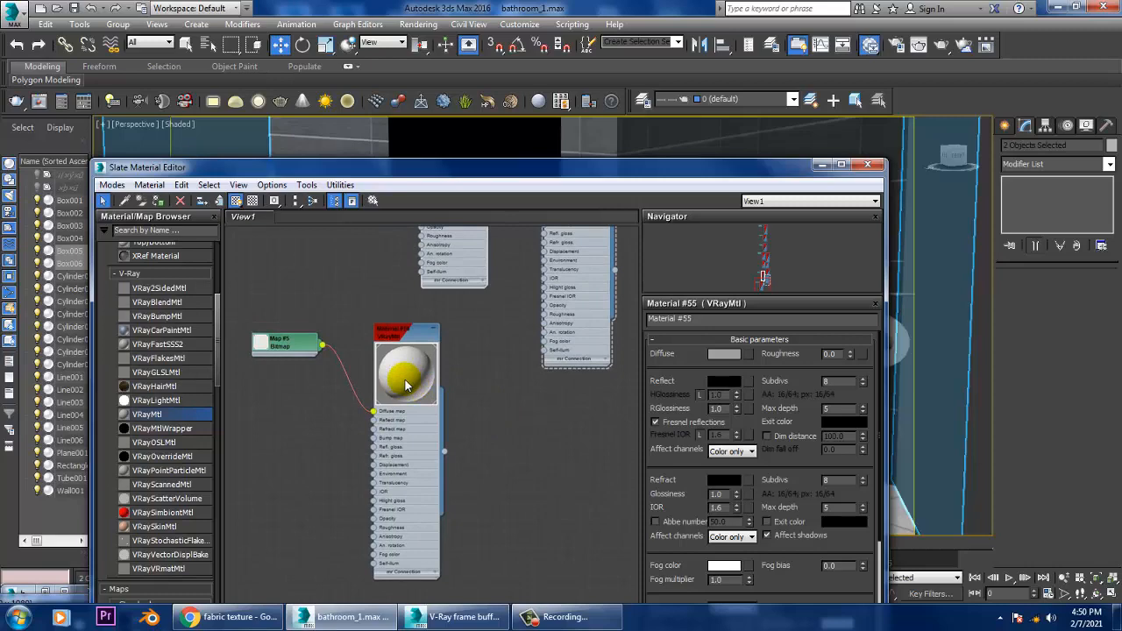
Step: Replace the diffuse bitmap of the towel's Material #56 with the image wildtextures_red-green-tartan-pattern-cloth-480x480
double_click(395, 365)
double_click(413, 339)
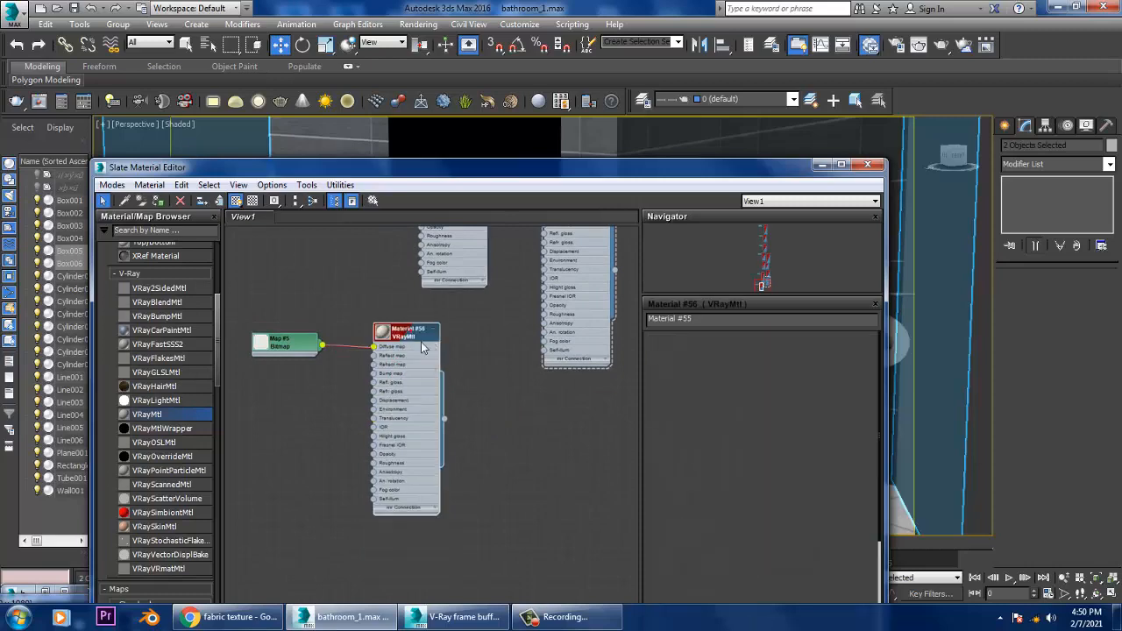
left_click(748, 354)
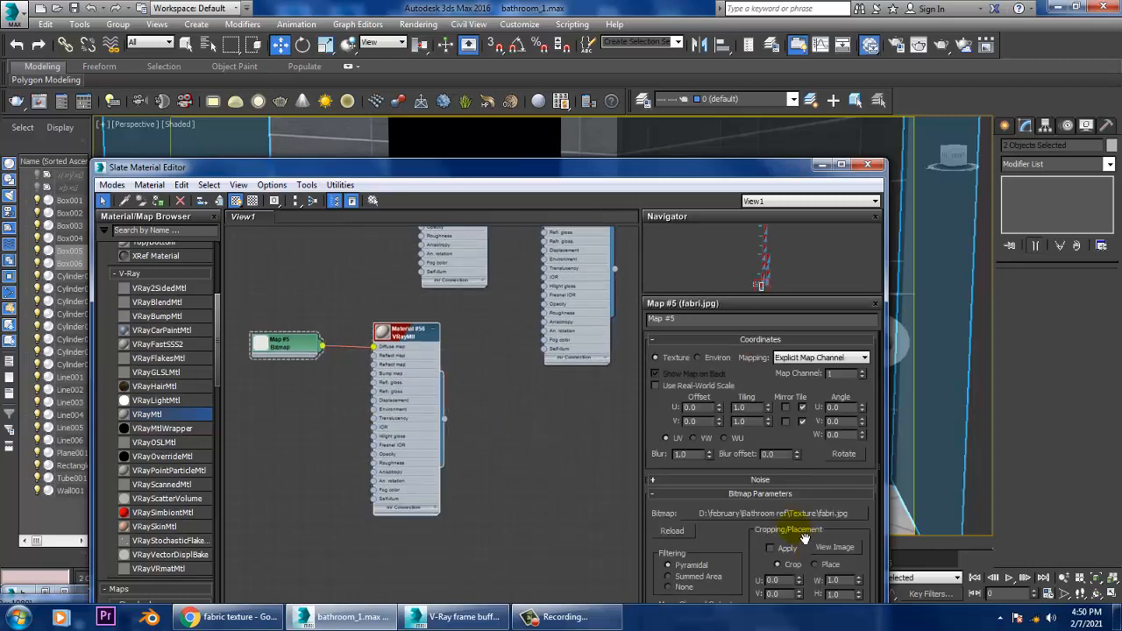
left_click(793, 516)
left_click(290, 379)
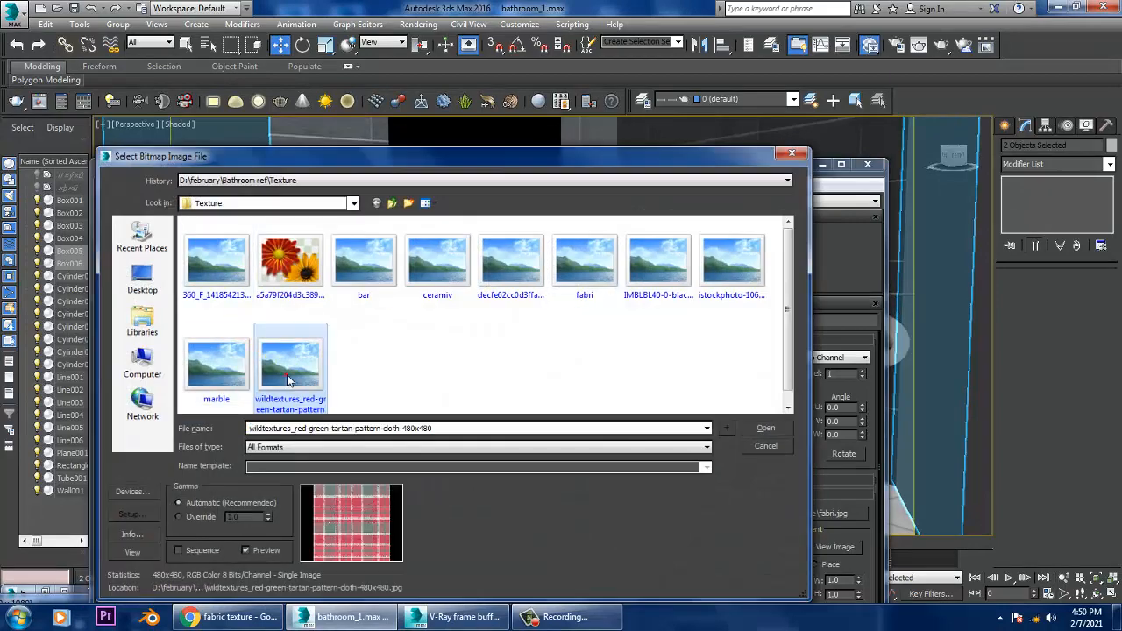
double_click(289, 379)
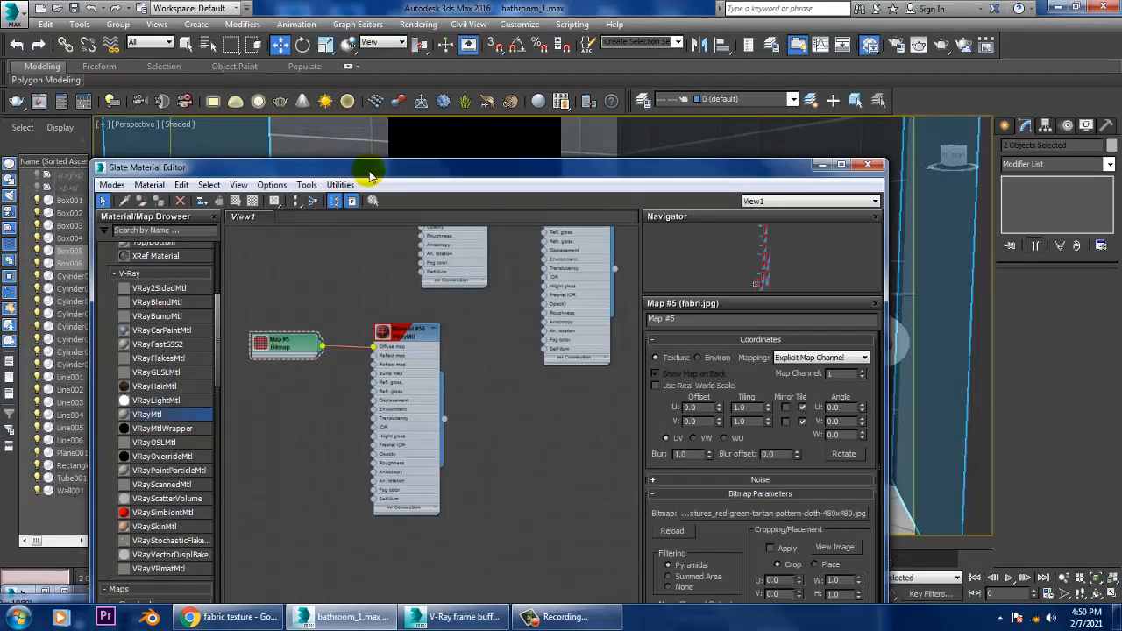
Step: Minimise the Slate Material Editor, run a test render to check the tartan towel, and close the frame buffer
left_click_drag(370, 173, 392, 357)
left_click(841, 354)
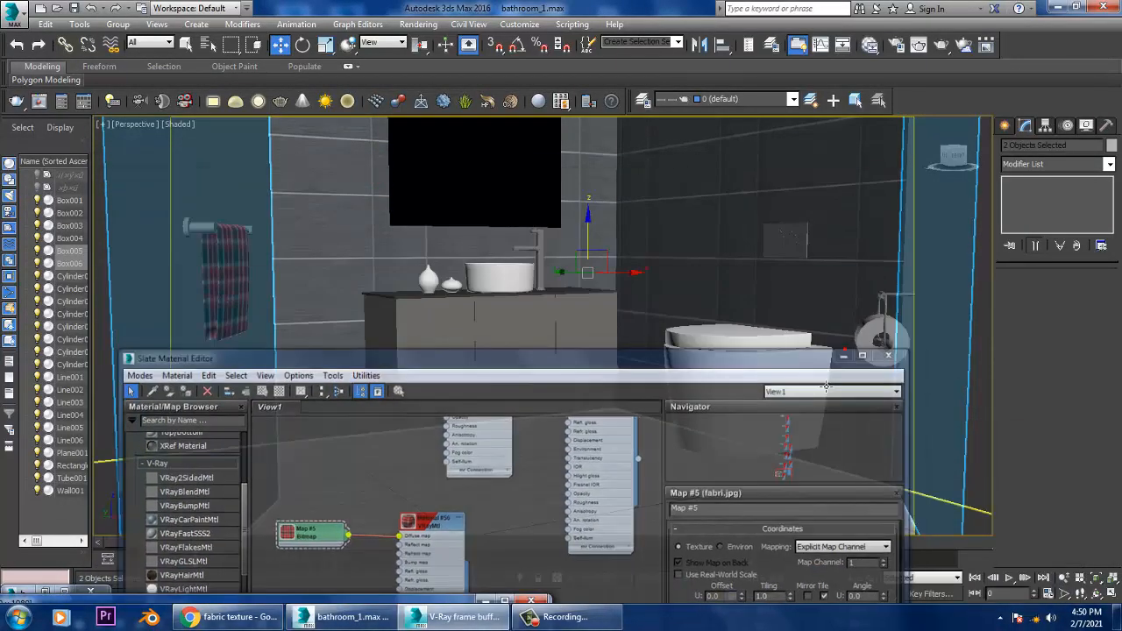
left_click(418, 24)
left_click(437, 42)
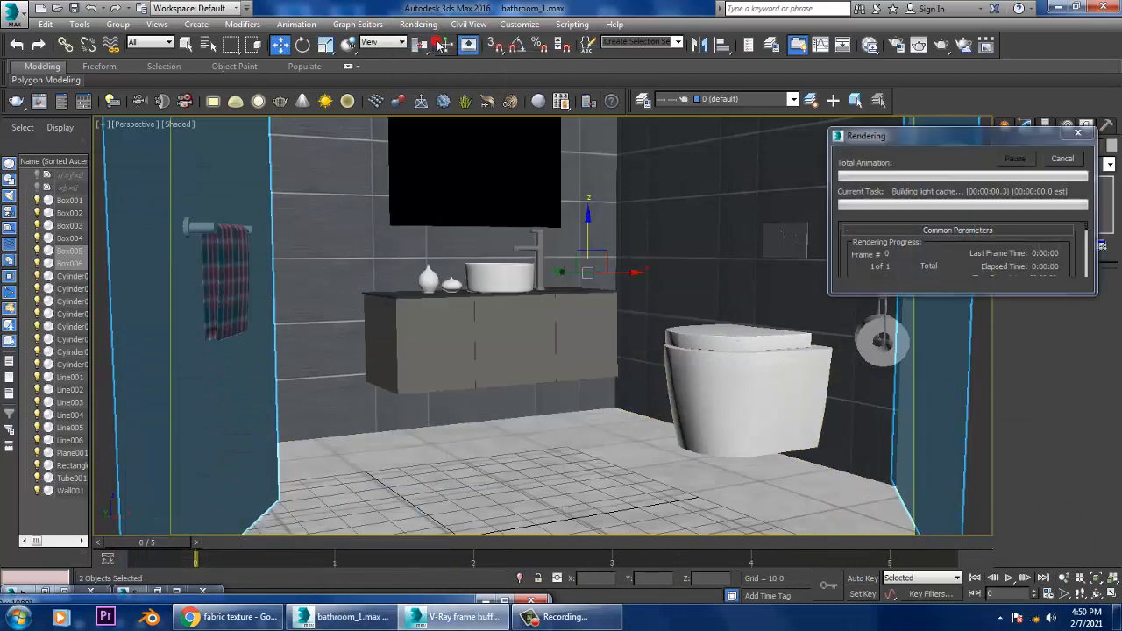
left_click(421, 607)
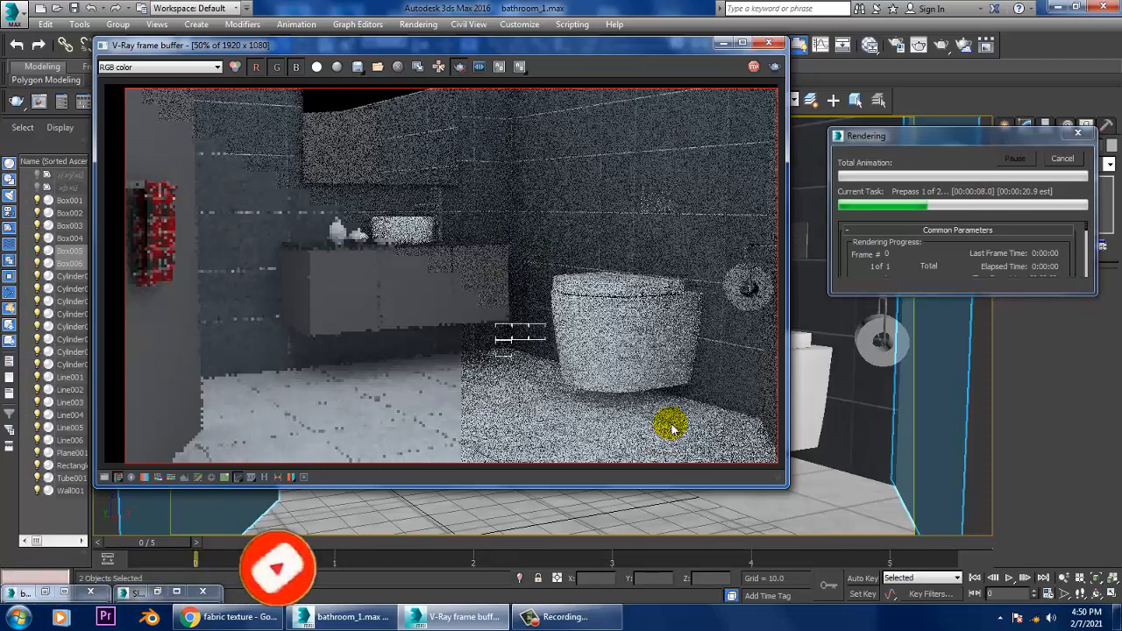
left_click(768, 43)
left_click(768, 43)
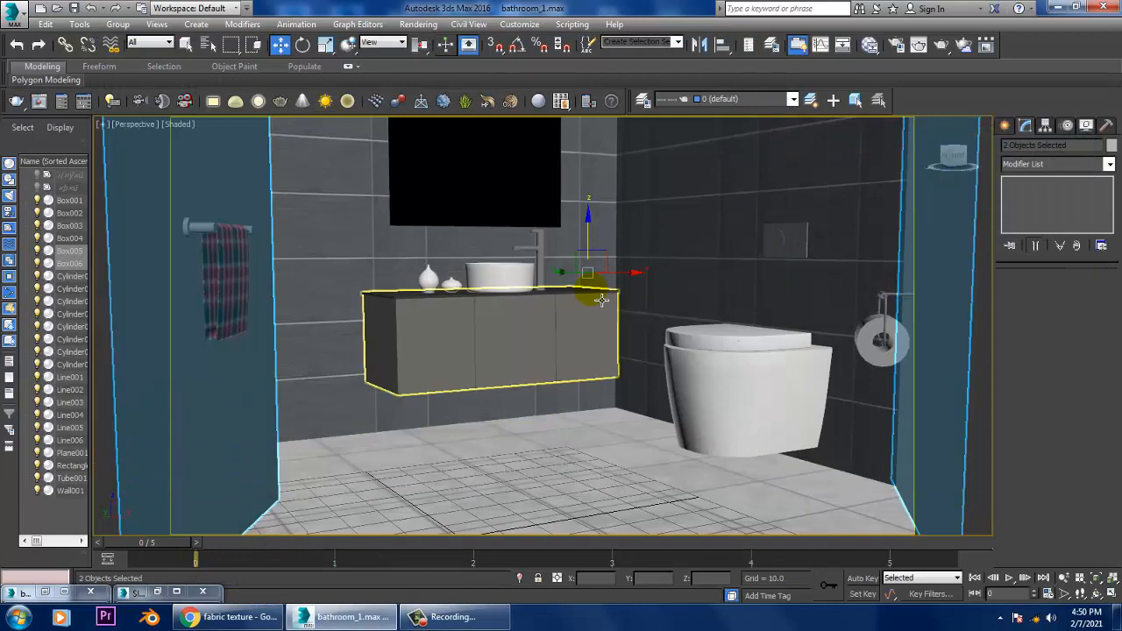
Step: Reframe the perspective view closer to the vanity with the full mirror, toilet, towel and paper holder in frame, and start a test render
key("Up")
left_click(537, 267)
key("Up")
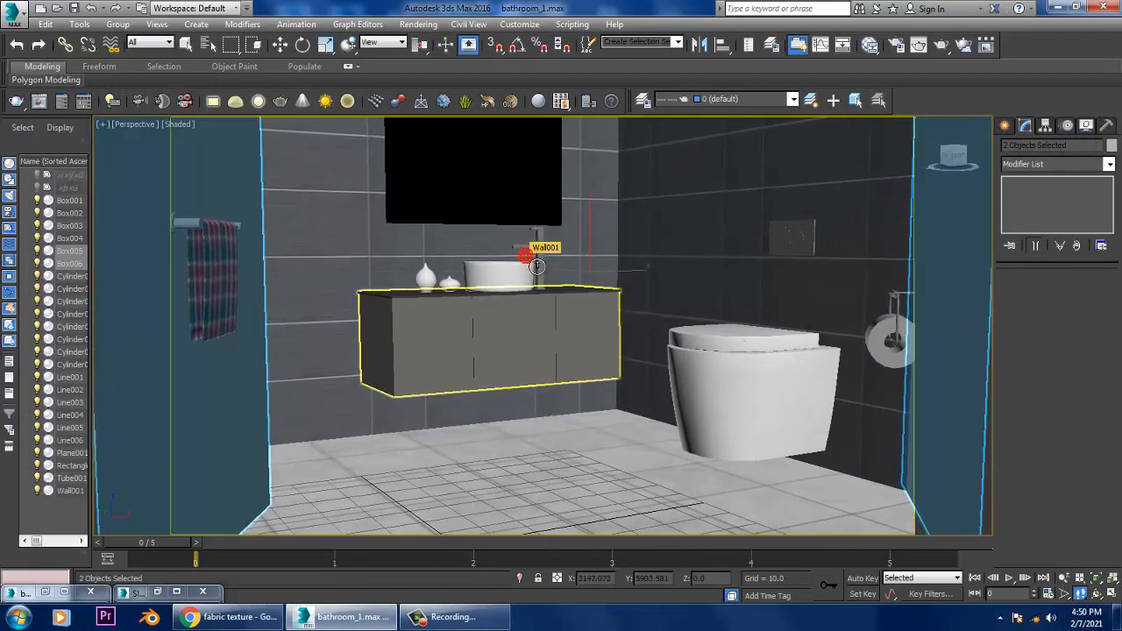
key("Up")
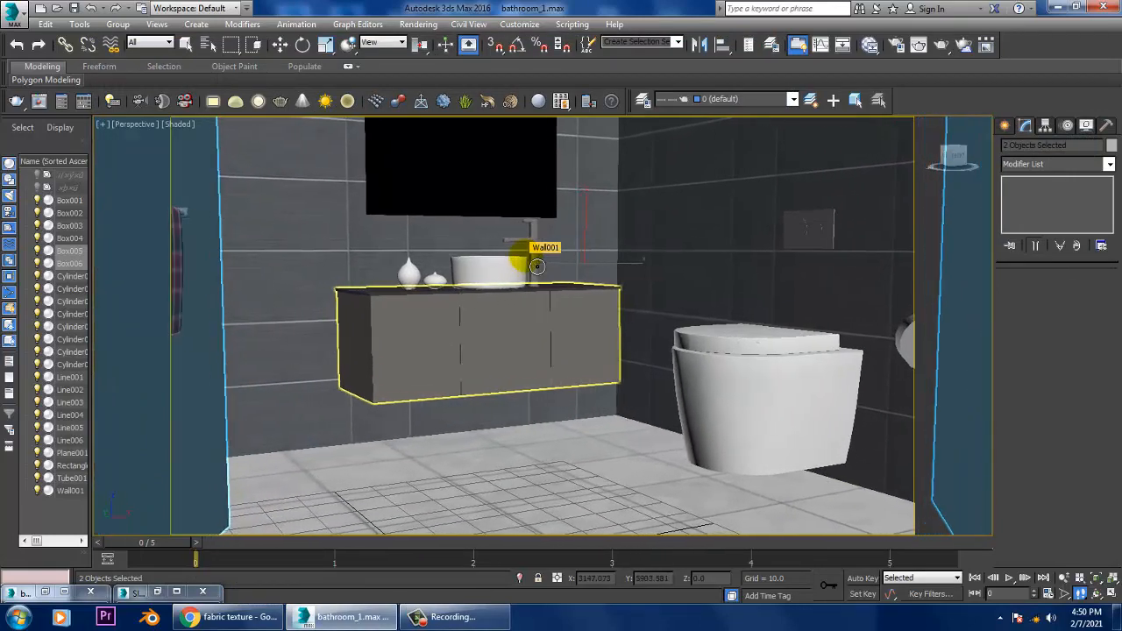
key("Down")
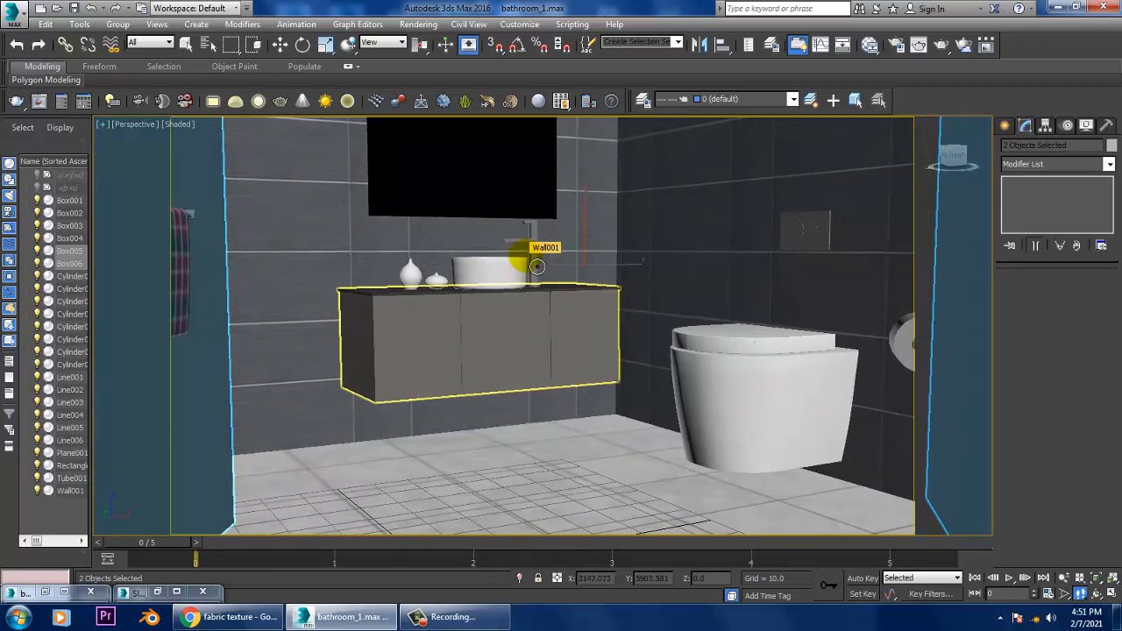
key("shift+Up")
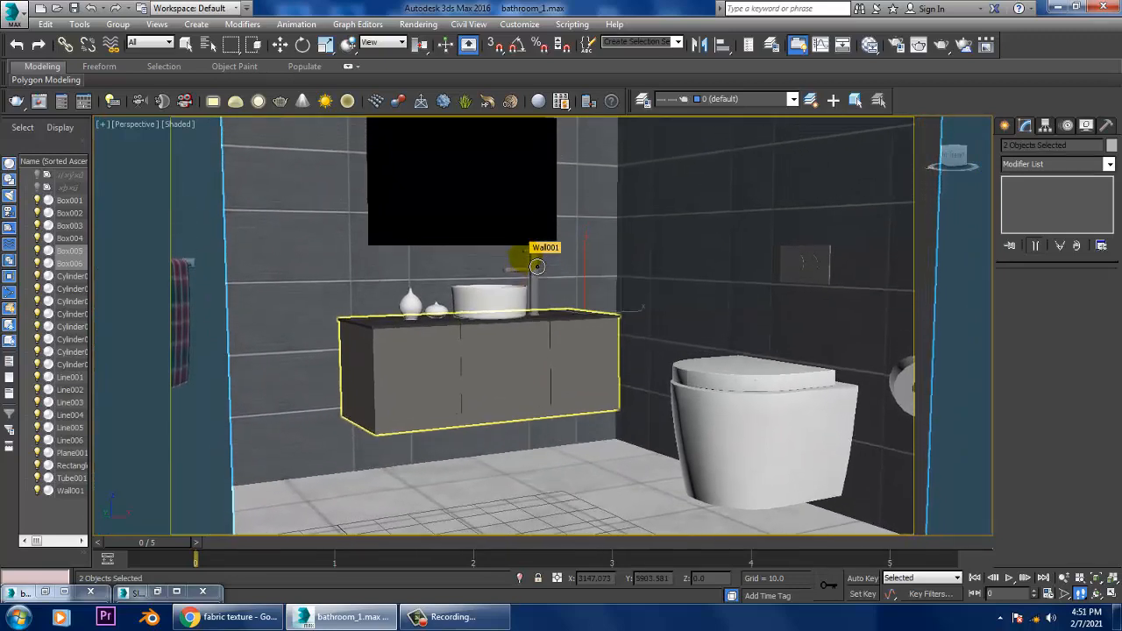
key("shift+Up")
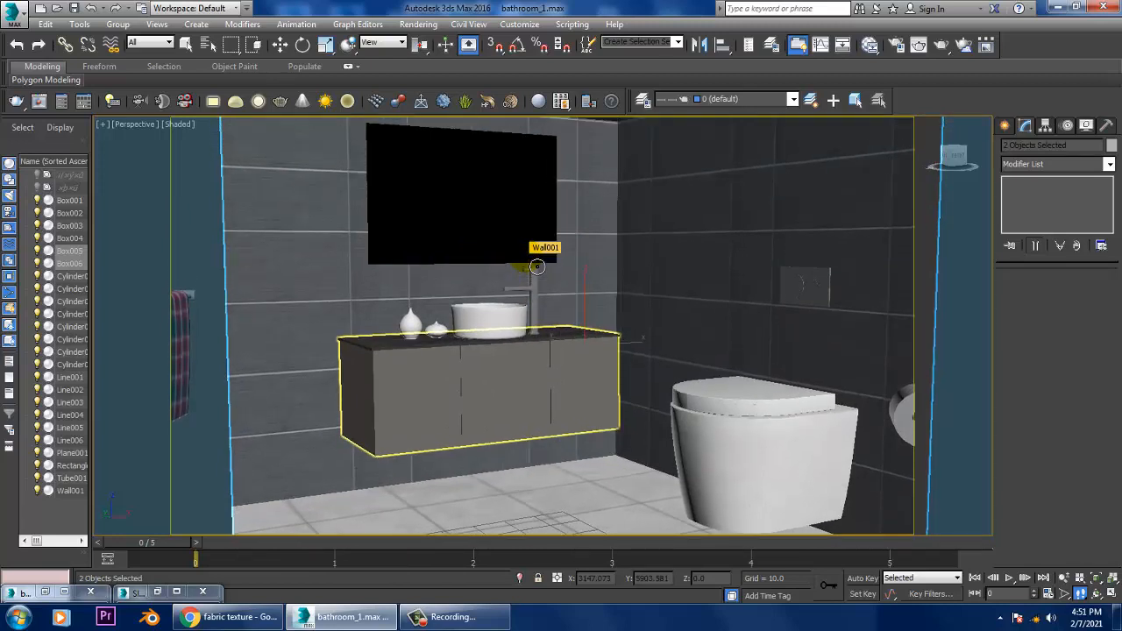
key("Down")
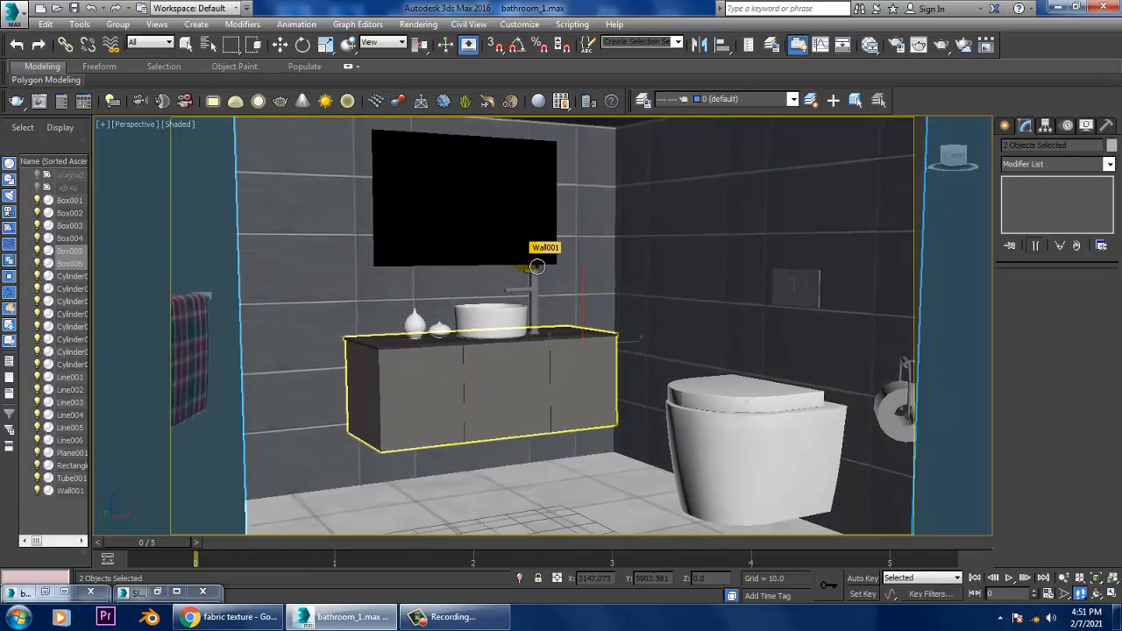
key("Up")
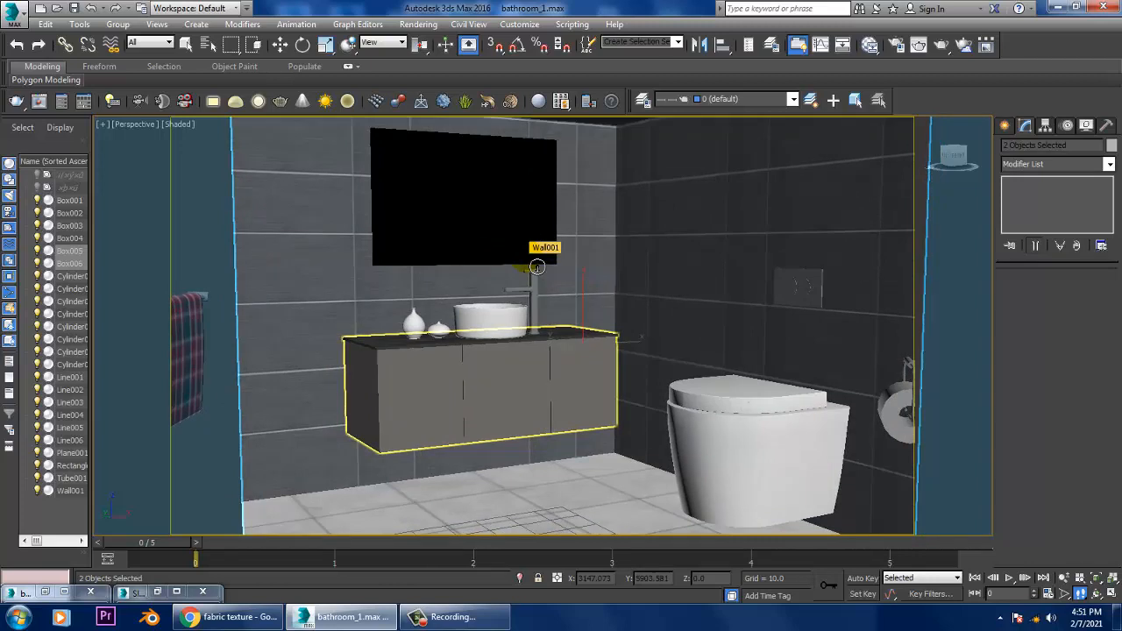
key("Down")
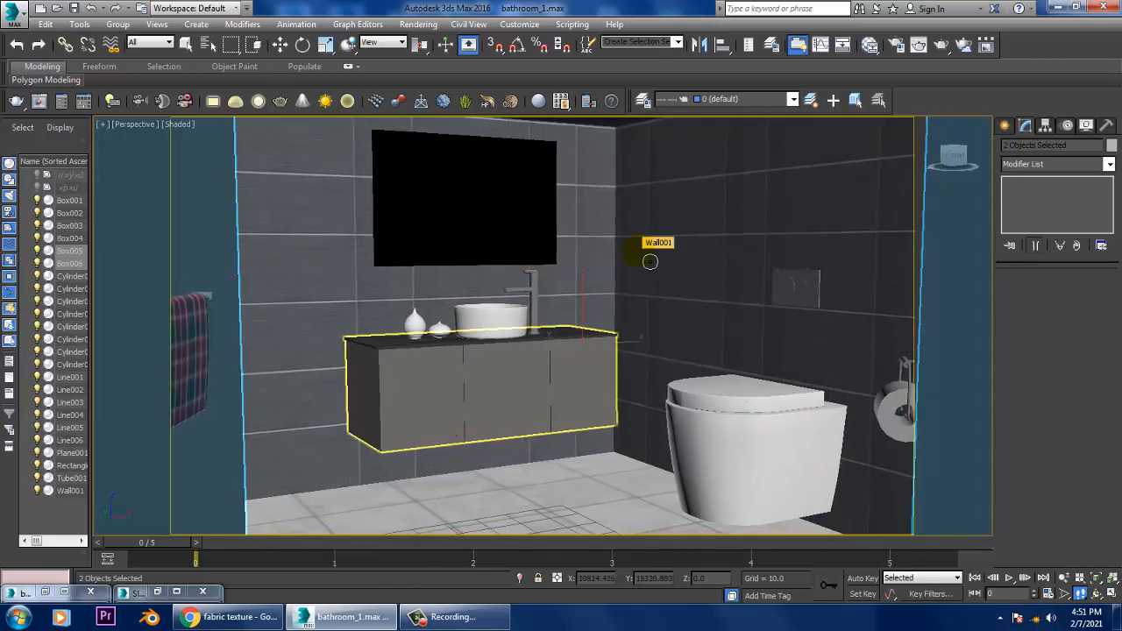
left_click(432, 26)
left_click(428, 41)
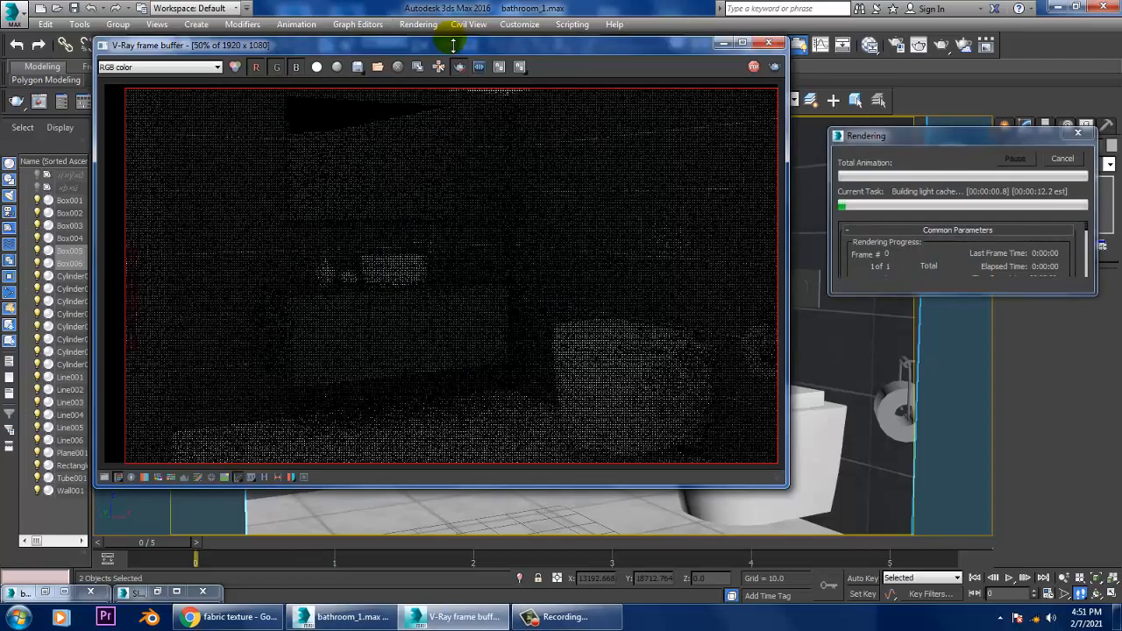